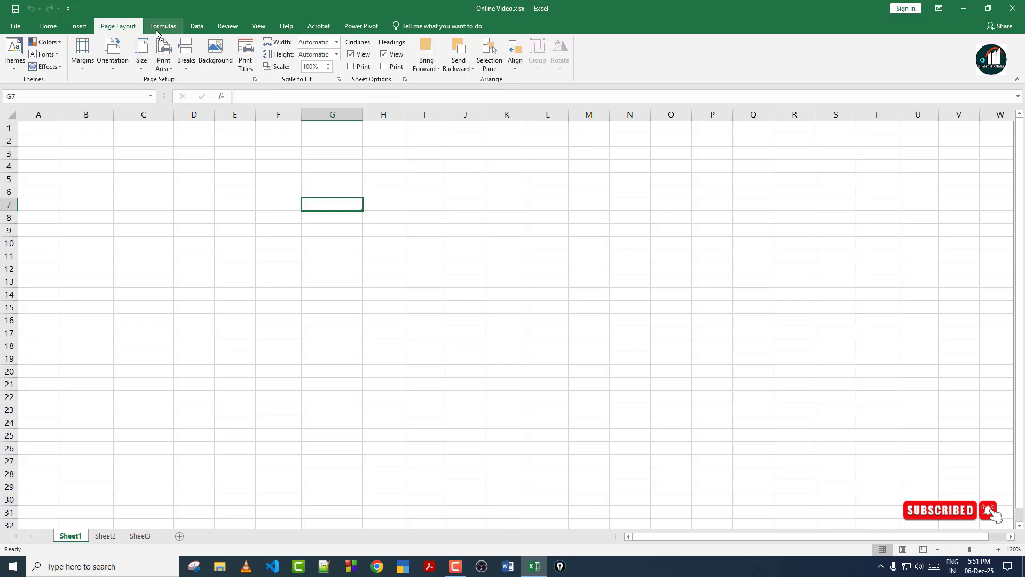
Examine the function library's AutoSum, Recently Used, Financial, Logical and Text function lists.
click(163, 27)
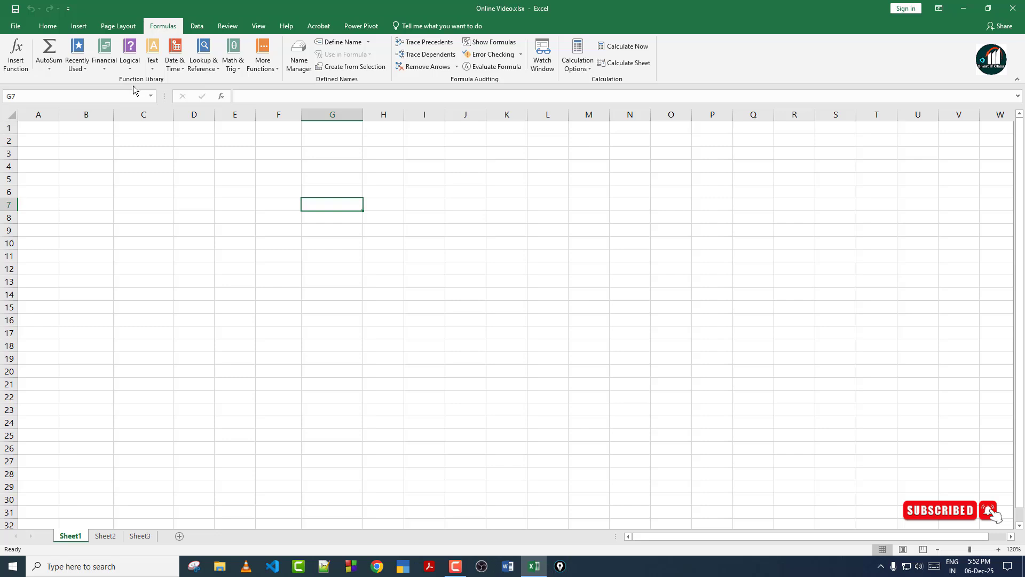
click(49, 68)
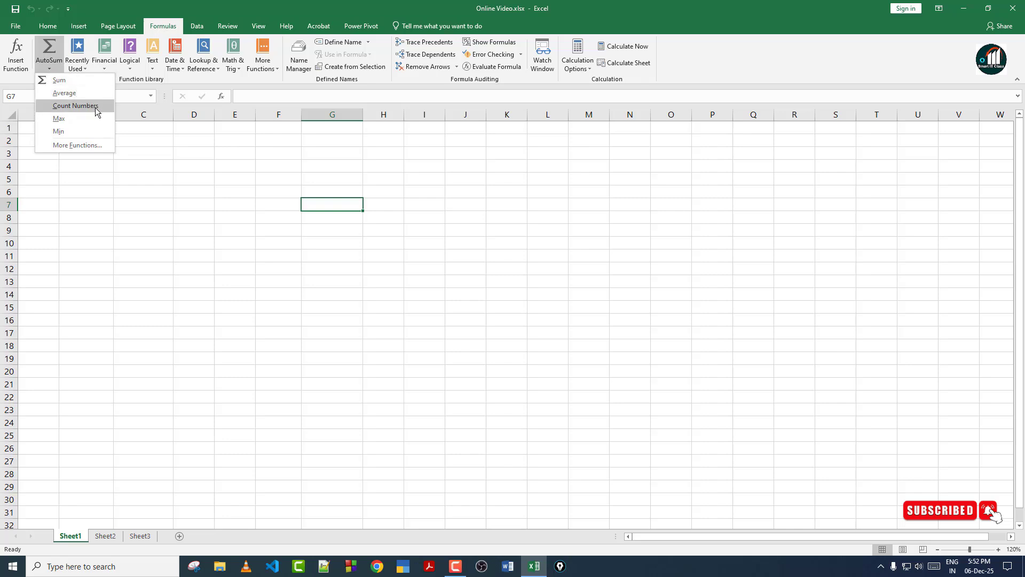
click(80, 179)
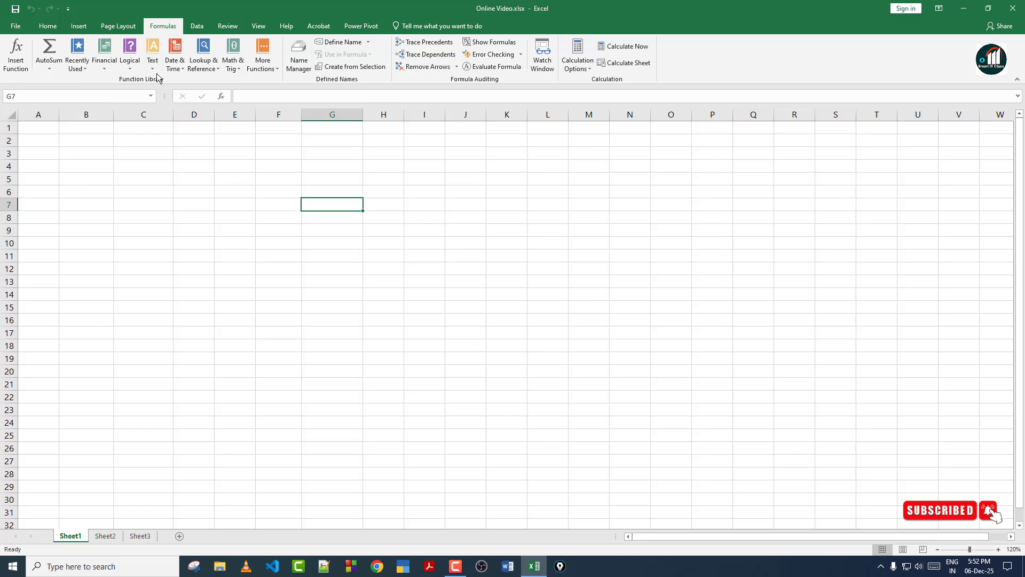
click(87, 71)
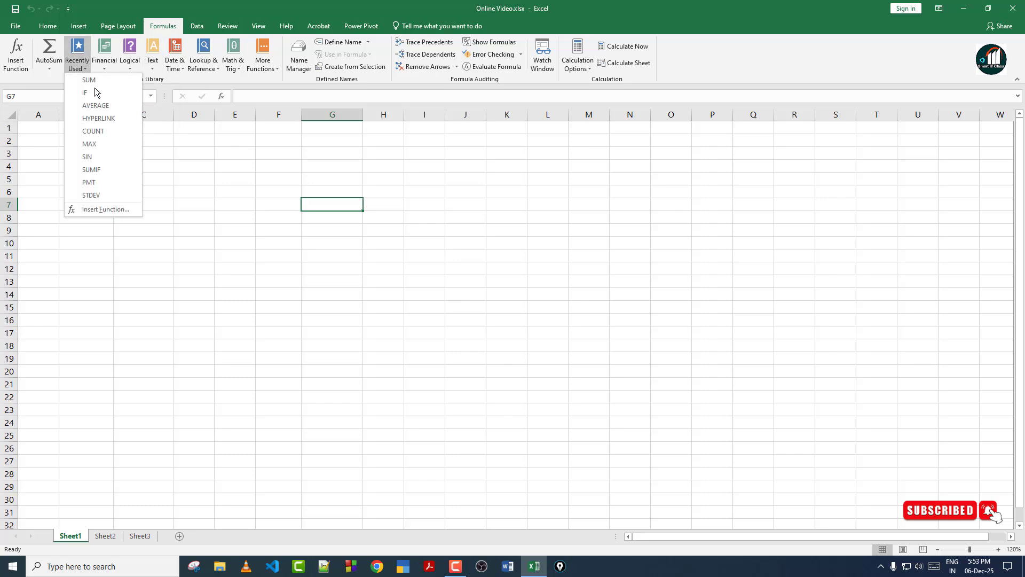
click(102, 71)
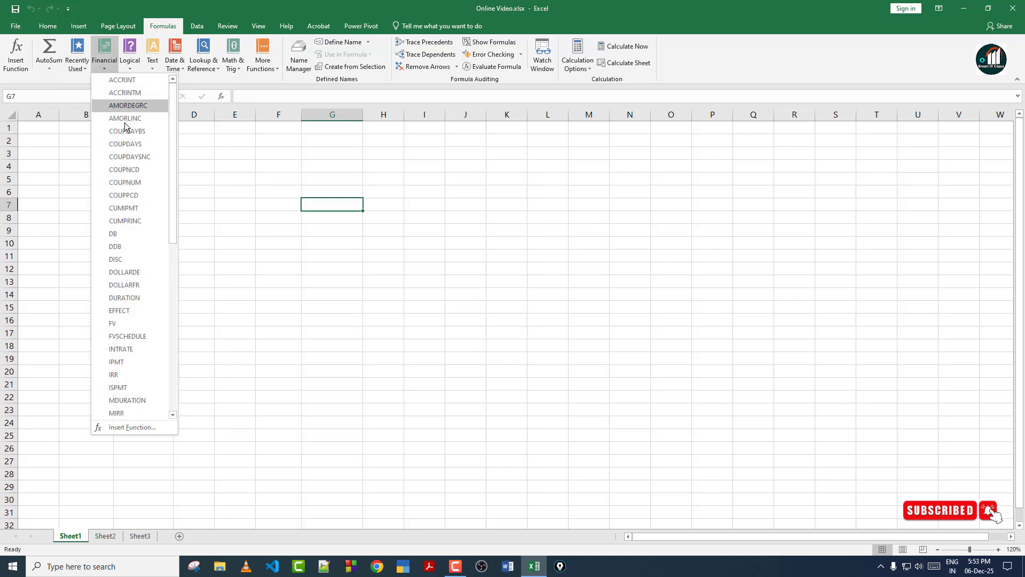
click(181, 222)
click(133, 70)
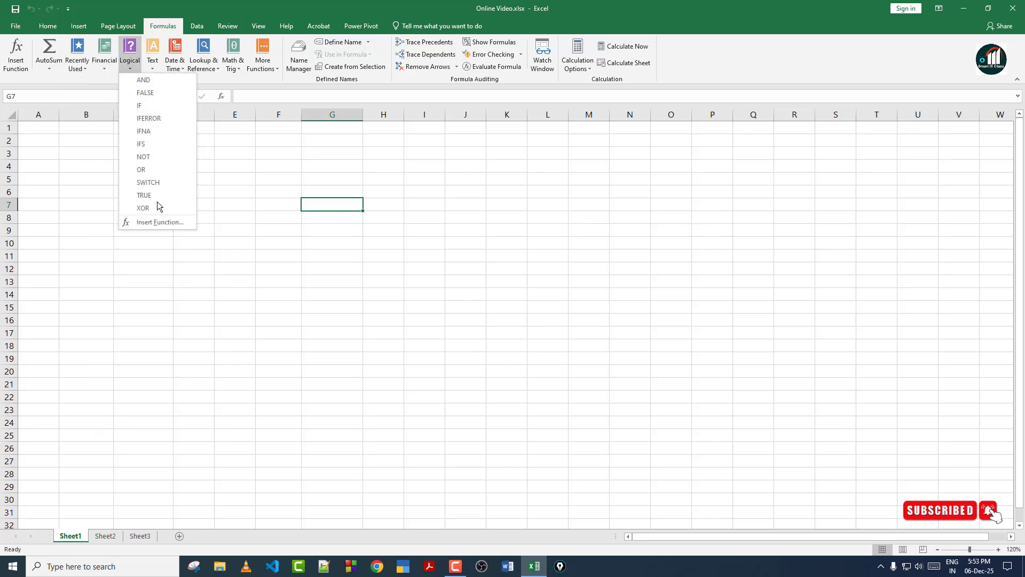
click(241, 168)
click(151, 67)
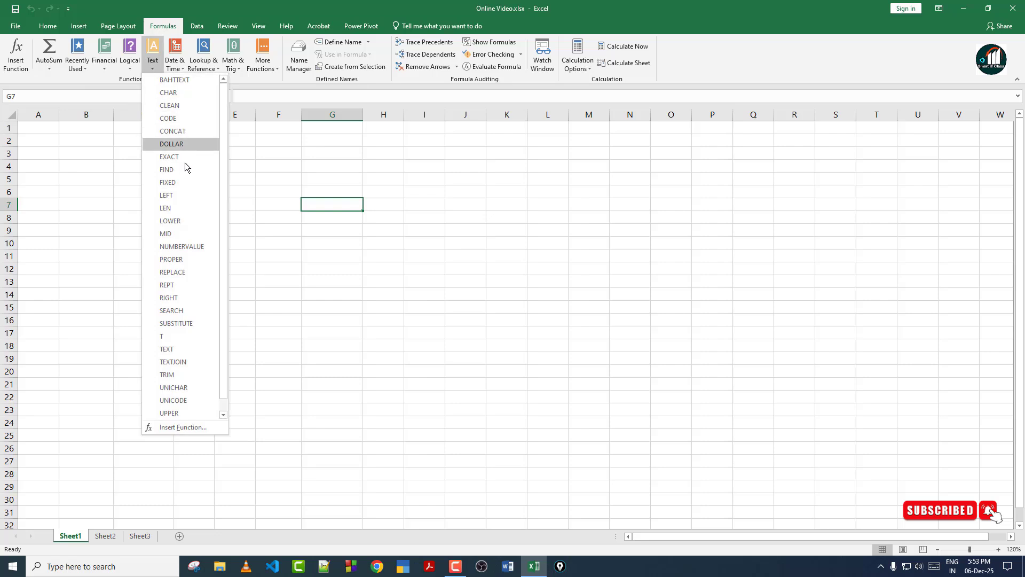
click(252, 202)
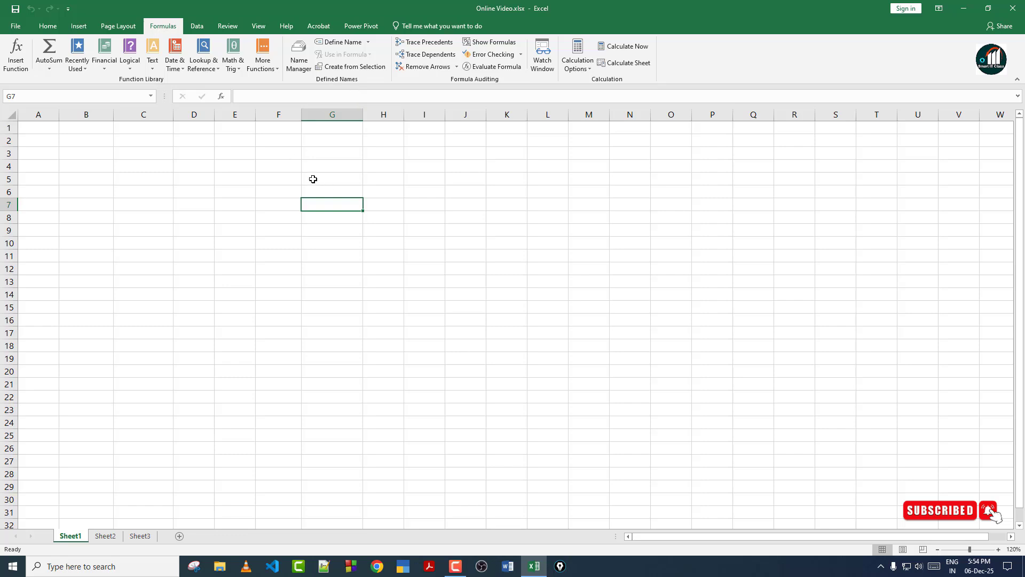
click(233, 150)
click(290, 153)
click(317, 150)
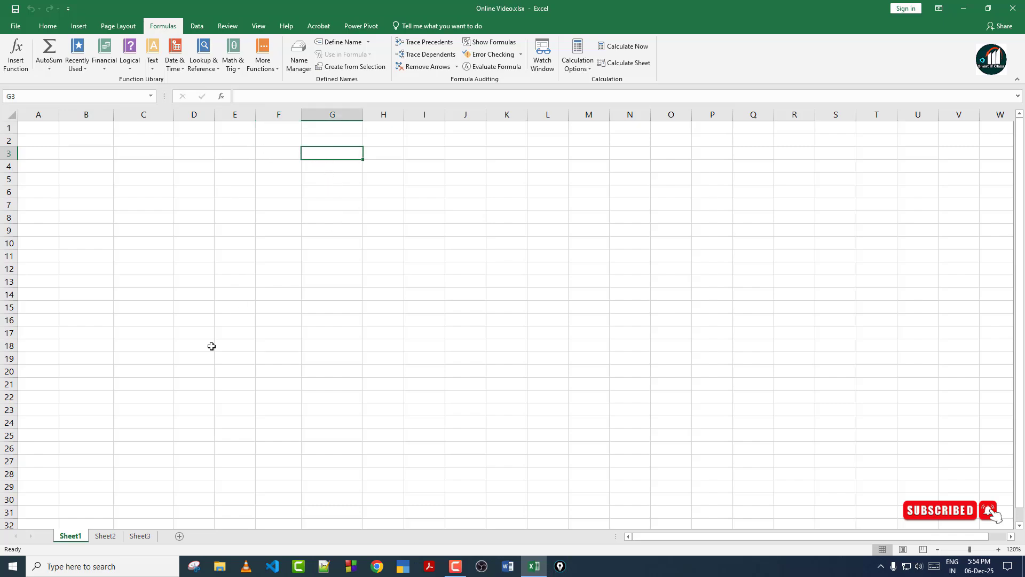
Open Sheet2 and examine the name column and the monthly sales columns of its table.
click(105, 536)
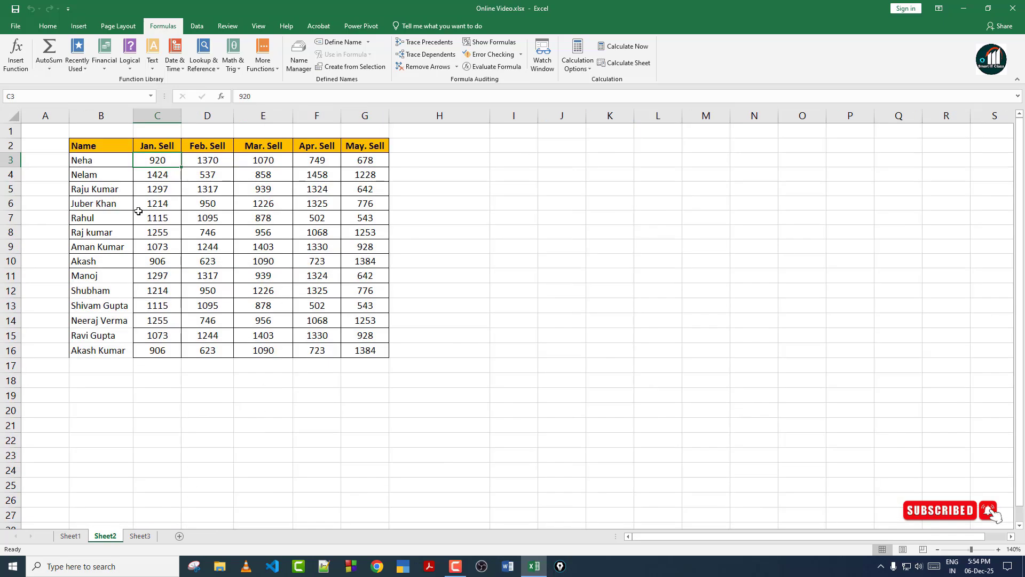
drag(106, 150, 85, 261)
drag(155, 147, 157, 204)
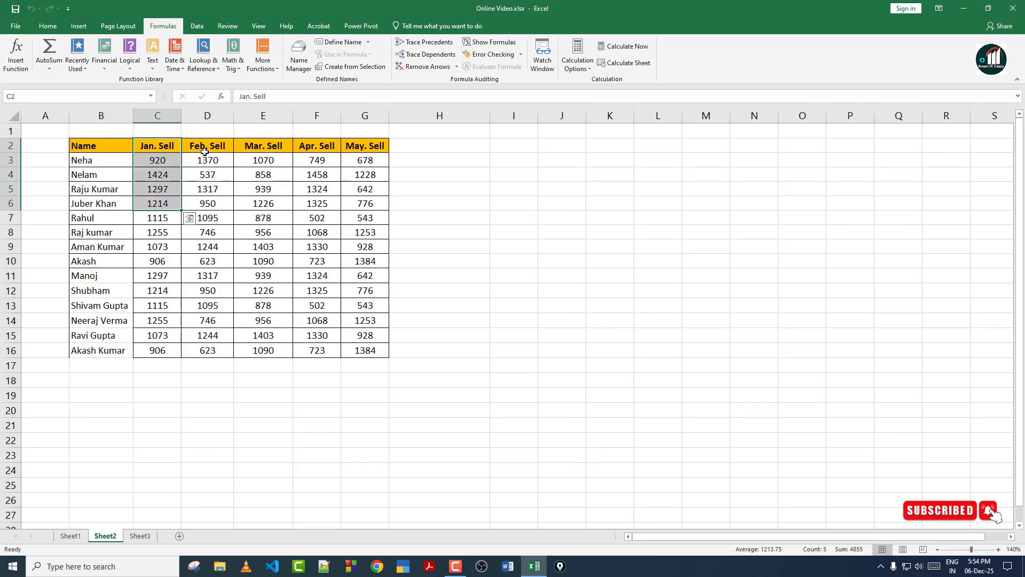
drag(205, 153, 207, 189)
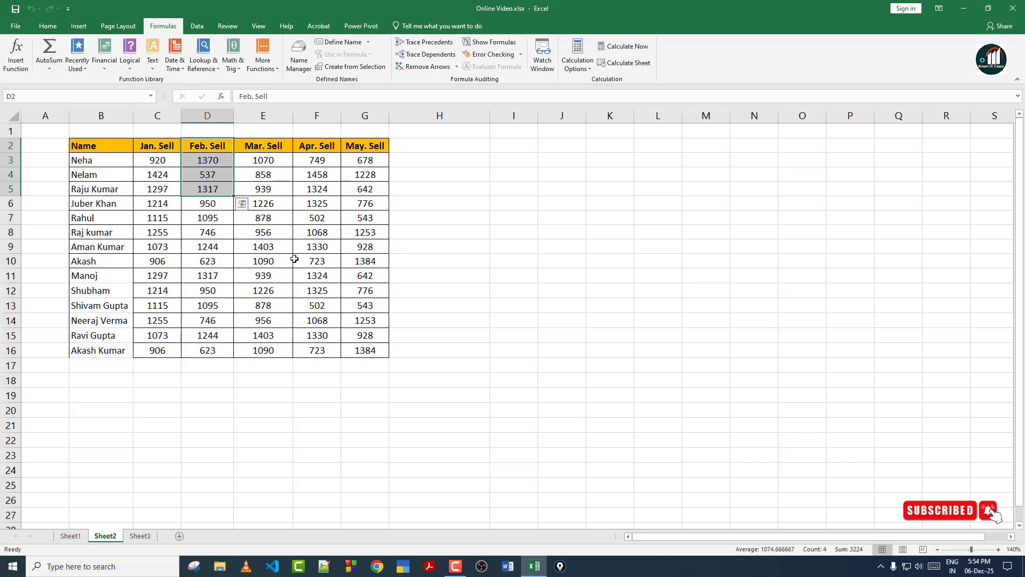
click(425, 162)
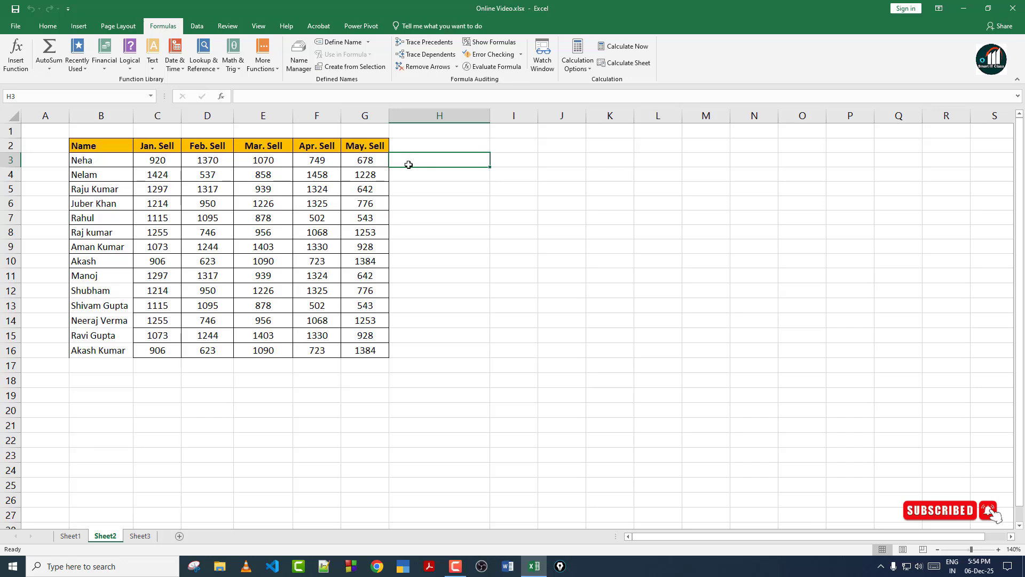
click(108, 164)
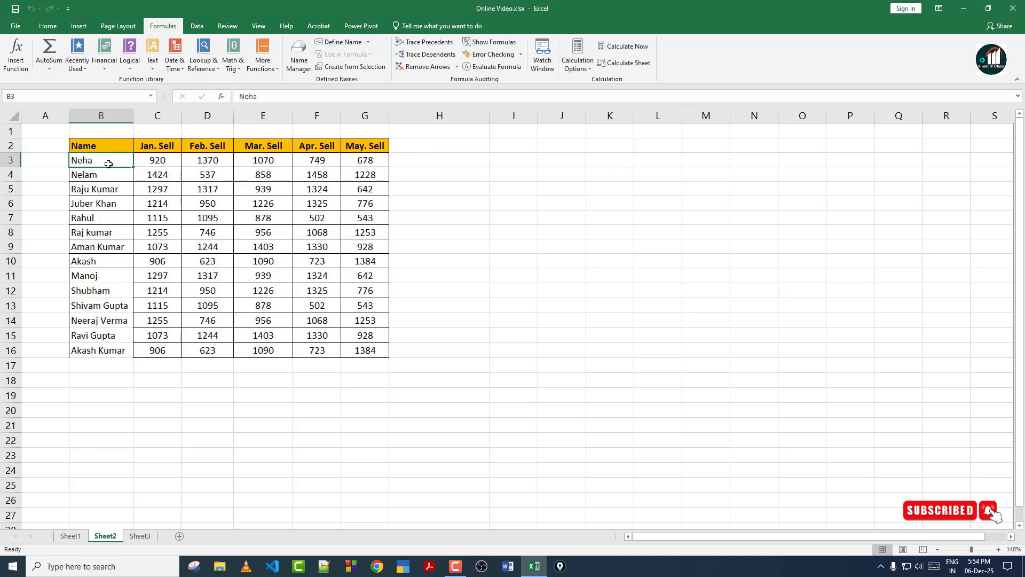
click(164, 161)
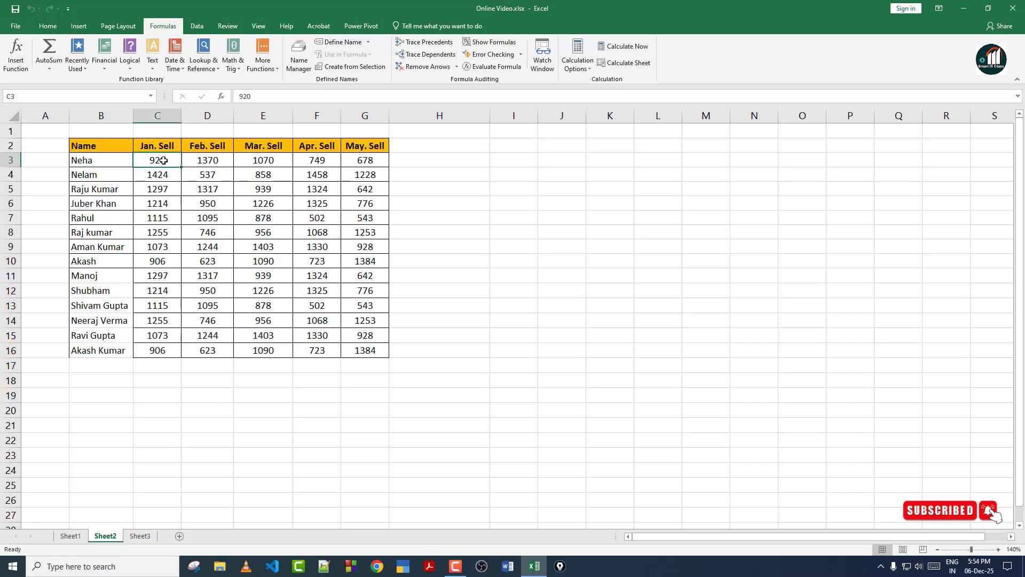
click(208, 159)
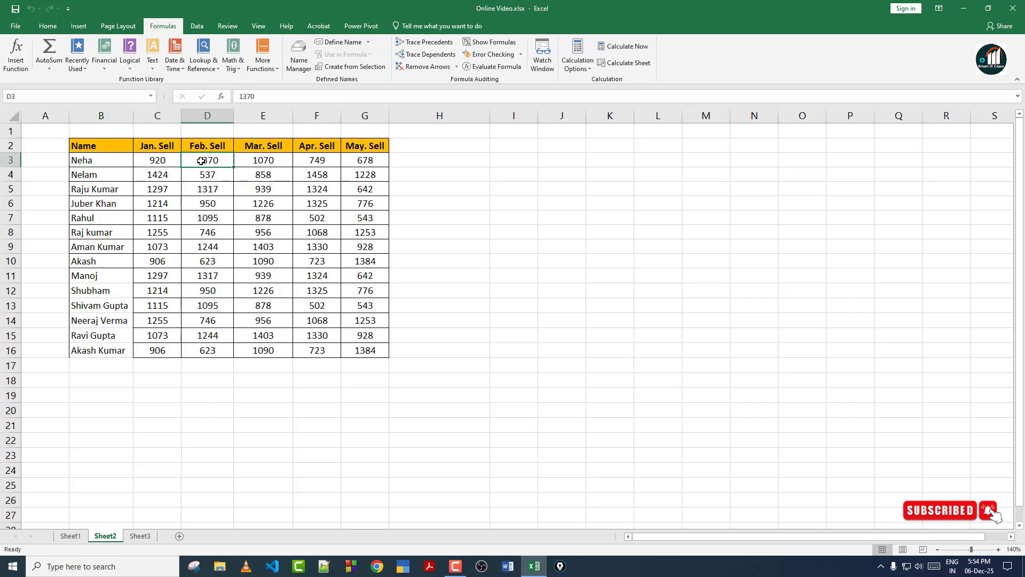
Enter =SUM(C3:G3) in H3 to total the first person's January to May sales.
click(443, 160)
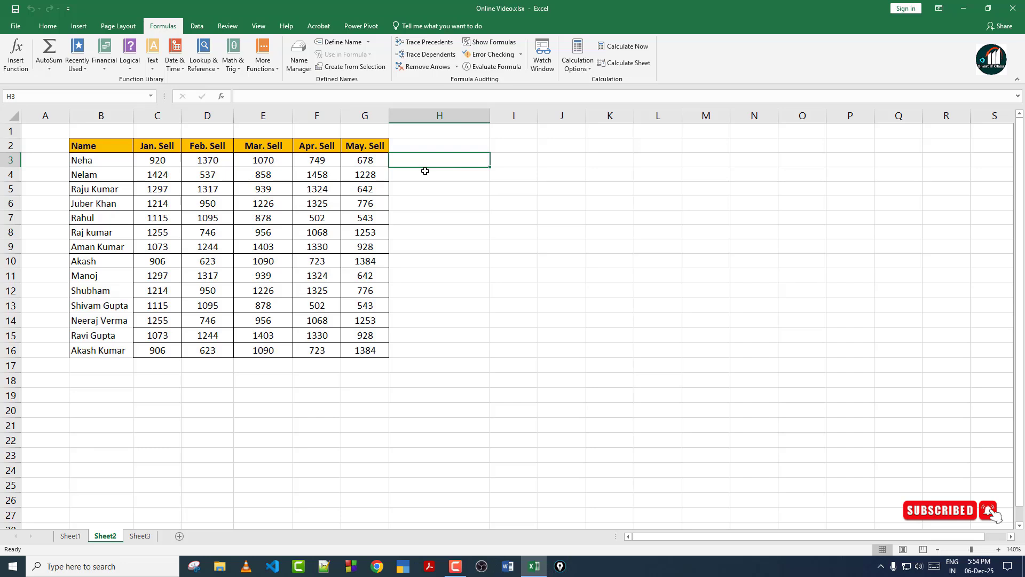
text(=)
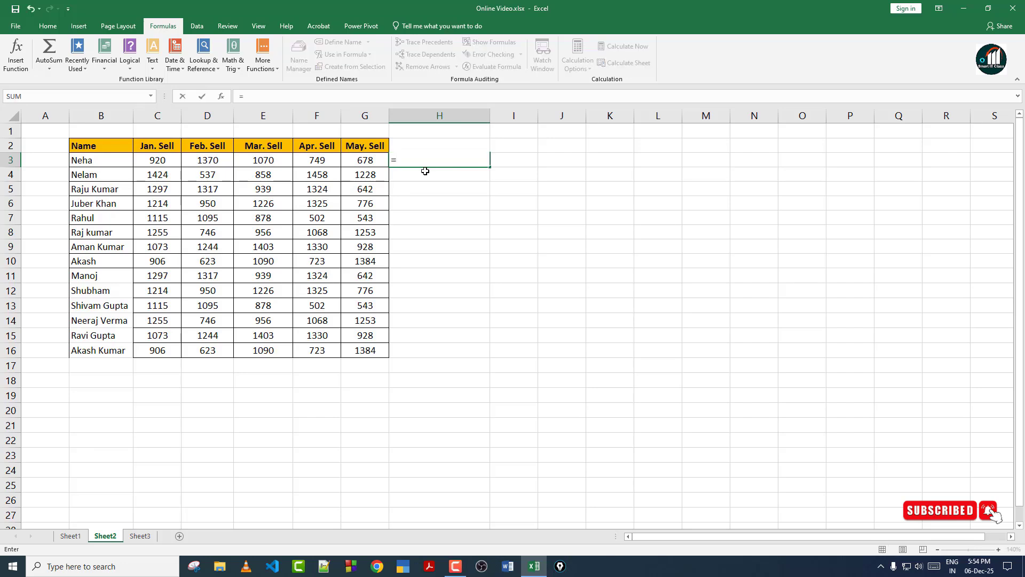
text(s)
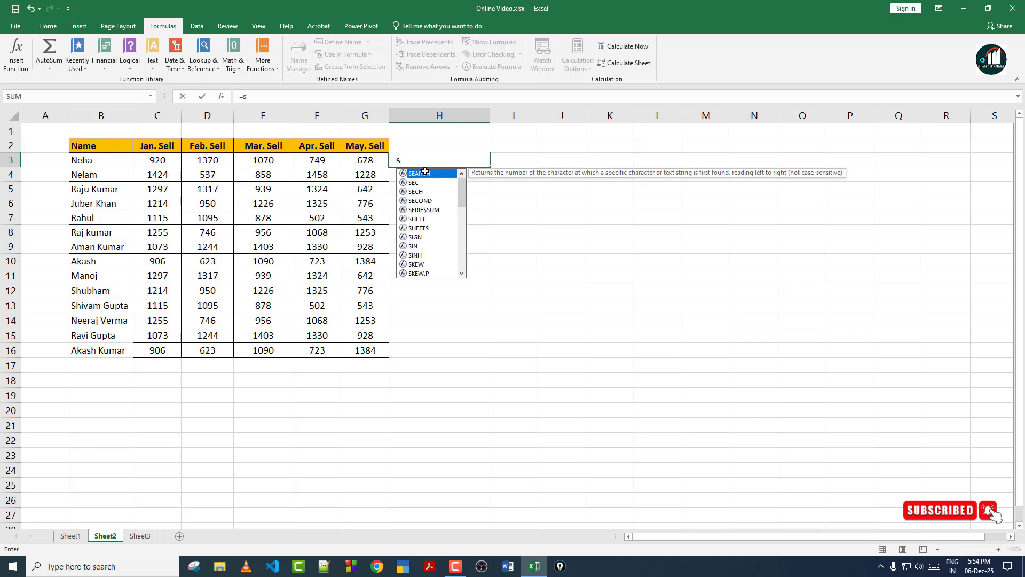
text(um)
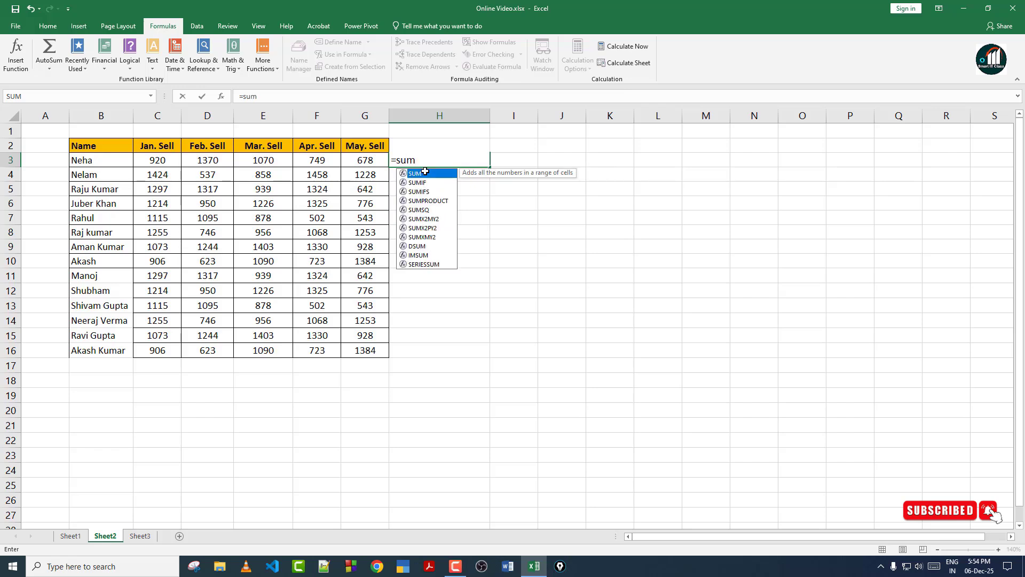
double_click(425, 172)
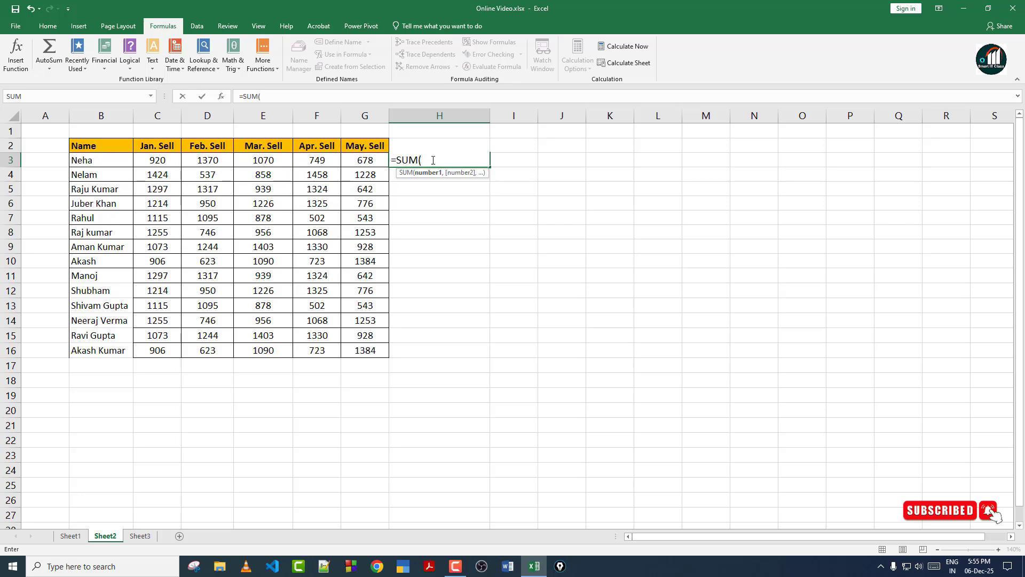
drag(153, 161, 361, 165)
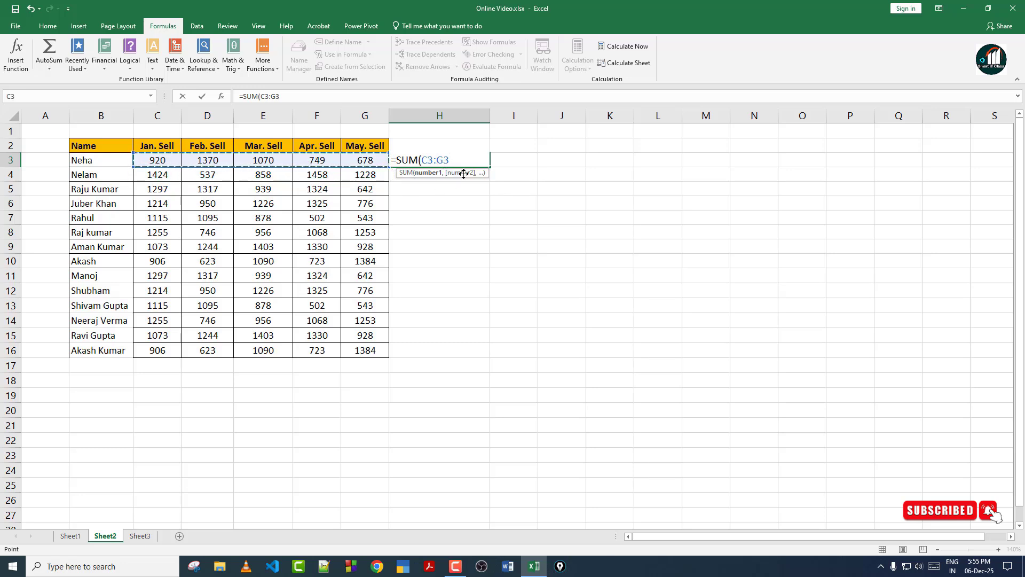
text())
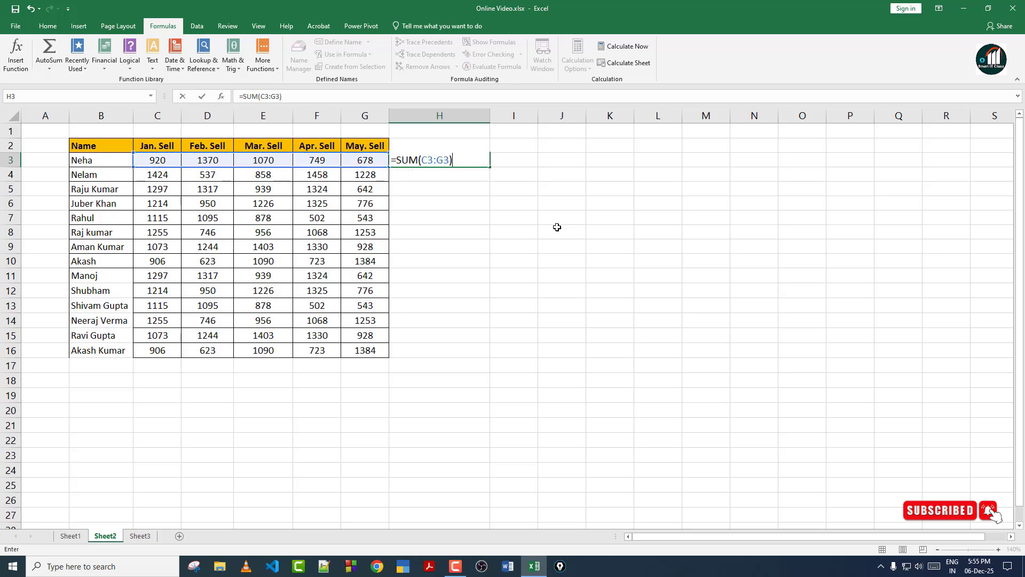
key(Return)
Fill the SUM formula from H3 down to H16 to total every person's sales.
click(460, 160)
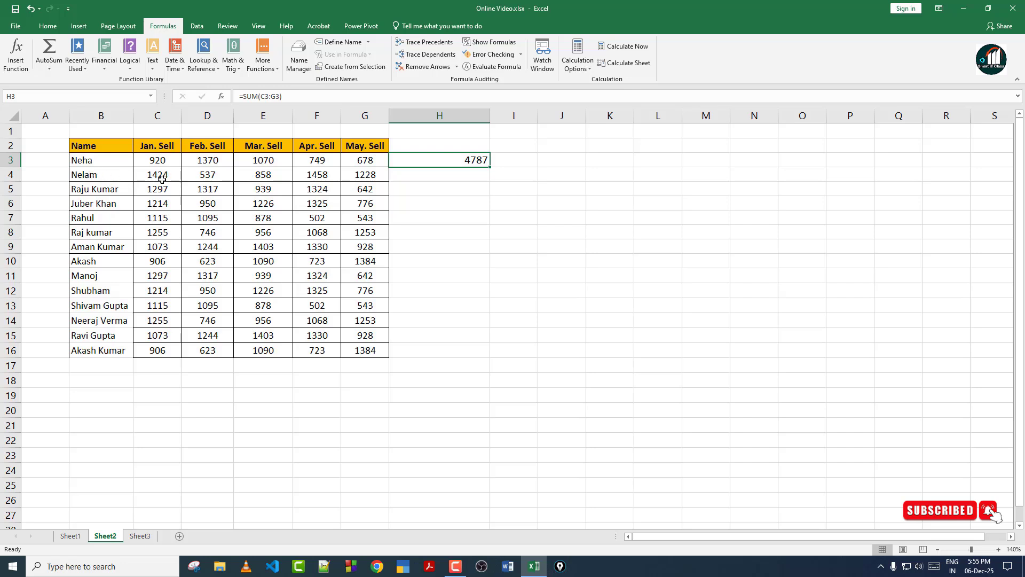
click(436, 174)
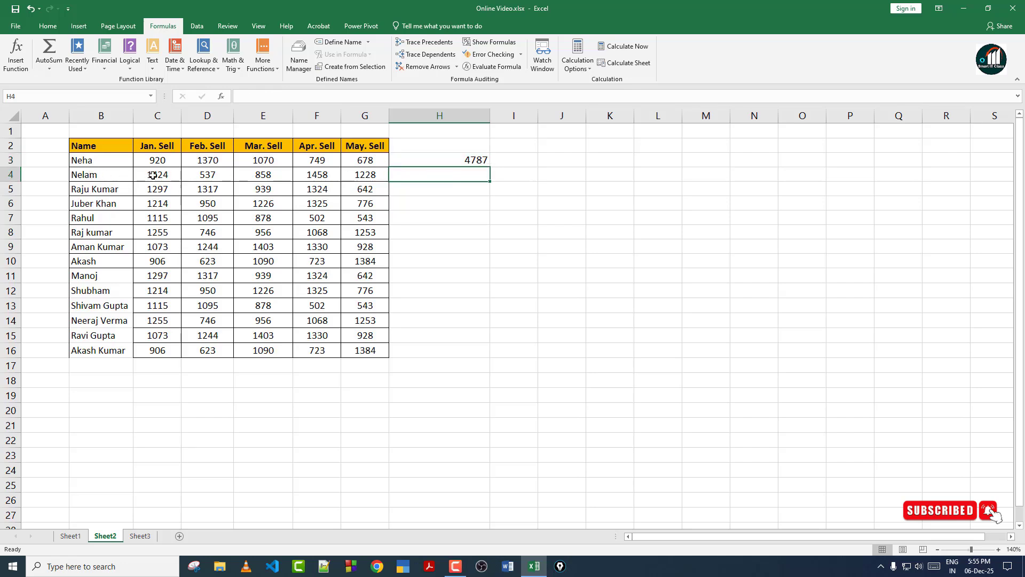
click(466, 159)
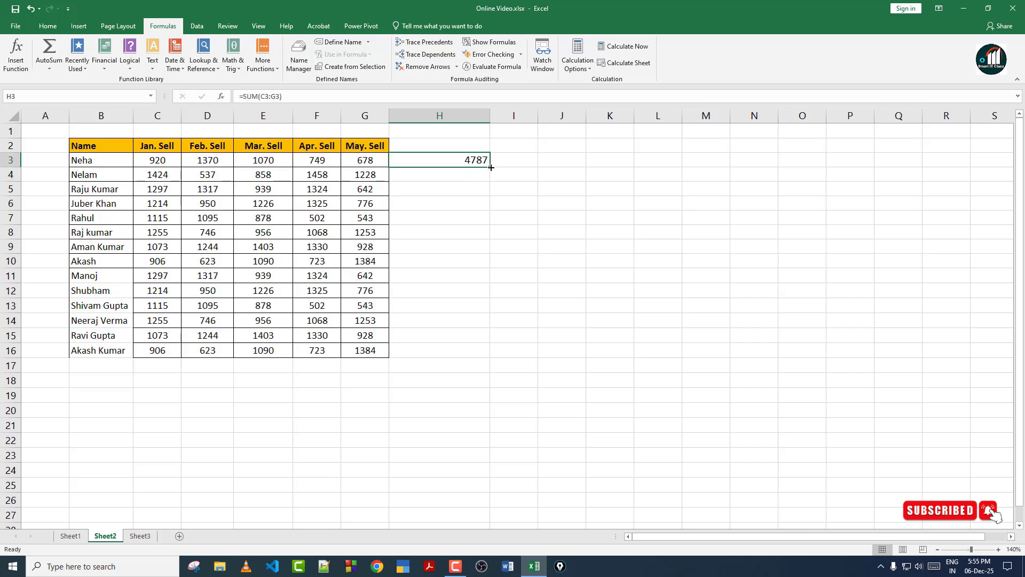
drag(490, 167, 476, 355)
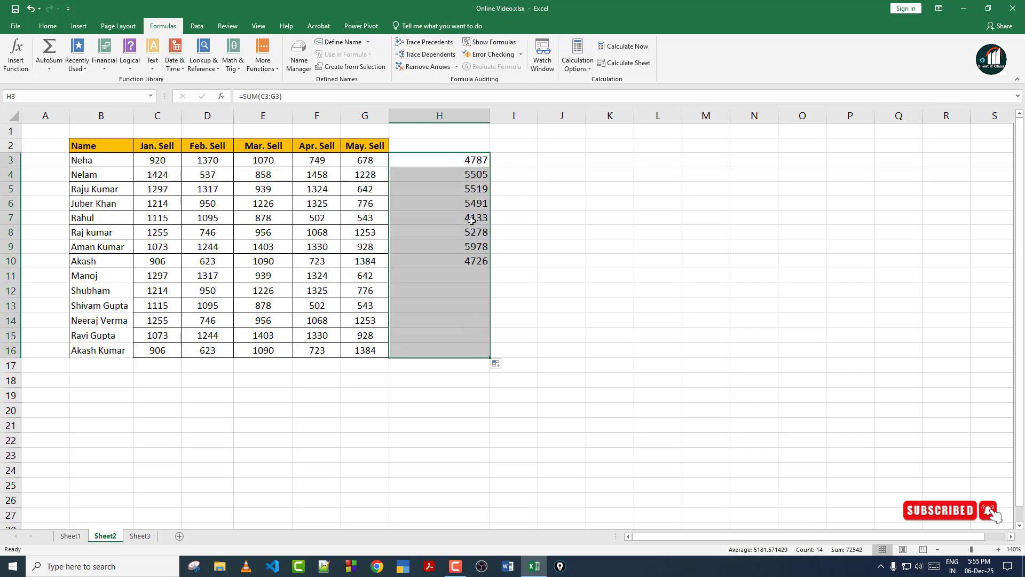
Left-align the sales totals in H3:H16, trying centre alignment first.
click(48, 26)
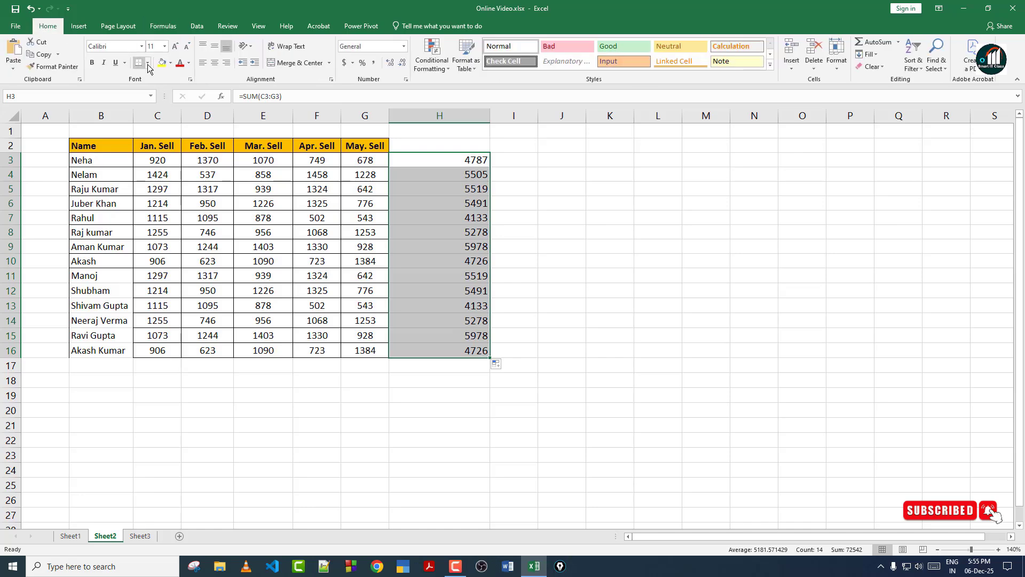
click(214, 62)
click(202, 63)
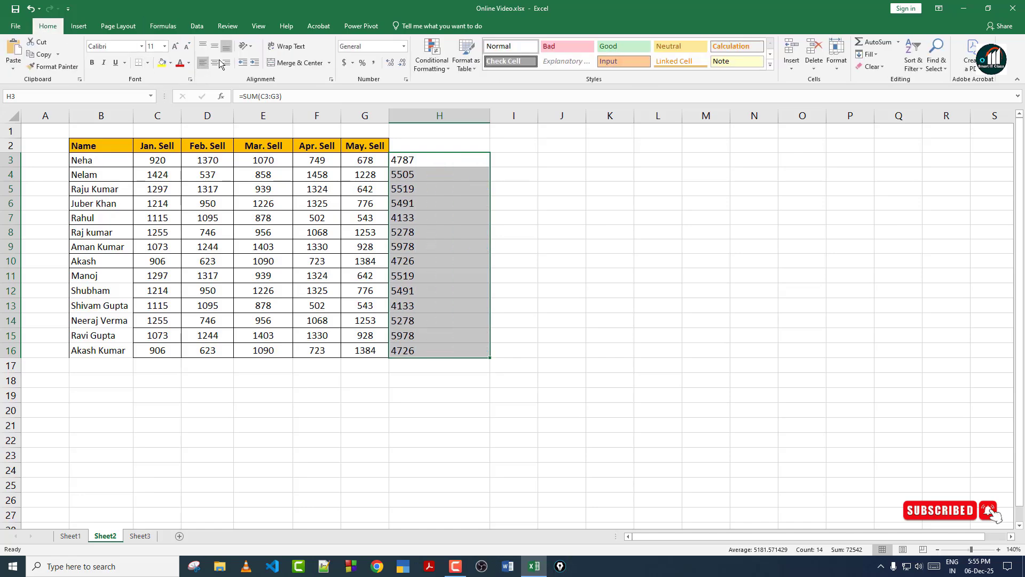
click(163, 25)
click(438, 217)
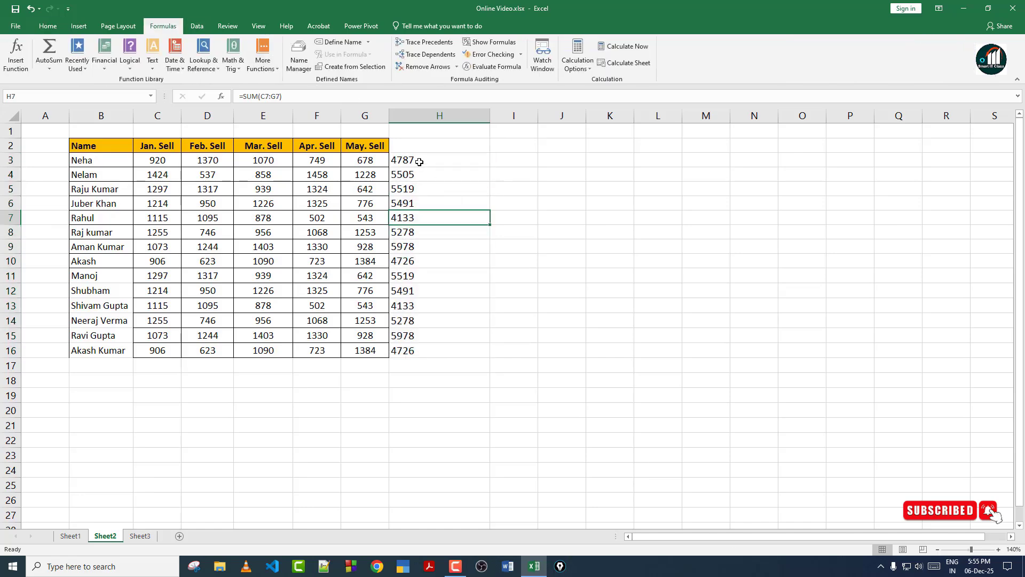
Review the summed range C3:G3, and clear the totals from H3:H16.
drag(150, 159, 357, 160)
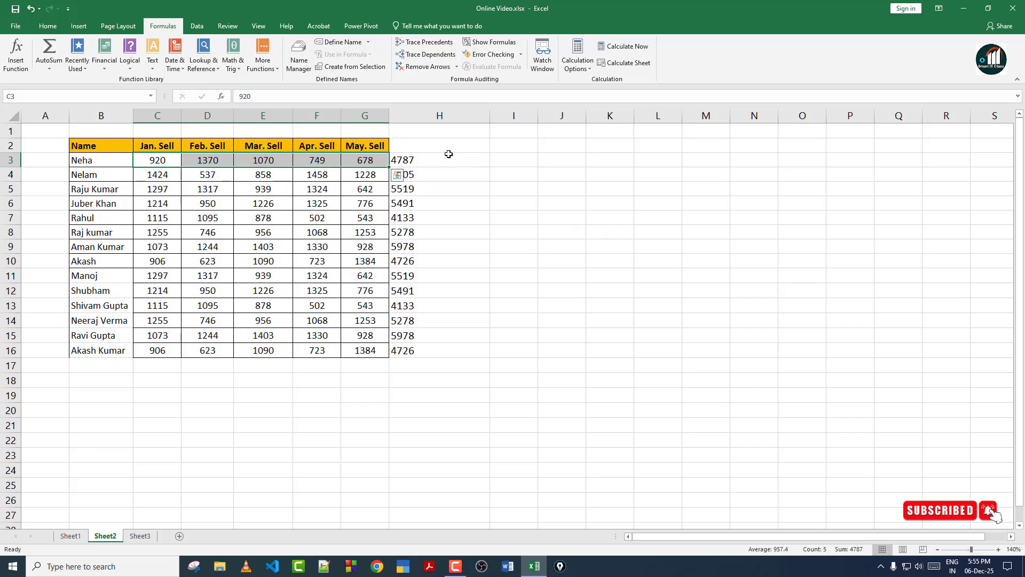
drag(449, 155, 457, 353)
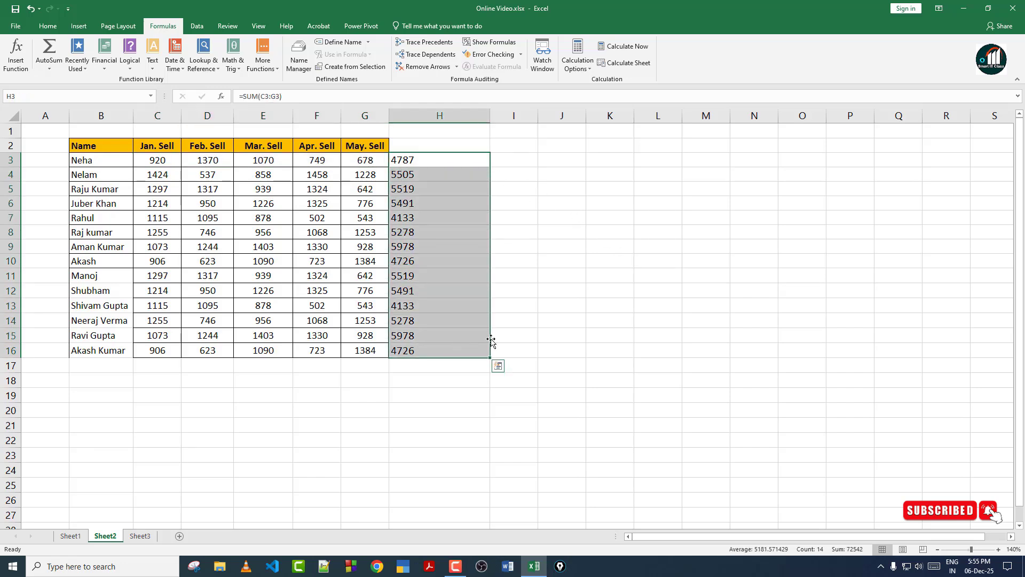
key(Delete)
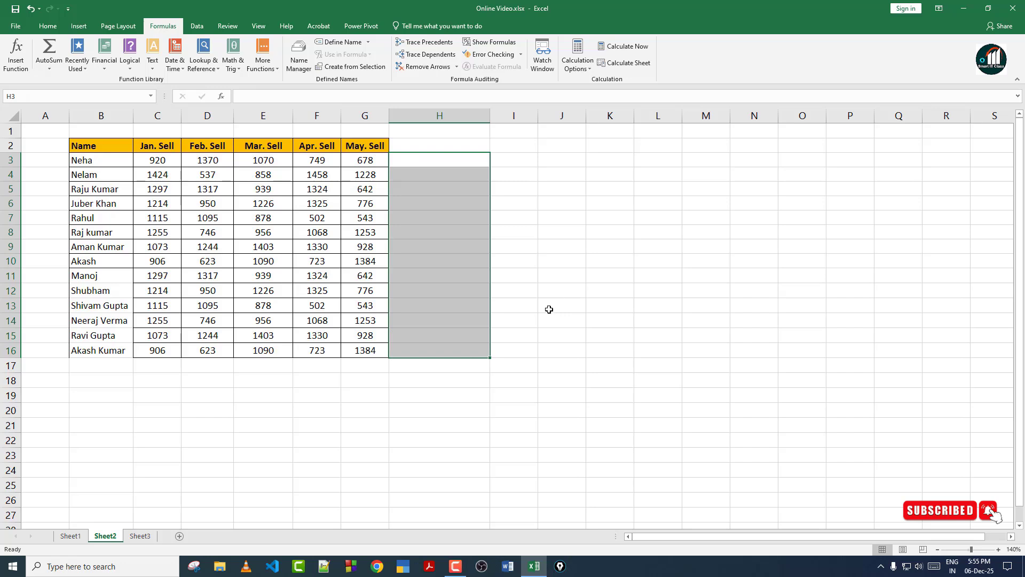
click(578, 222)
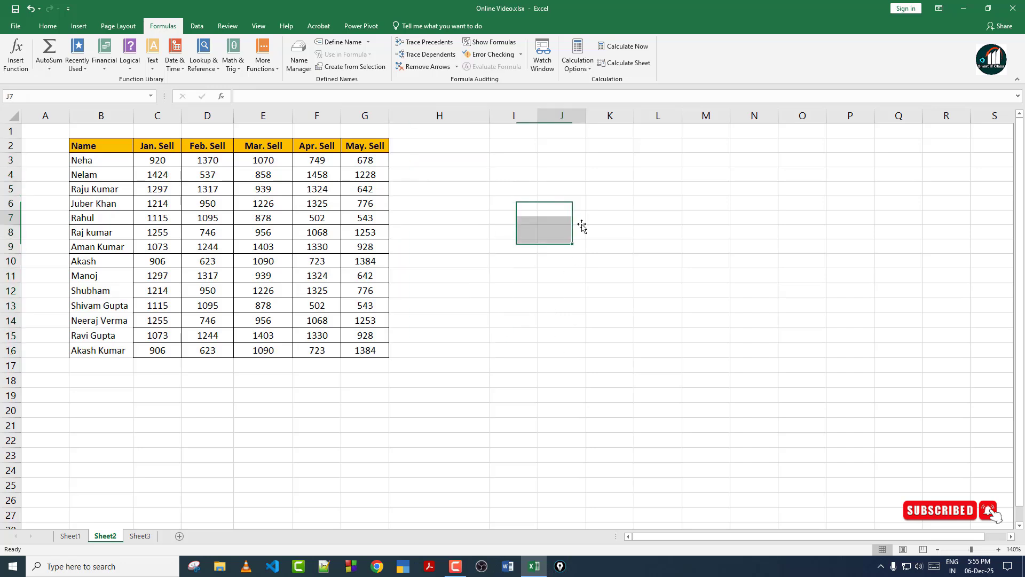
click(524, 158)
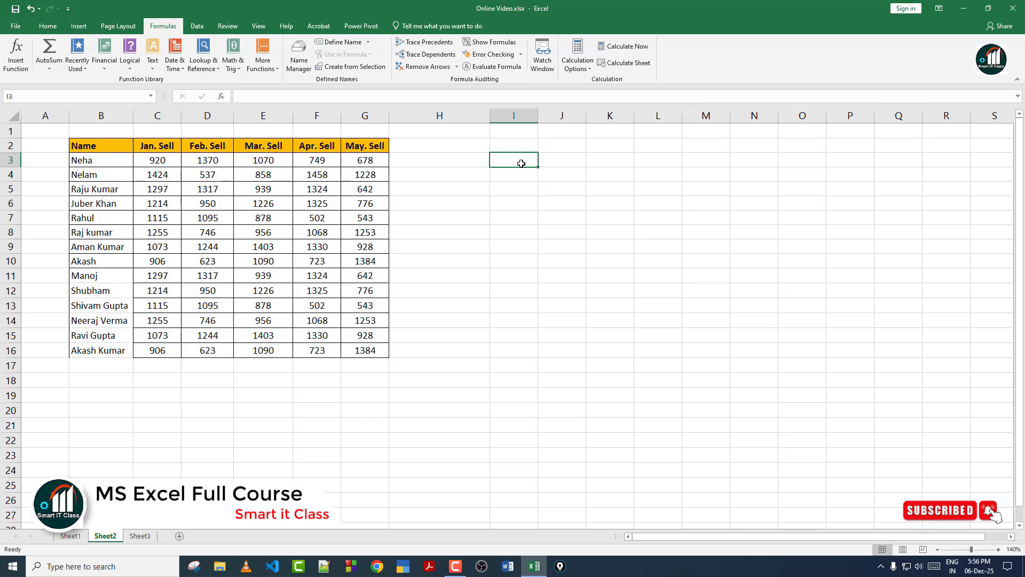
Define the name upciss for cell I3.
click(82, 97)
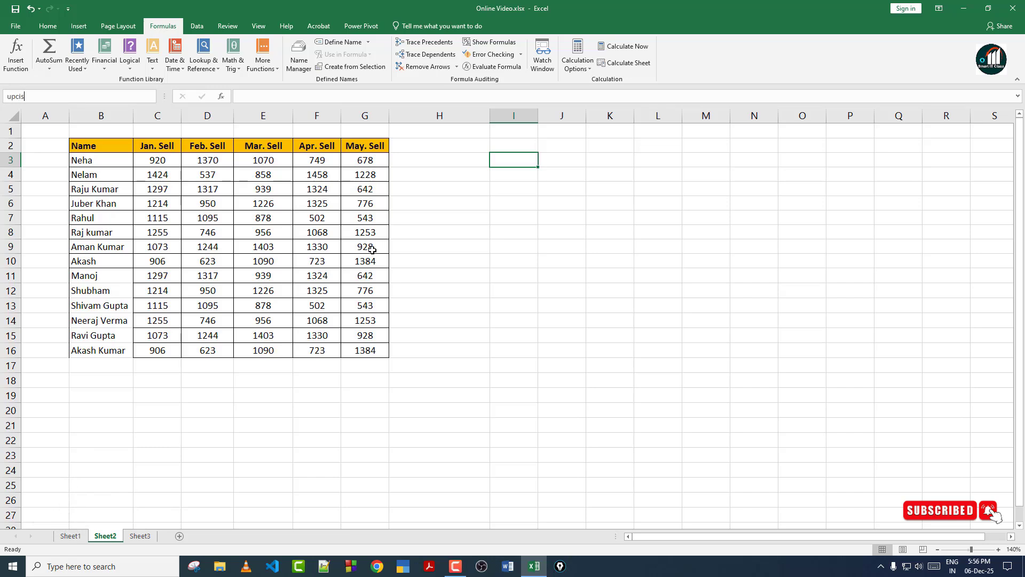
text(upciss)
key(Return)
click(639, 232)
Enter the value 5 in both I3 and K3.
click(527, 160)
text(5)
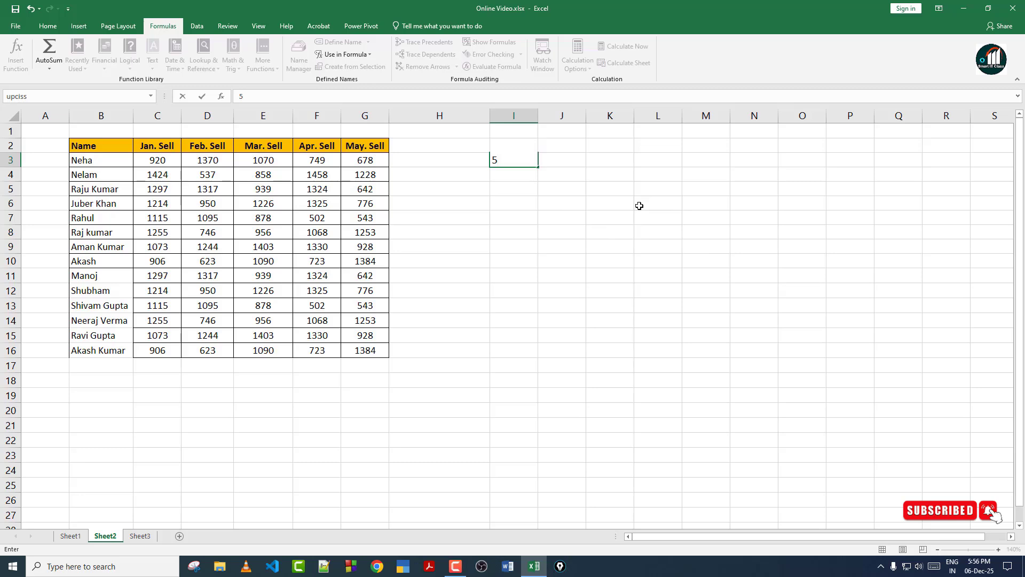
click(626, 192)
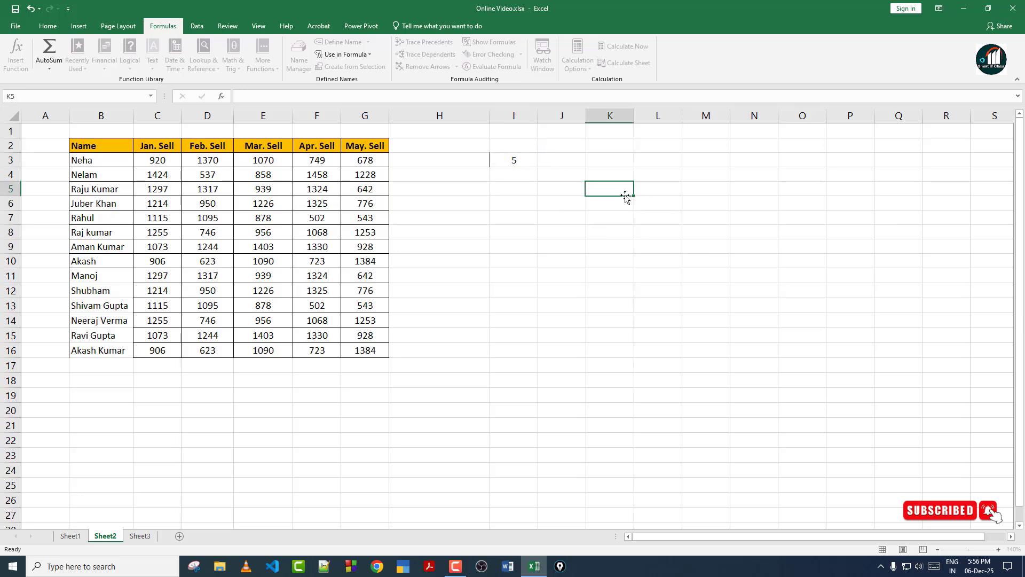
click(619, 162)
text(5)
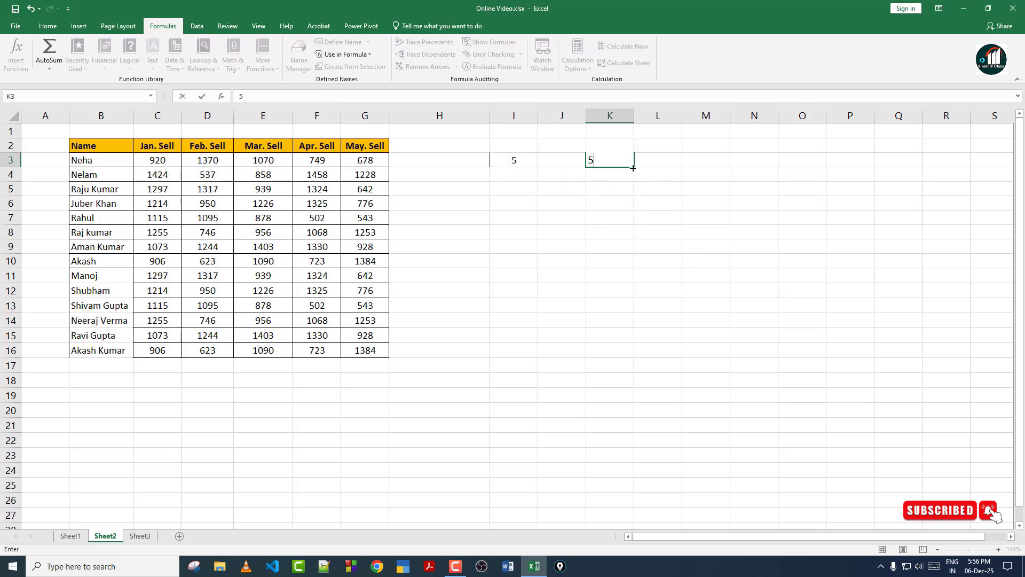
Enter the formula =upciss+K3 in K6 to add the named cell and K3.
click(592, 206)
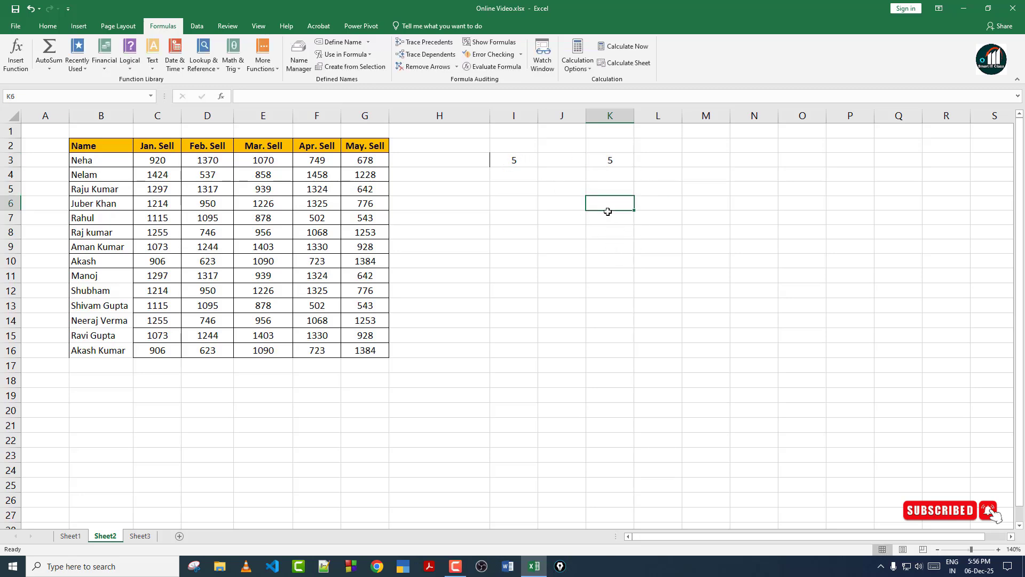
text(=)
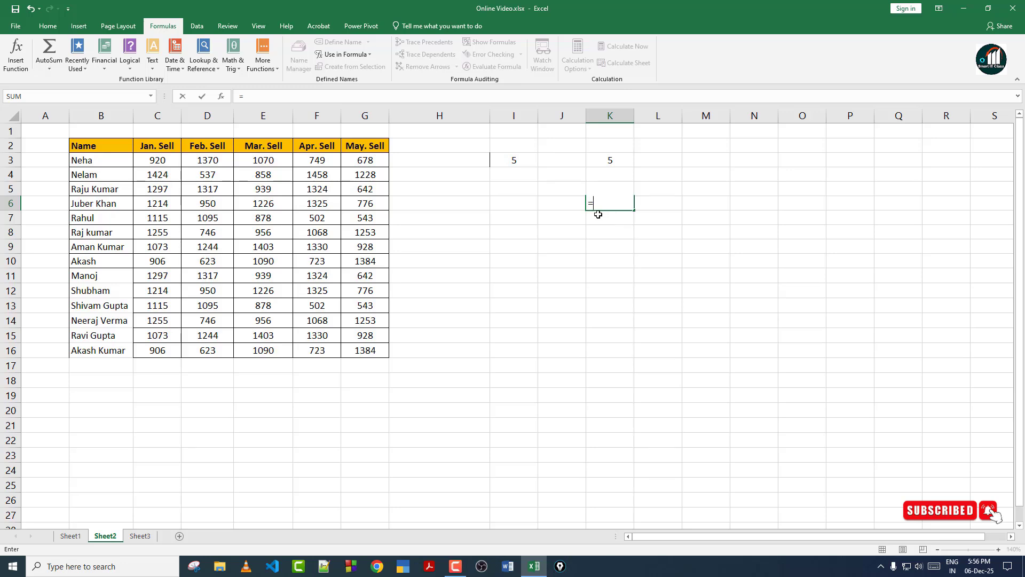
click(518, 159)
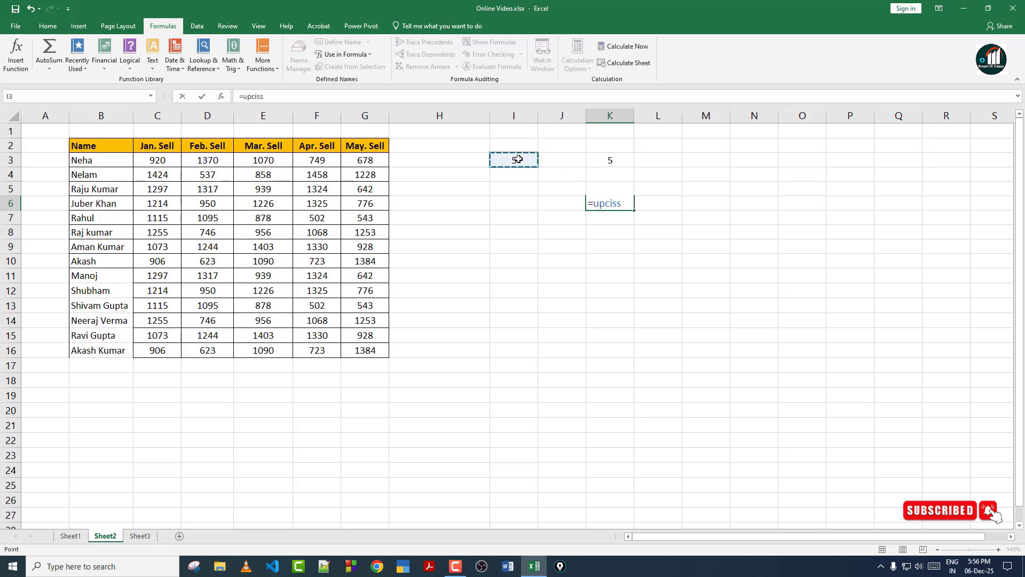
text(+)
click(611, 161)
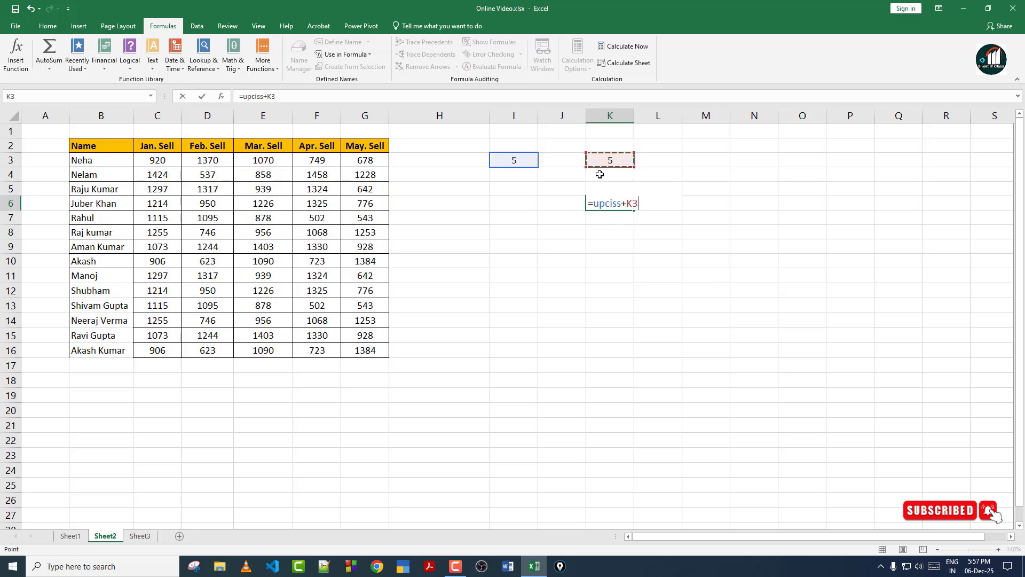
key(Return)
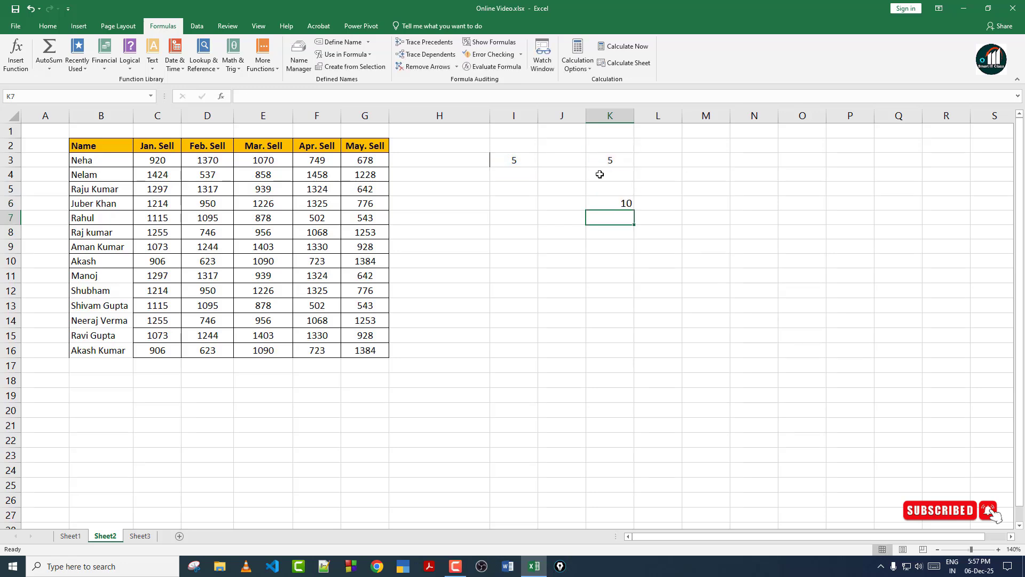
Clear the test values and the addition formula from the cells beside the sales table.
drag(483, 145, 695, 260)
key(Delete)
click(674, 336)
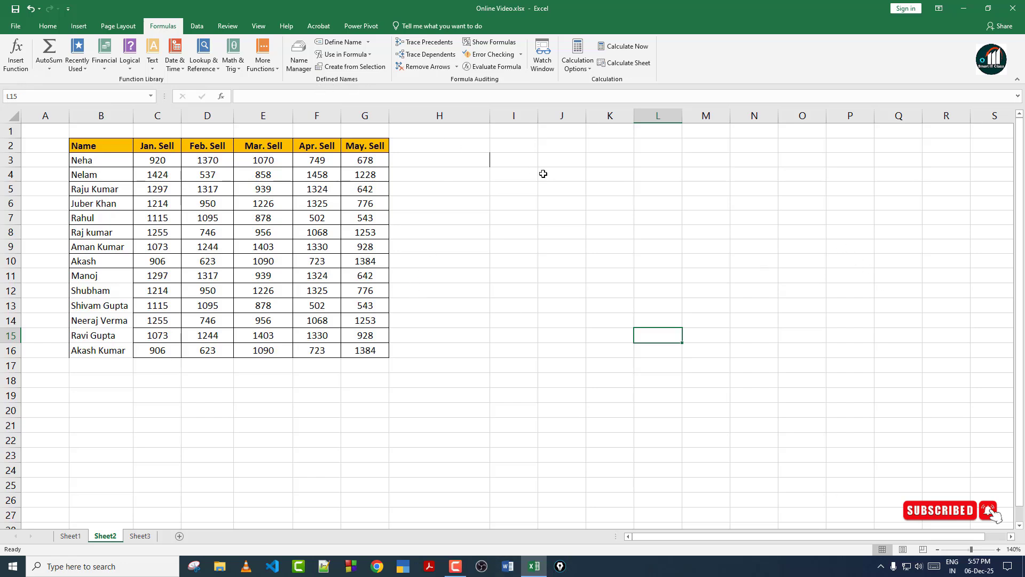
Delete the defined name upciss from the workbook in the Name Manager and close it.
click(519, 158)
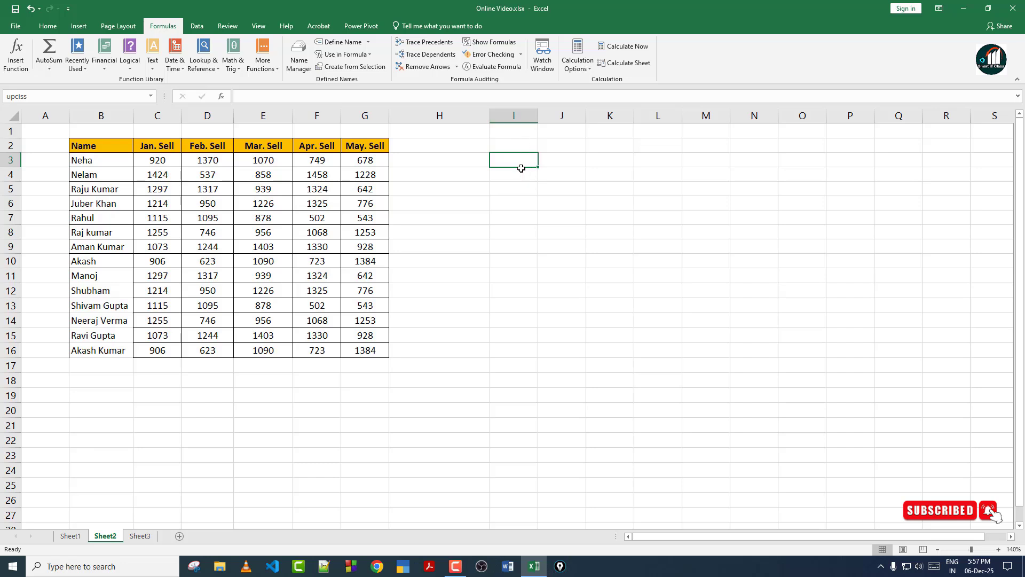
click(300, 63)
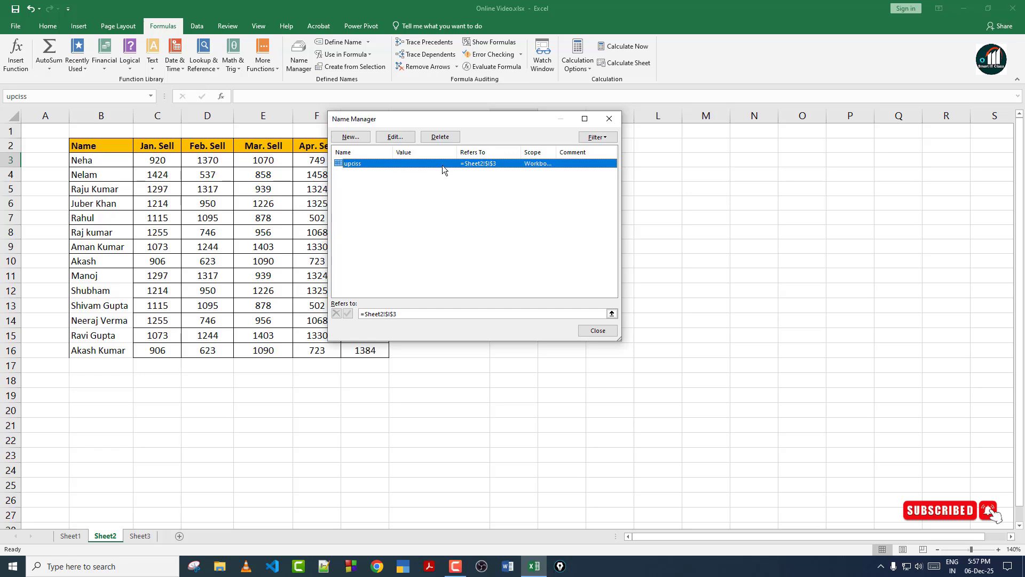
click(440, 137)
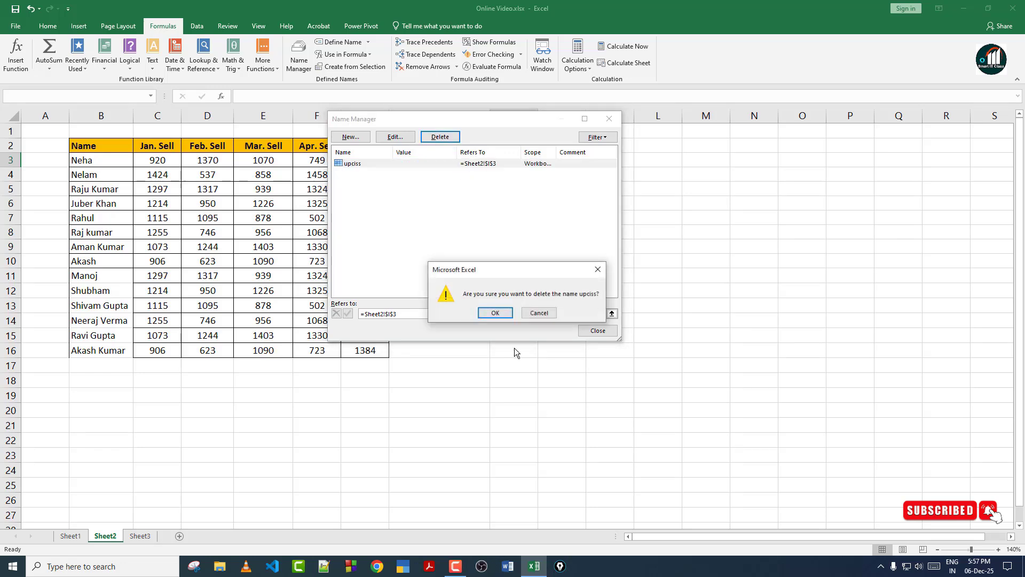
click(493, 313)
click(609, 119)
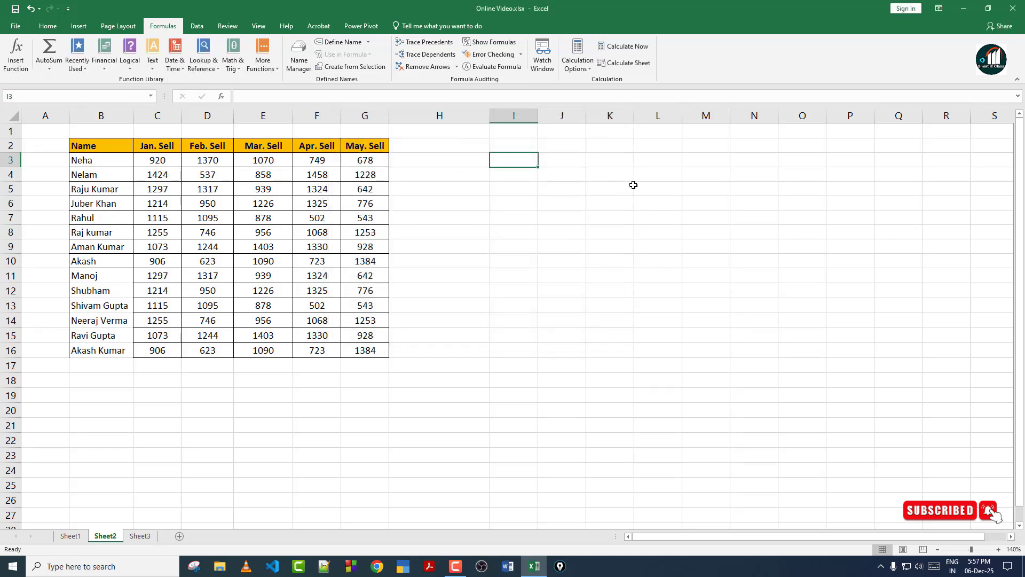
Define a workbook-scope name, using the first person's name, that refers to their January to May sales in C3:G3.
click(483, 176)
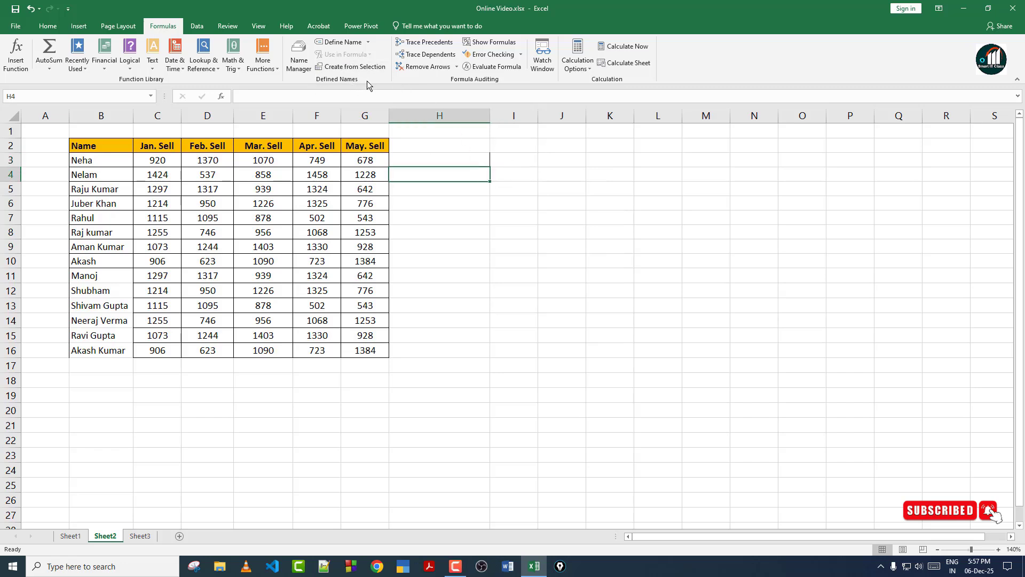
click(433, 164)
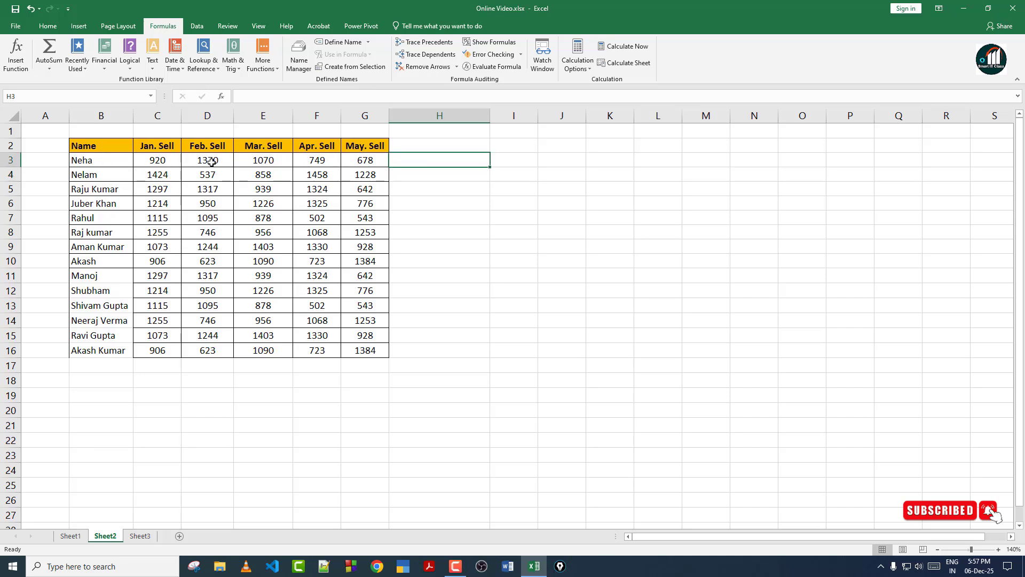
drag(160, 160, 352, 160)
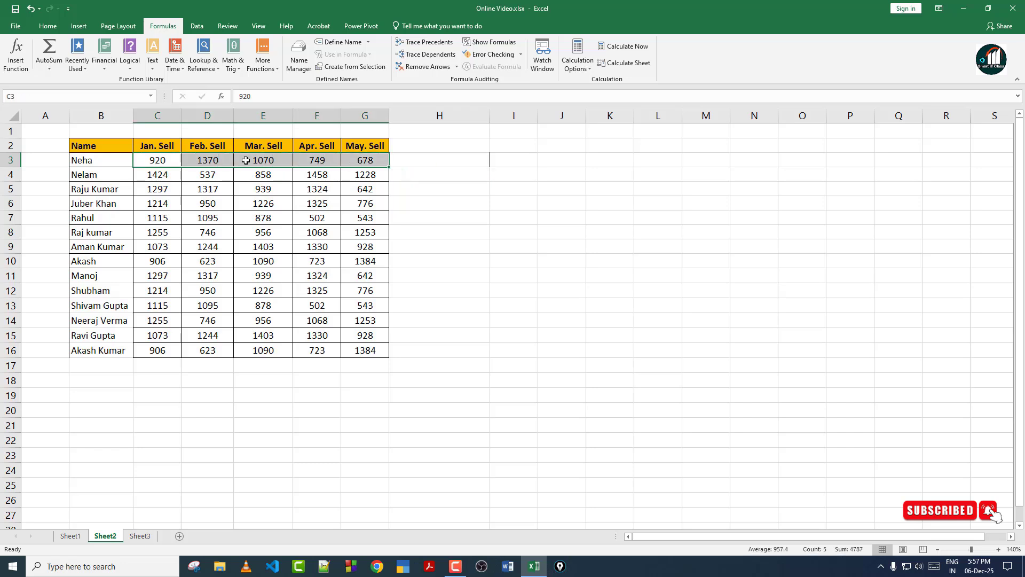
click(425, 157)
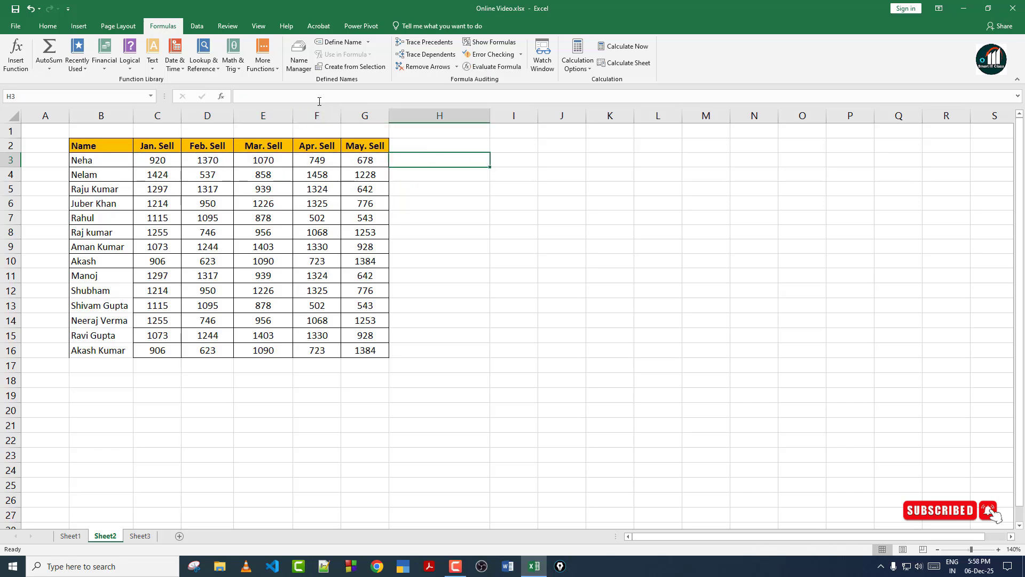
click(299, 56)
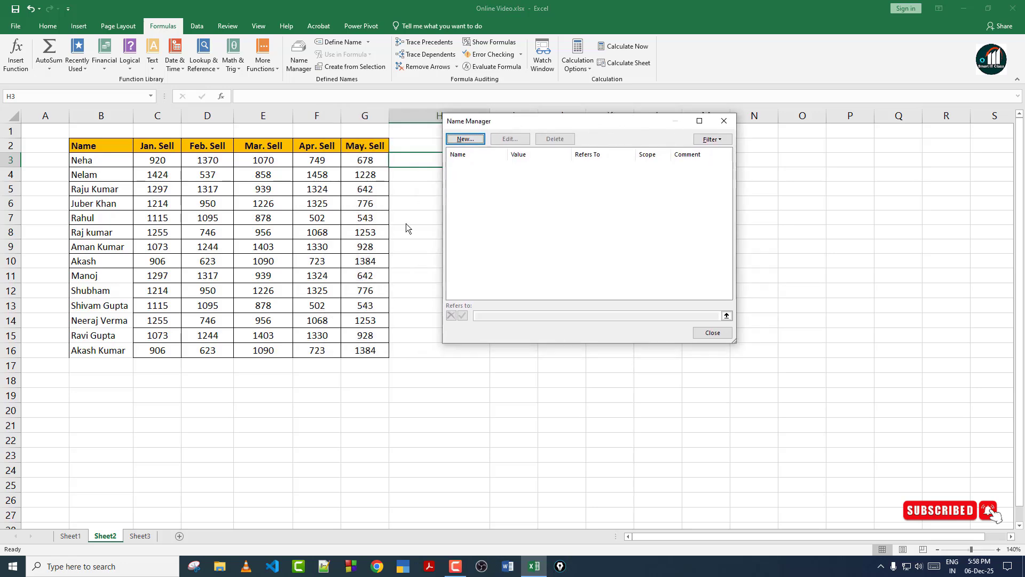
click(465, 139)
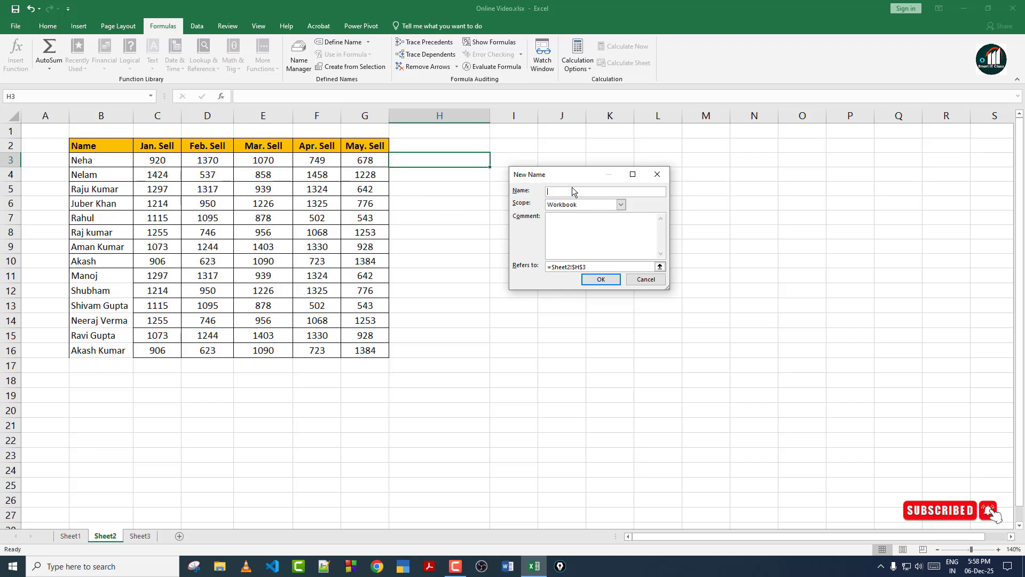
text(Neha)
click(603, 266)
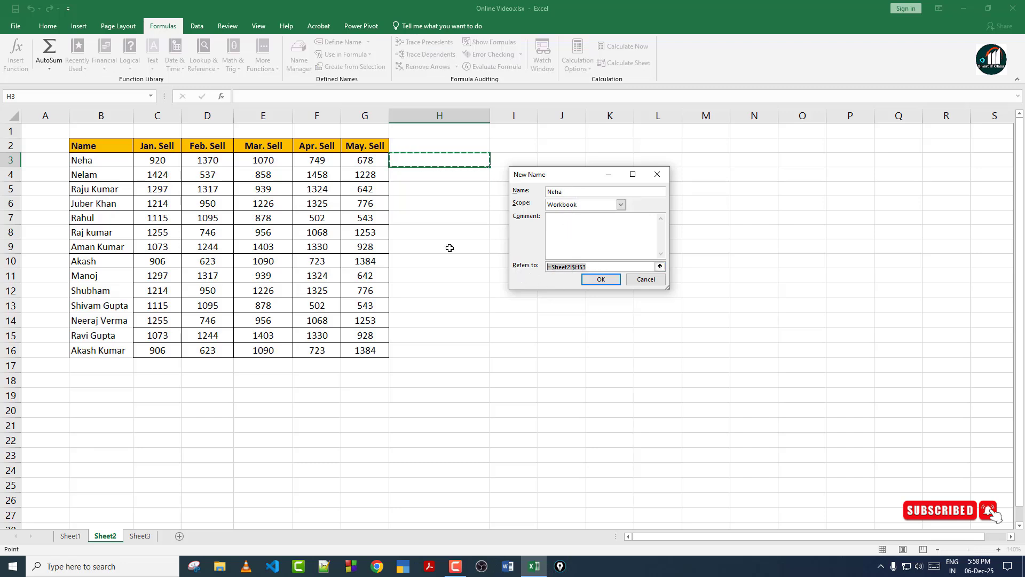
click(157, 163)
drag(187, 164, 377, 162)
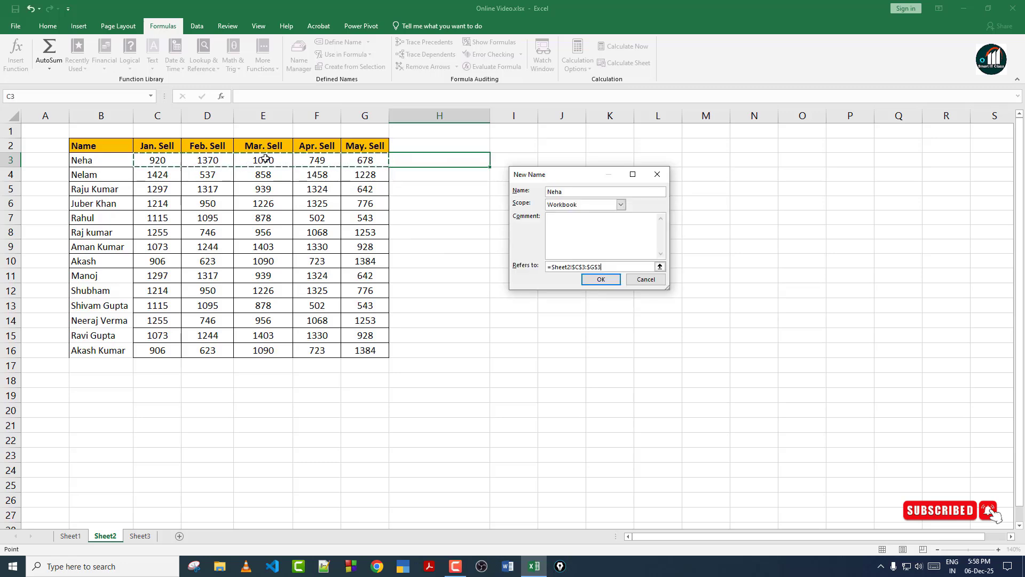
click(599, 279)
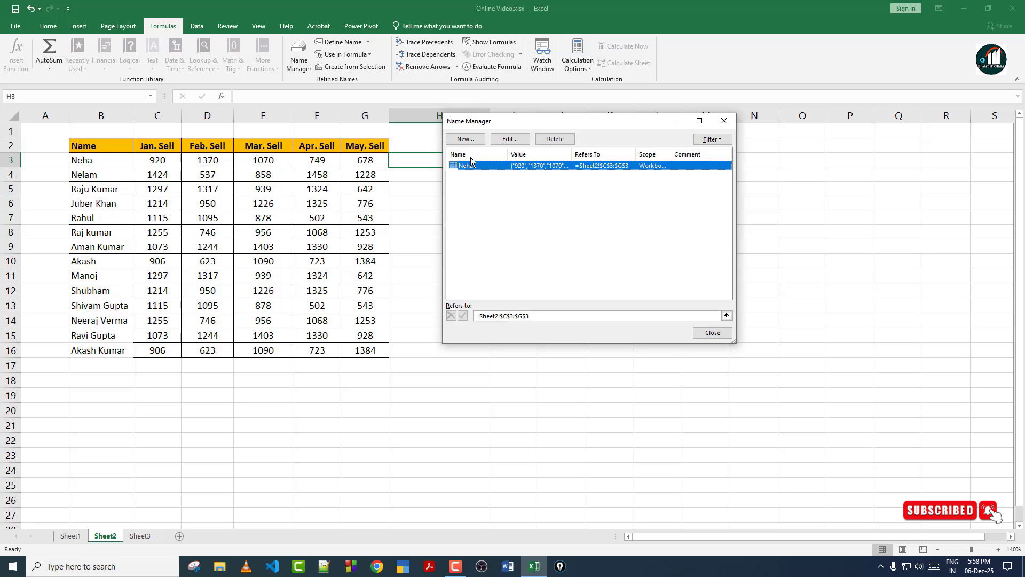
Define a second workbook-scope name, using the second person's name, that refers to C4:G4, and close the Name Manager.
click(464, 140)
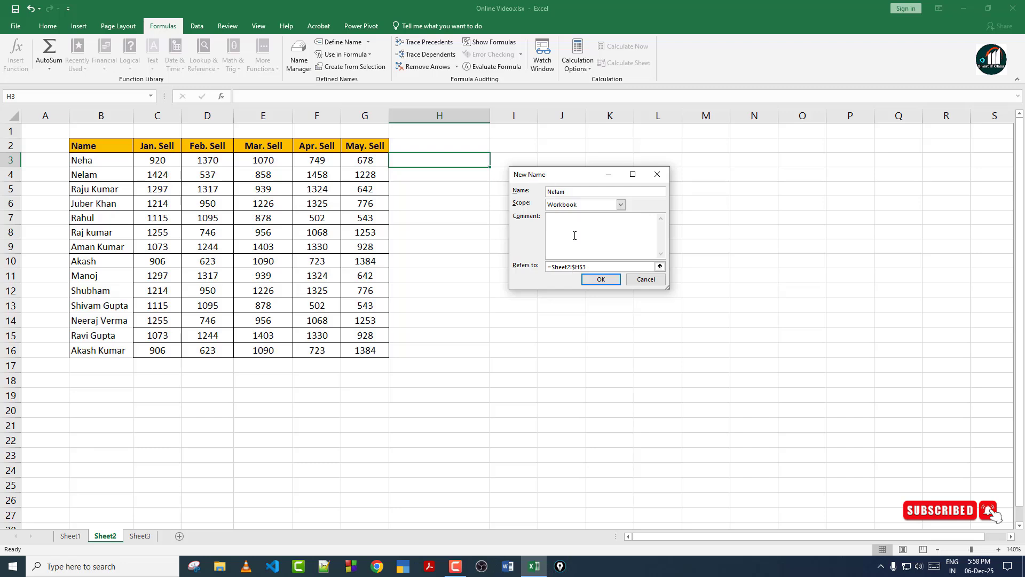
drag(595, 267, 545, 267)
click(147, 174)
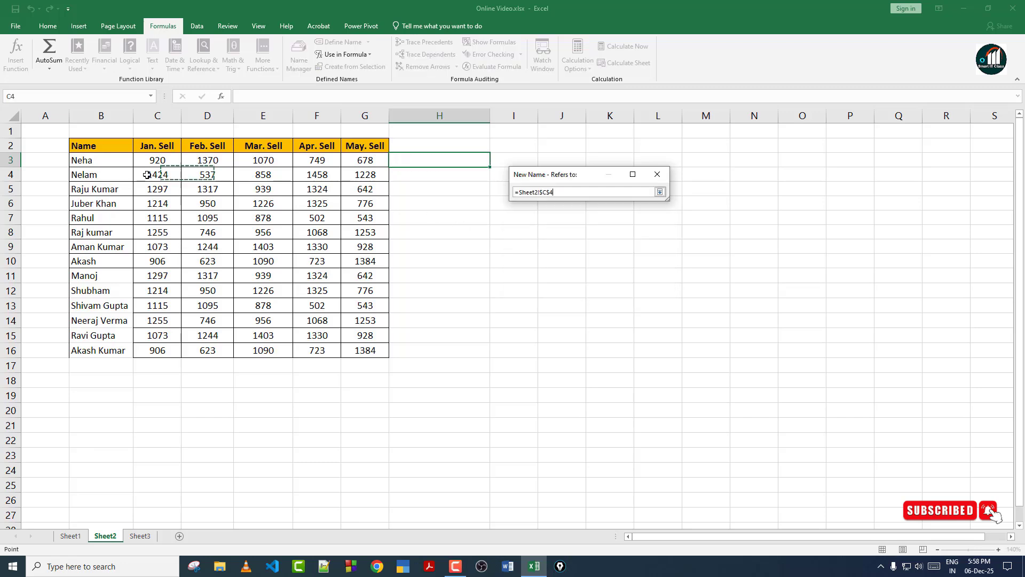
drag(147, 175, 369, 175)
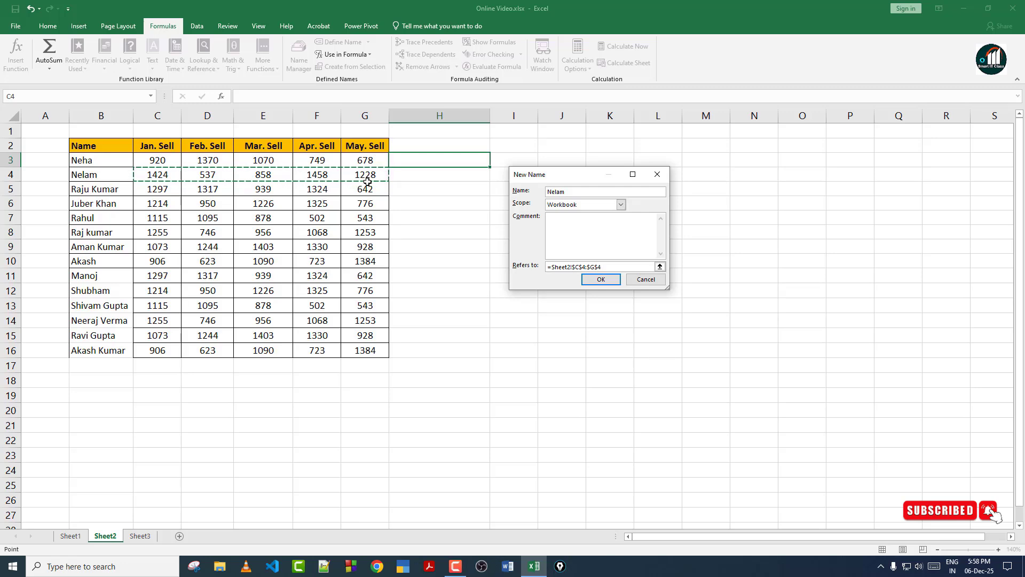
key(Return)
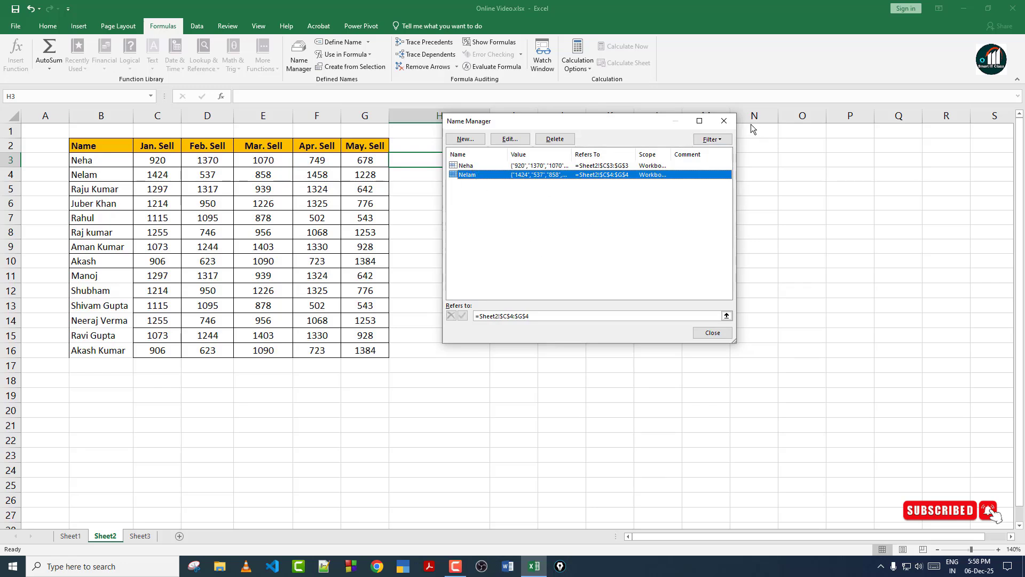
key(Escape)
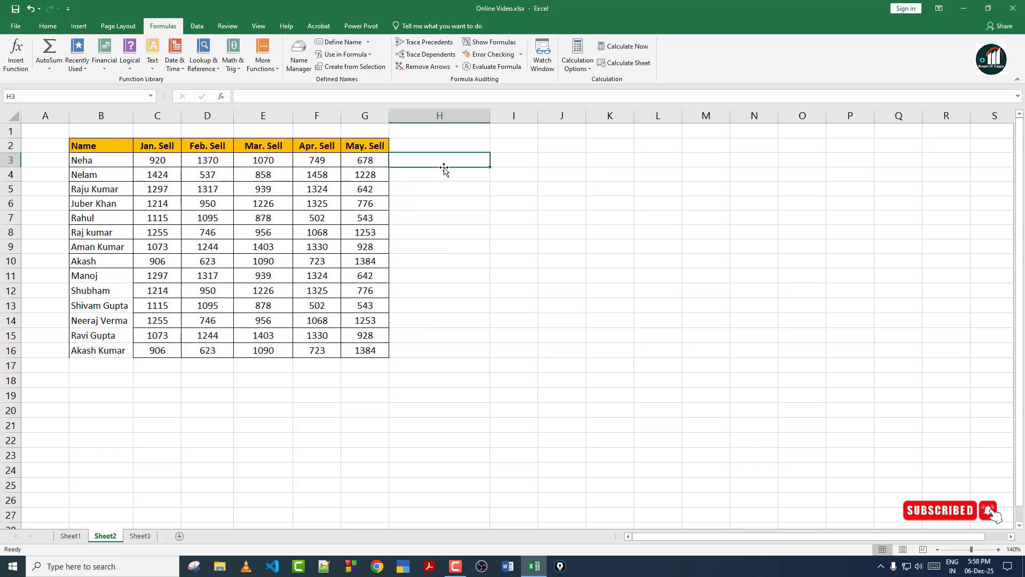
Enter a SUM formula in H3 that totals the first person's sales through the name defined for C3:G3.
text(=)
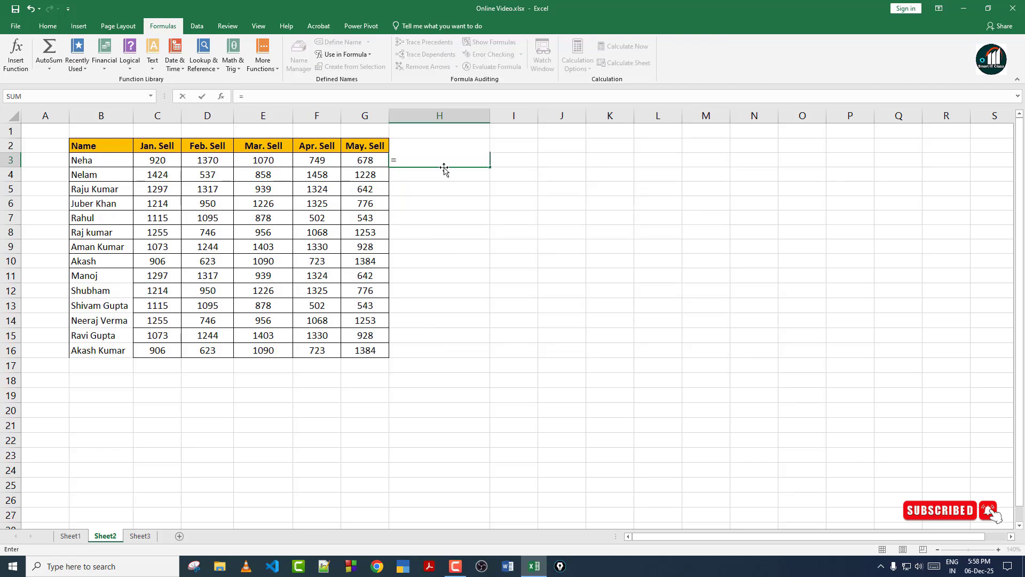
text(sum)
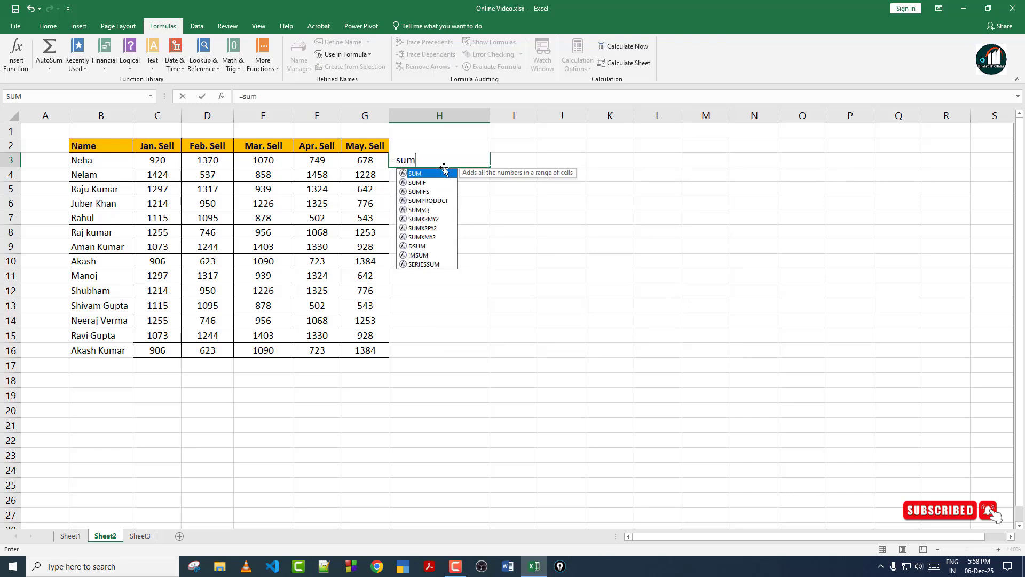
key(Tab)
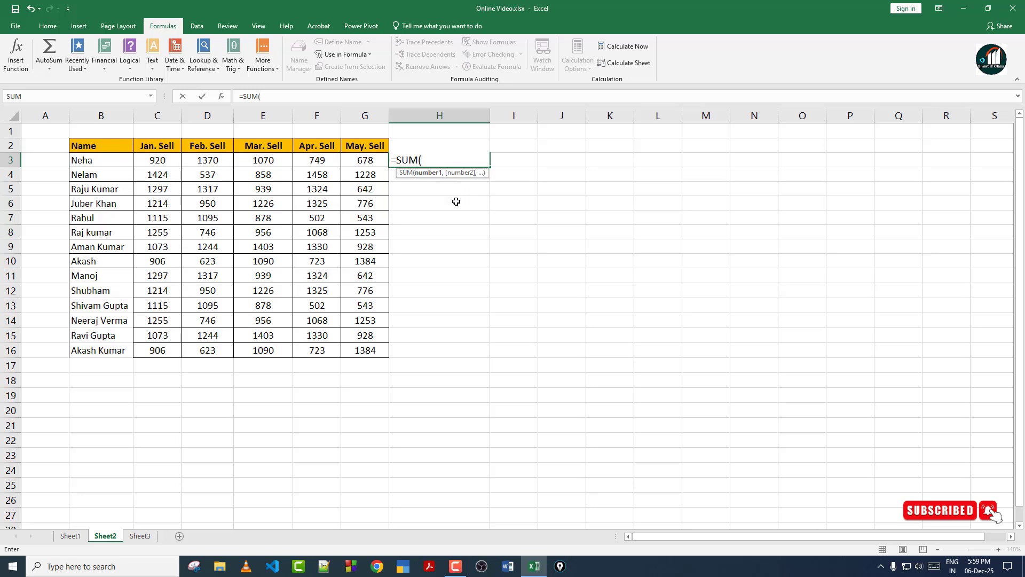
text(ne)
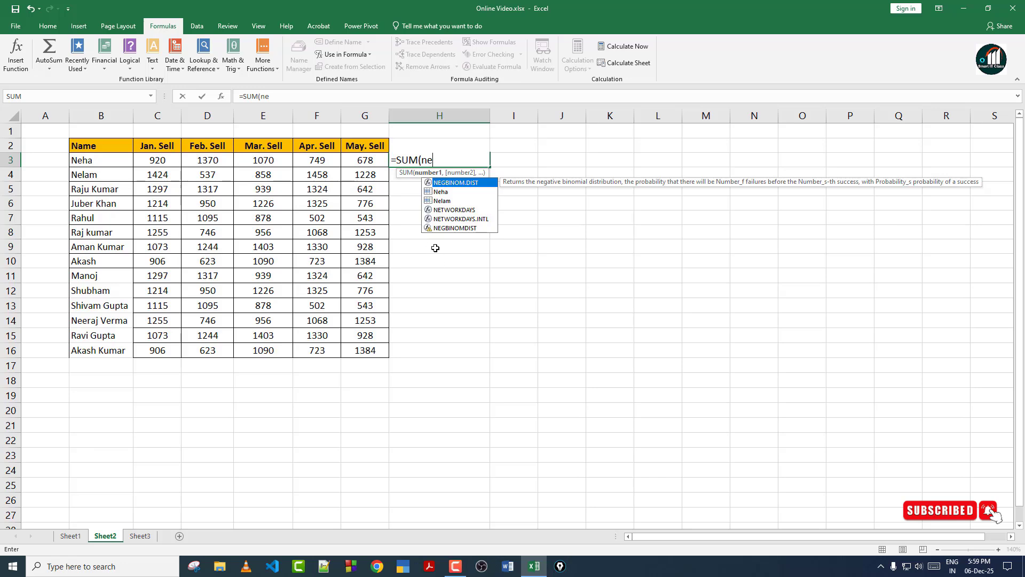
key(Down)
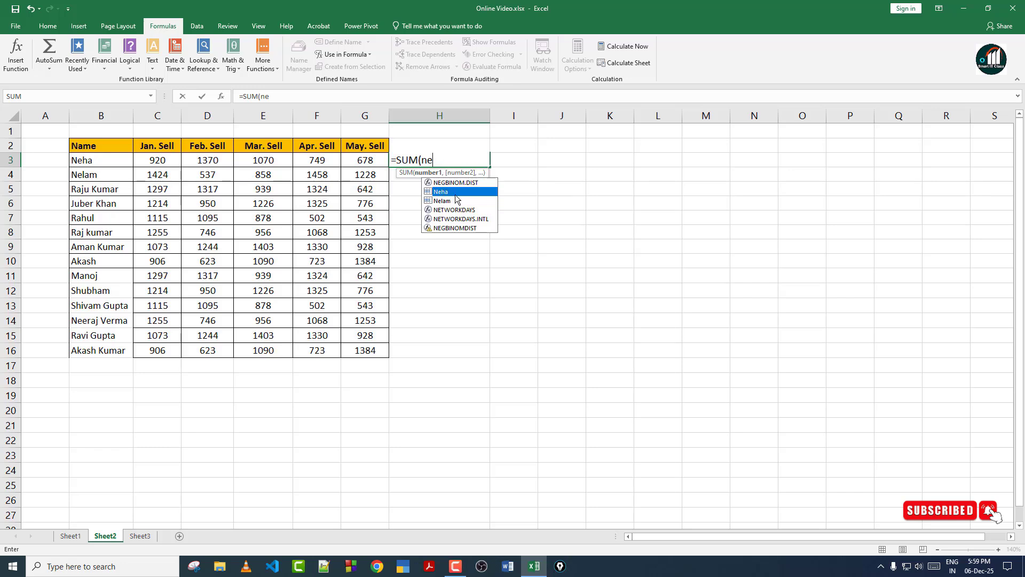
double_click(446, 191)
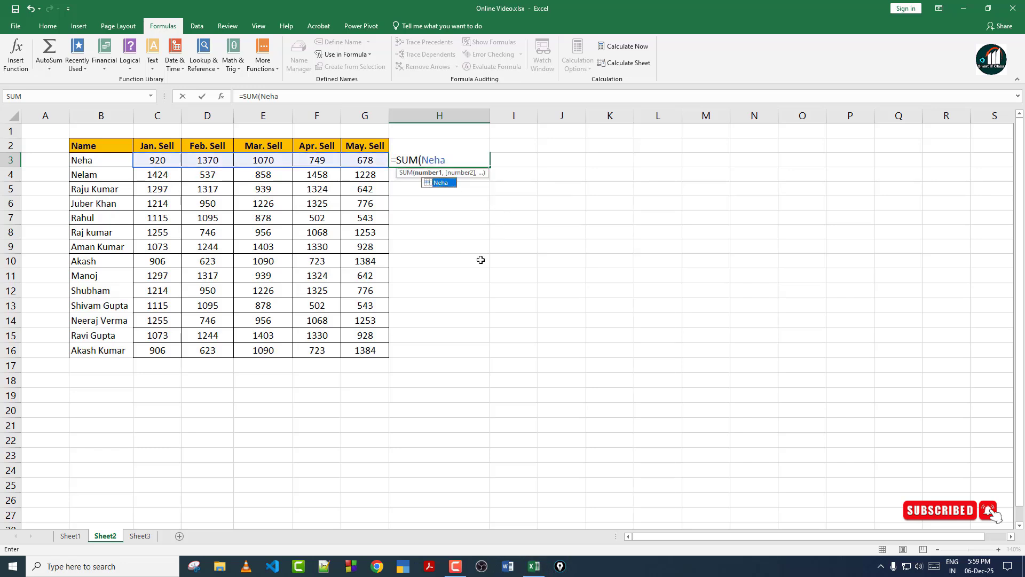
text())
key(Return)
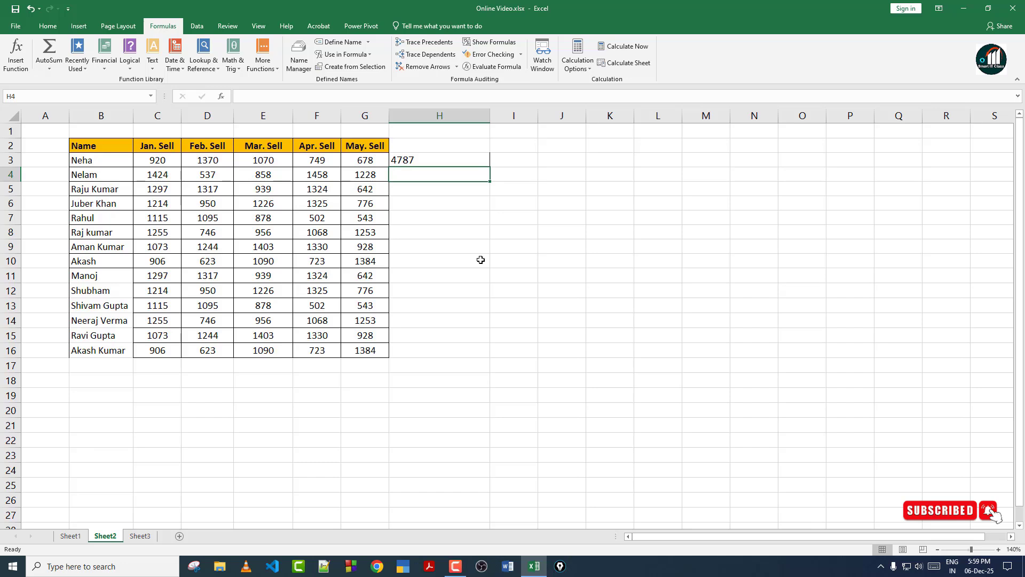
Enter a MAX formula in N10 that finds the first person's highest sale through the name defined for C3:G3.
click(423, 160)
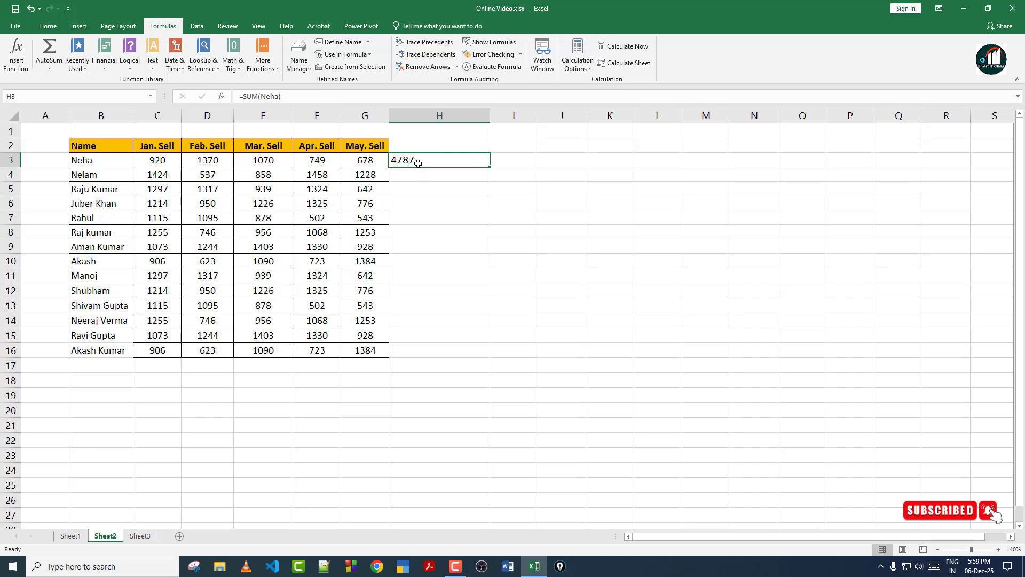
click(753, 263)
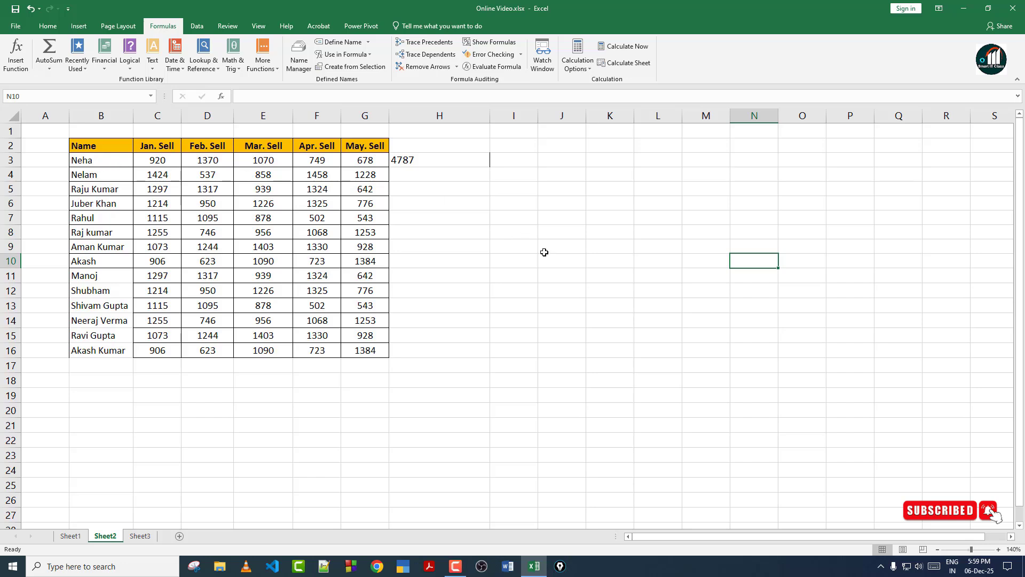
text(=)
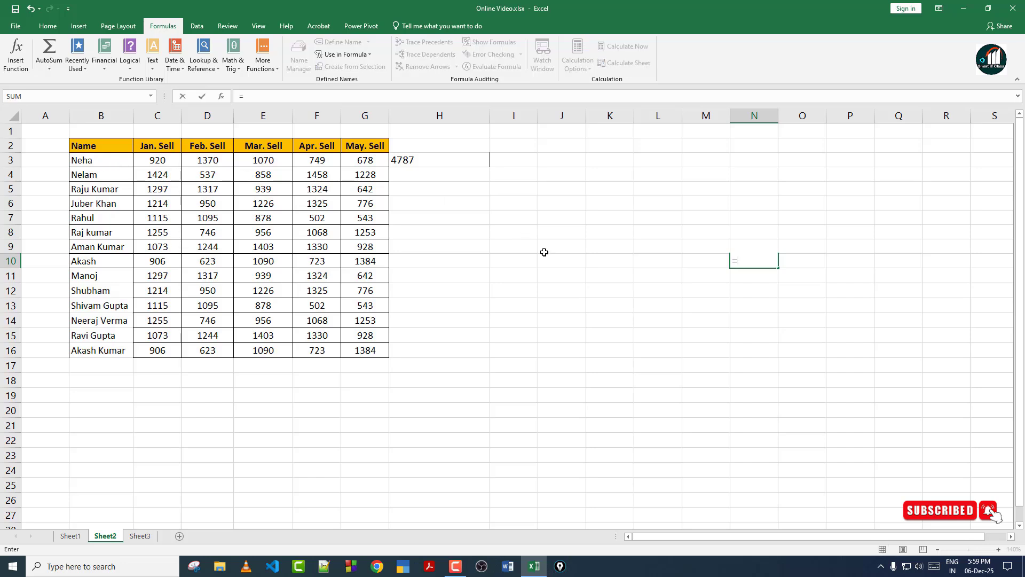
text(MAX()
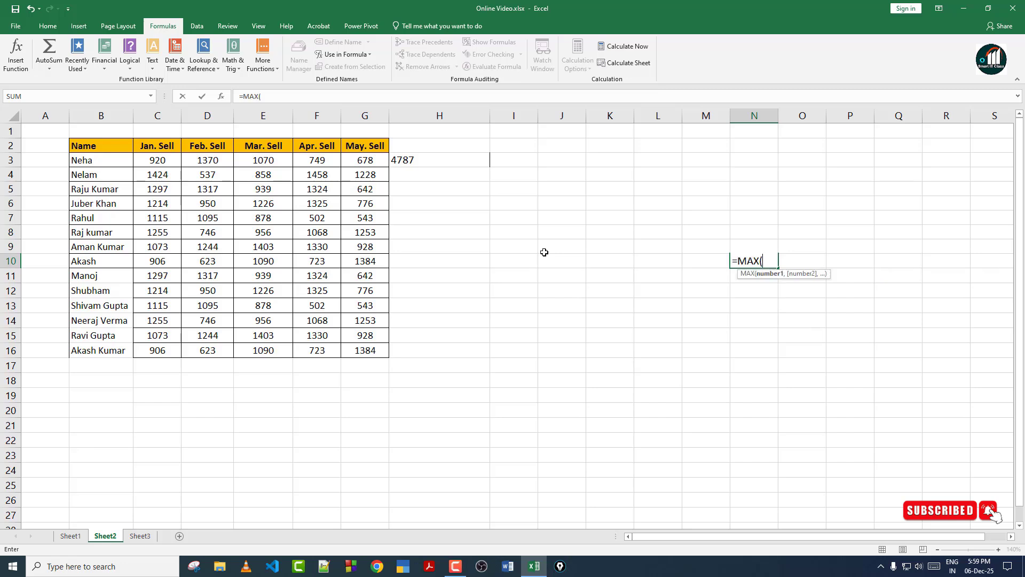
text(neha)
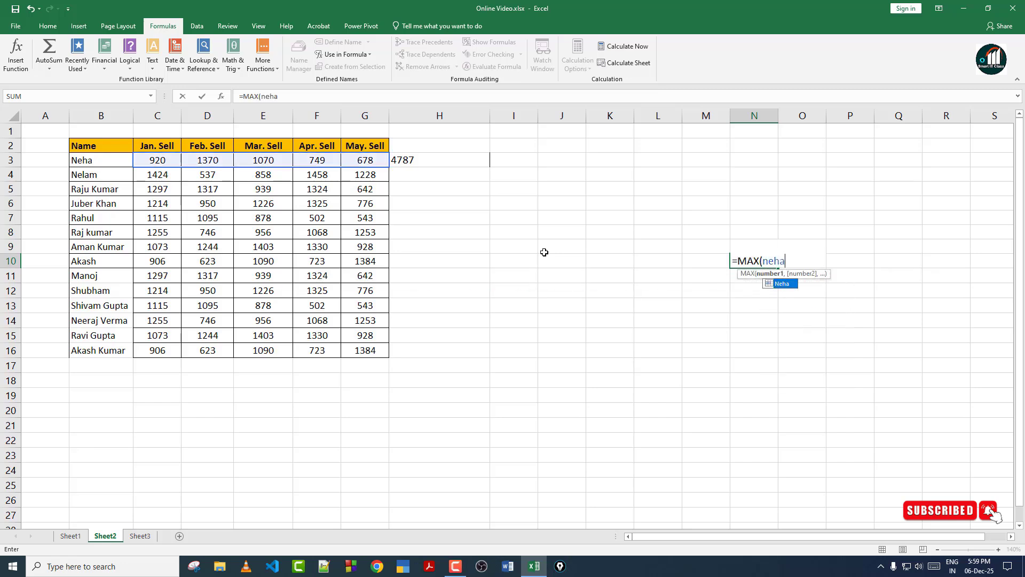
text())
key(Return)
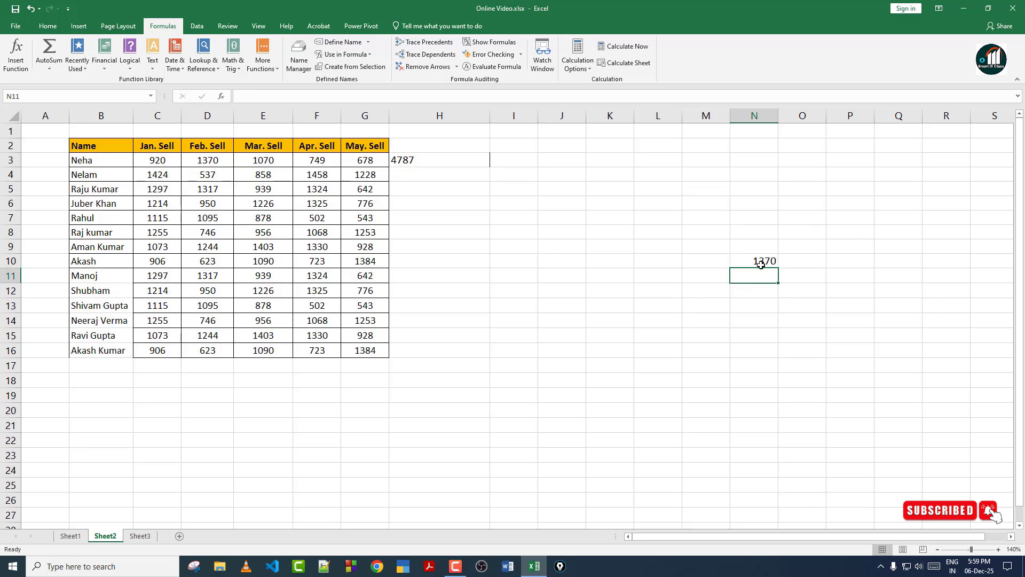
Clear the MAX formula from N10 and the SUM formula from H3.
drag(753, 249, 752, 264)
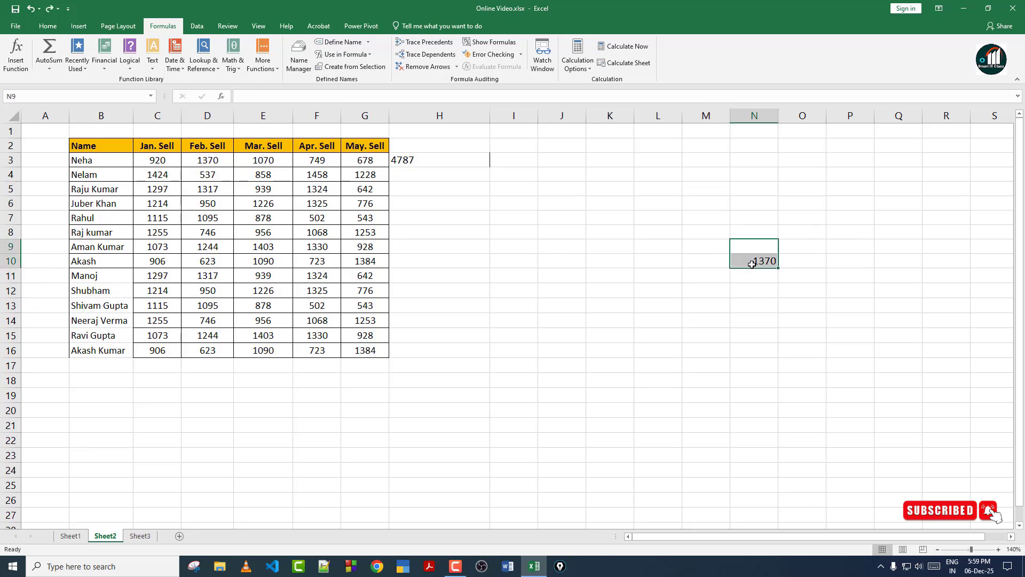
key(Delete)
click(424, 160)
key(Delete)
drag(562, 235, 580, 250)
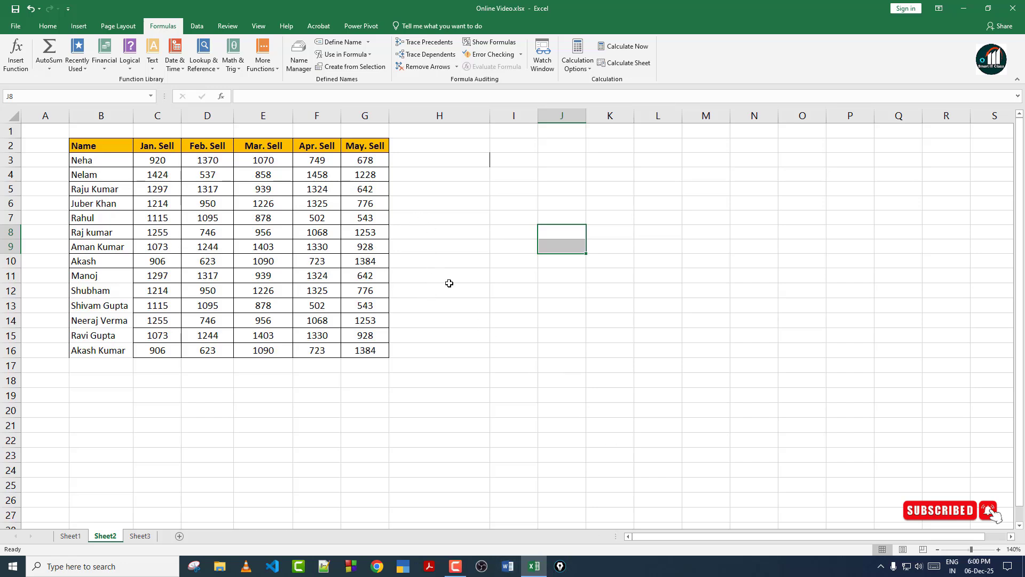
Delete both defined names, for C4:G4 and C3:G3, in the Name Manager and close it.
click(298, 58)
click(575, 175)
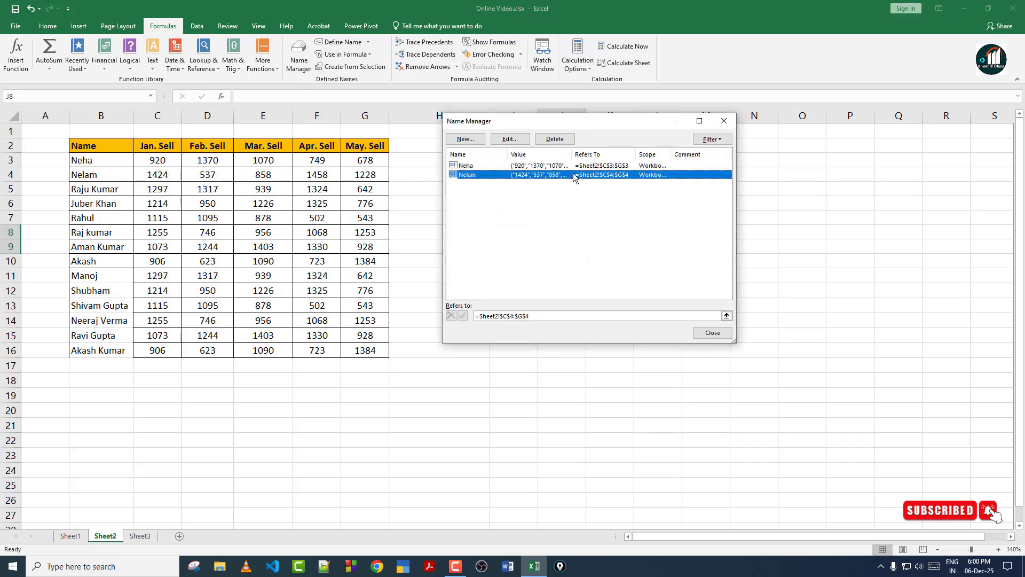
click(555, 139)
click(495, 314)
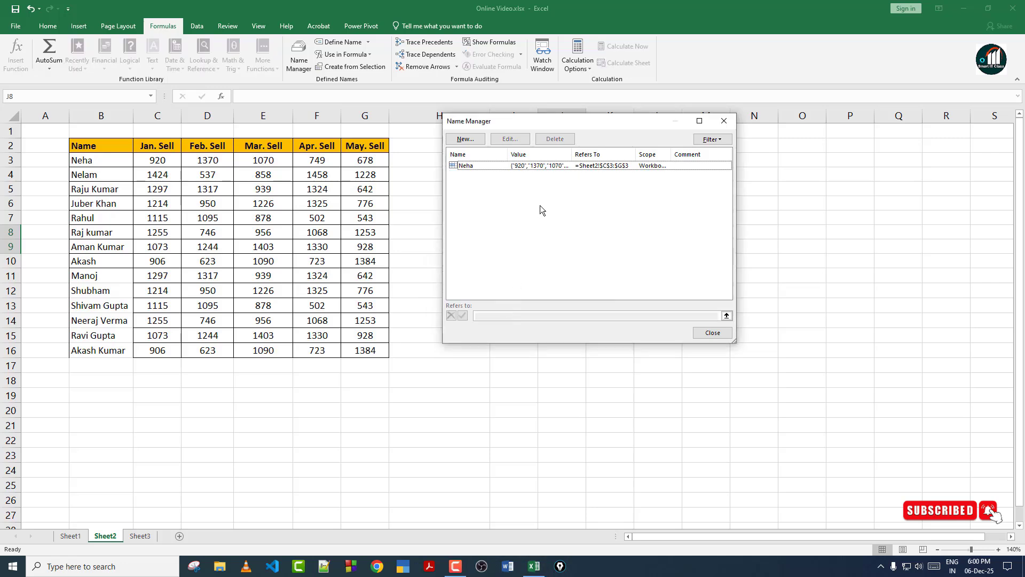
click(547, 166)
click(555, 139)
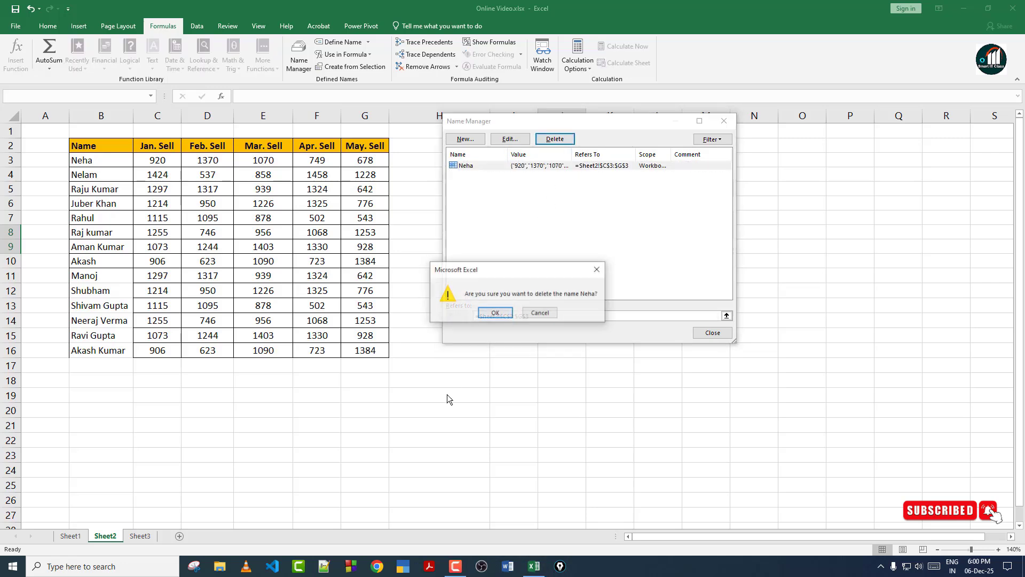
click(491, 314)
click(713, 333)
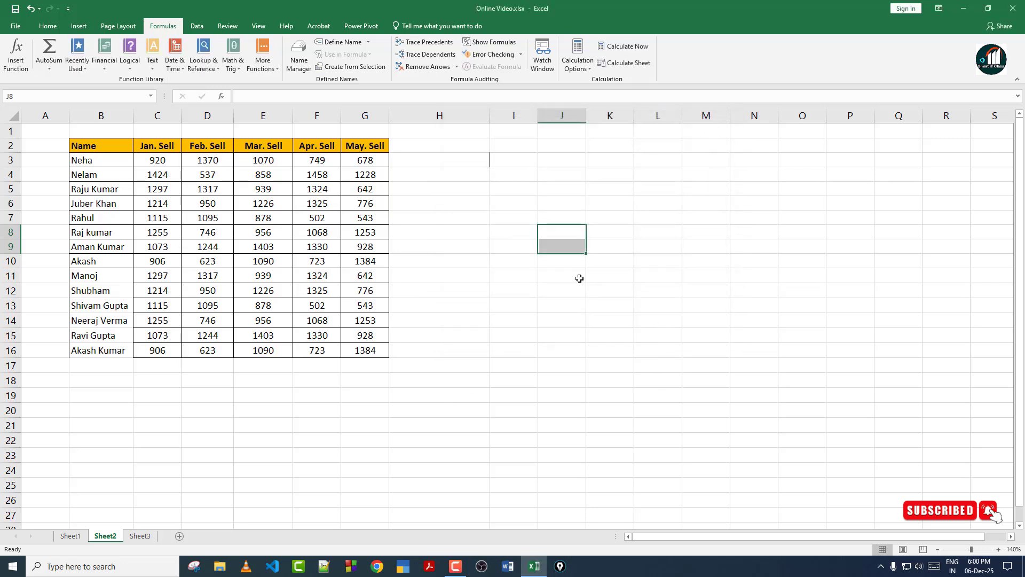
Define workbook-scope names for the first two people's rows, B3:G3 and B4:G4, using the names suggested from column B.
click(461, 164)
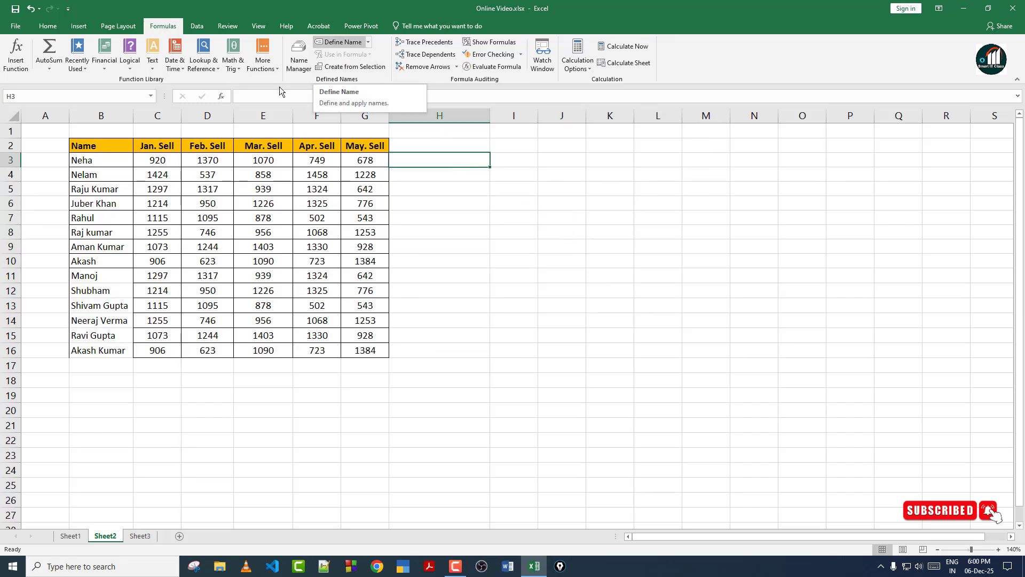
drag(104, 160, 368, 160)
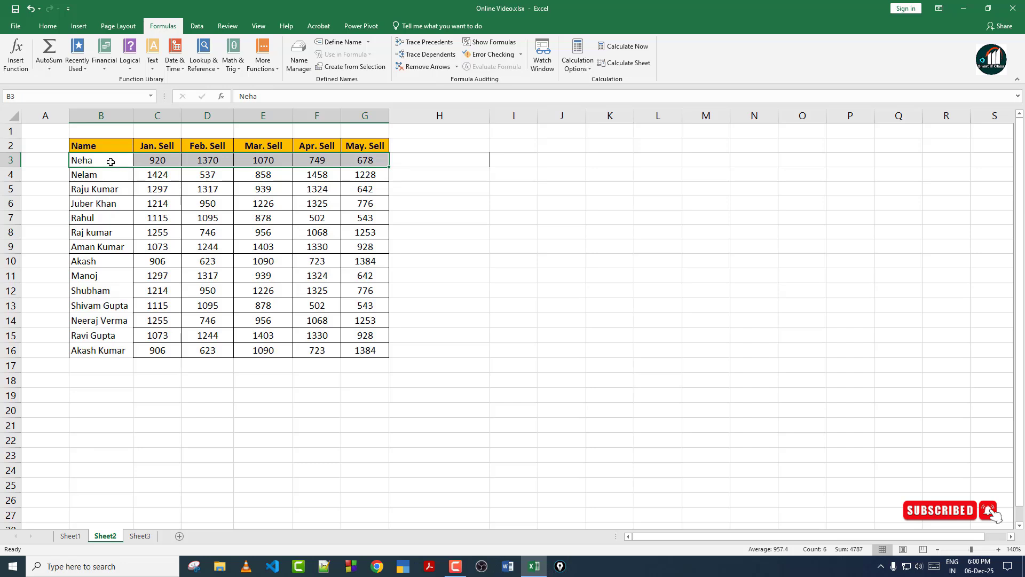
click(342, 42)
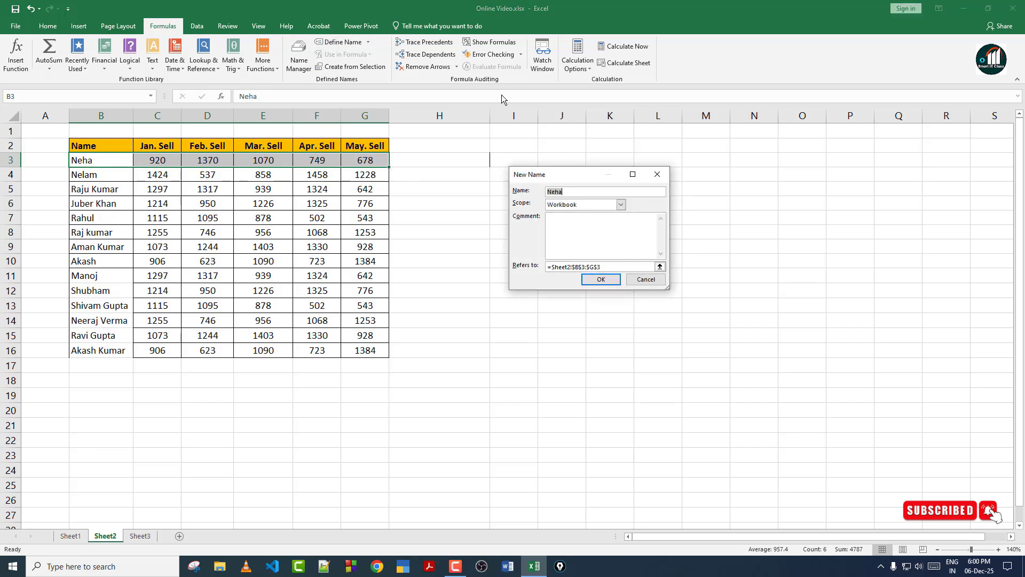
click(598, 279)
drag(101, 176, 352, 176)
click(341, 43)
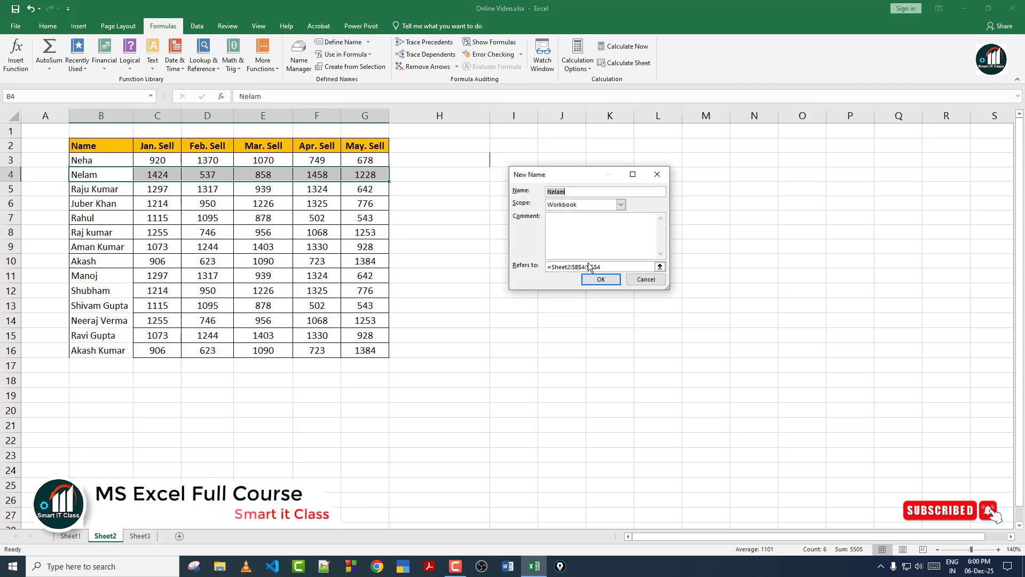
key(Return)
Define a workbook-scope name for the third person's row, B5:G5, and check the defined names in the Name Manager.
drag(98, 190, 363, 191)
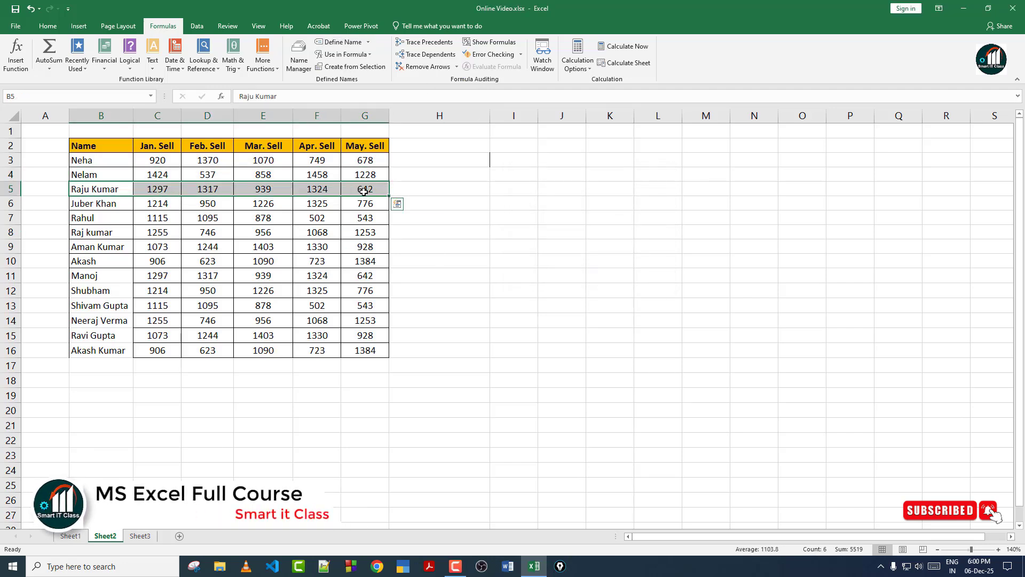
click(342, 42)
click(600, 279)
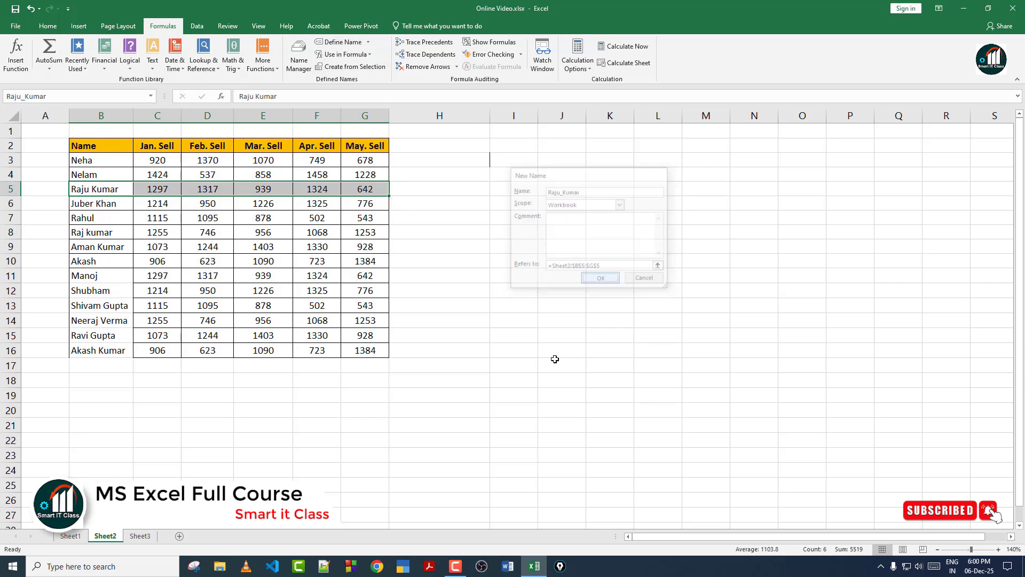
click(442, 219)
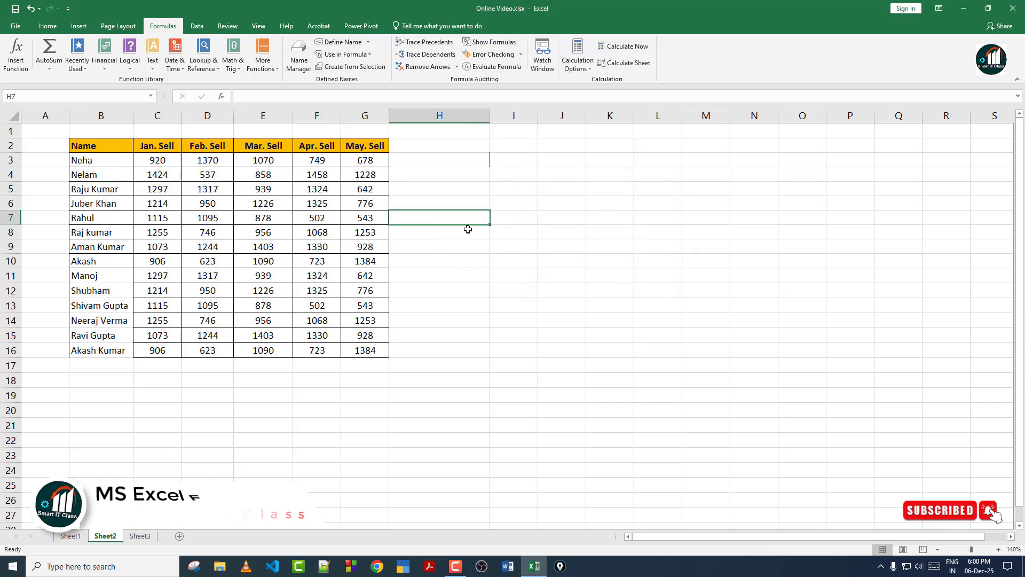
click(299, 66)
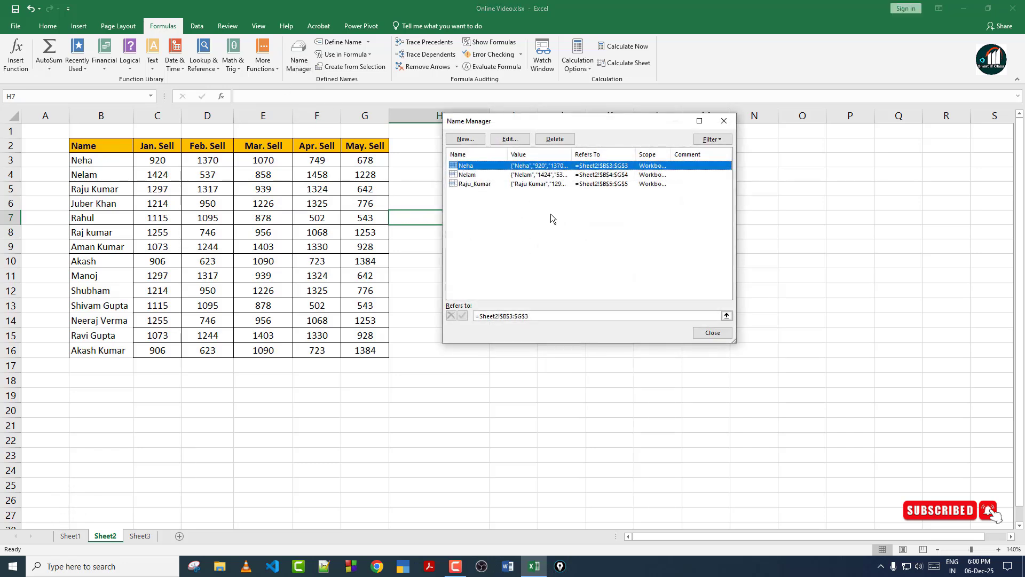
click(723, 121)
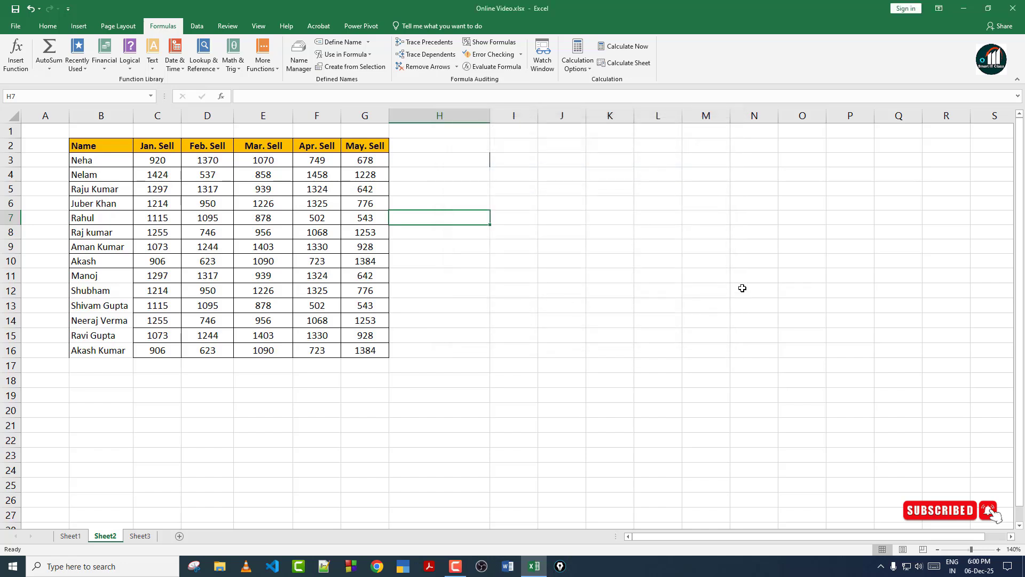
Enter a MAX formula in M8 that uses the name defined for the third person's row, B5:G5.
click(714, 231)
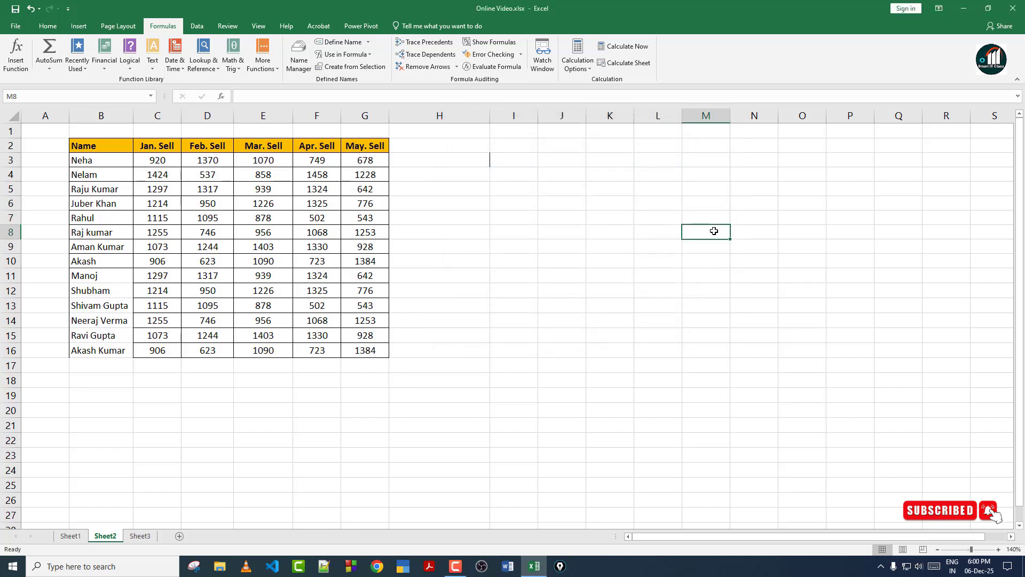
text(=)
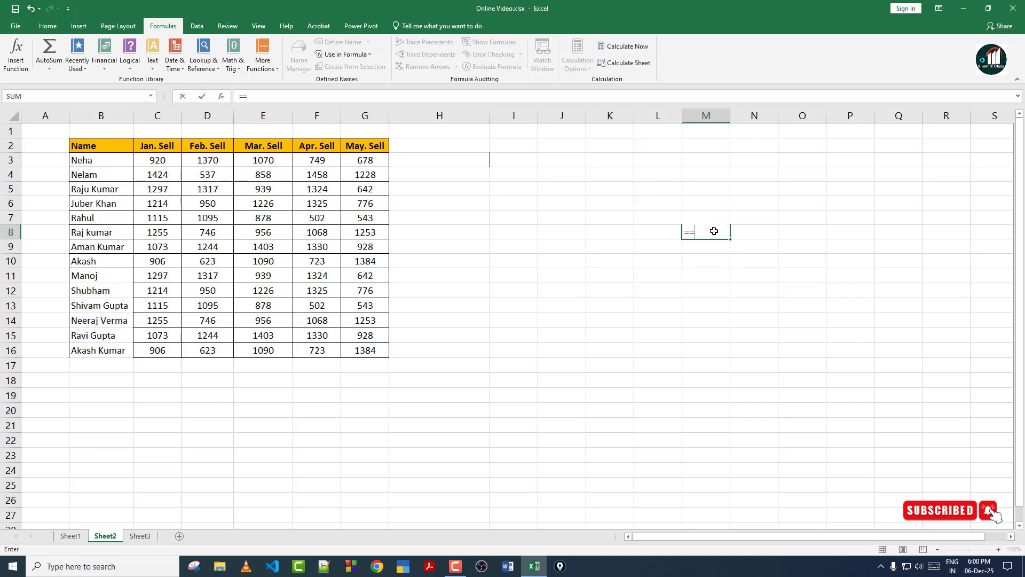
text(max)
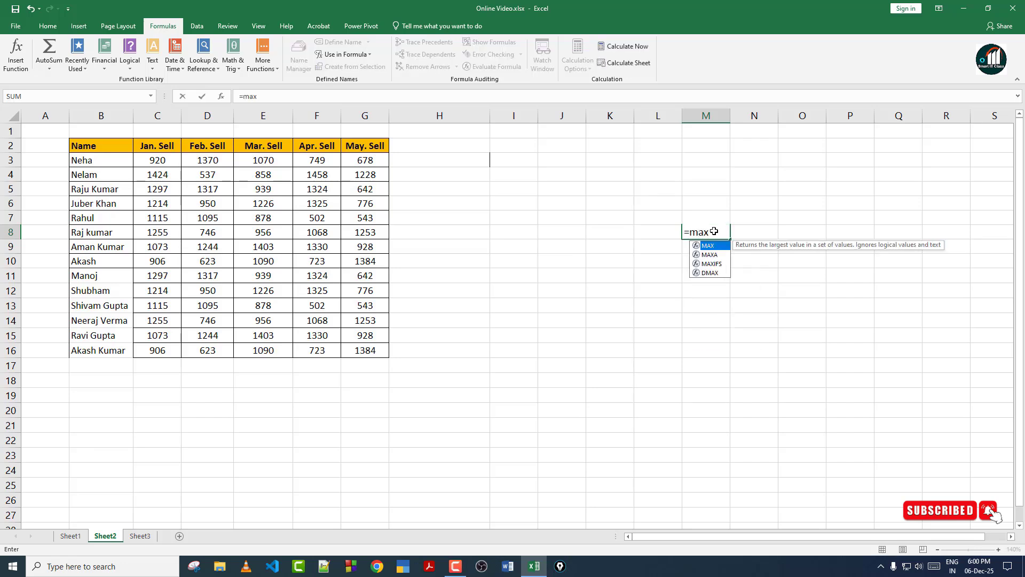
key(Tab)
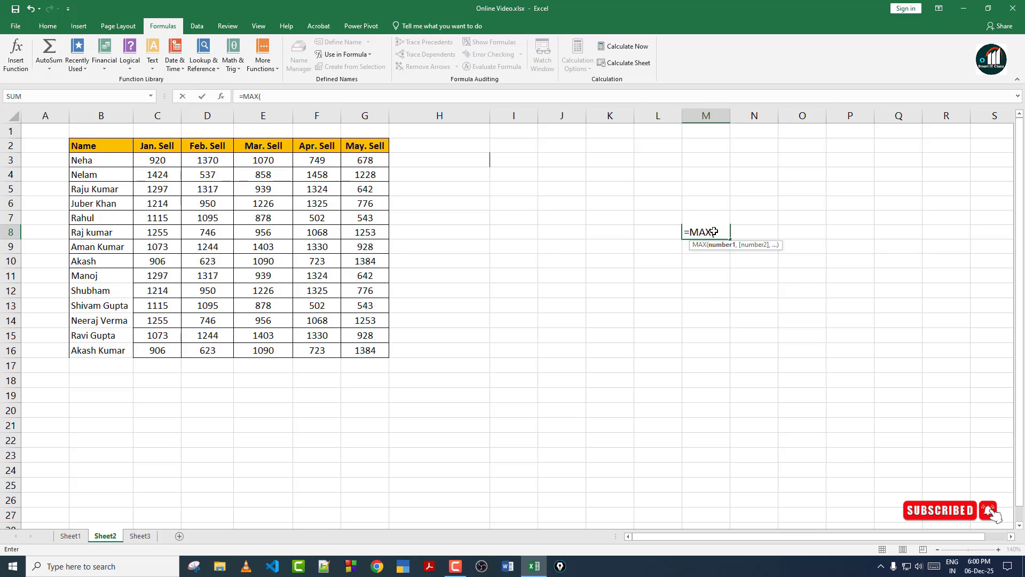
text(ra)
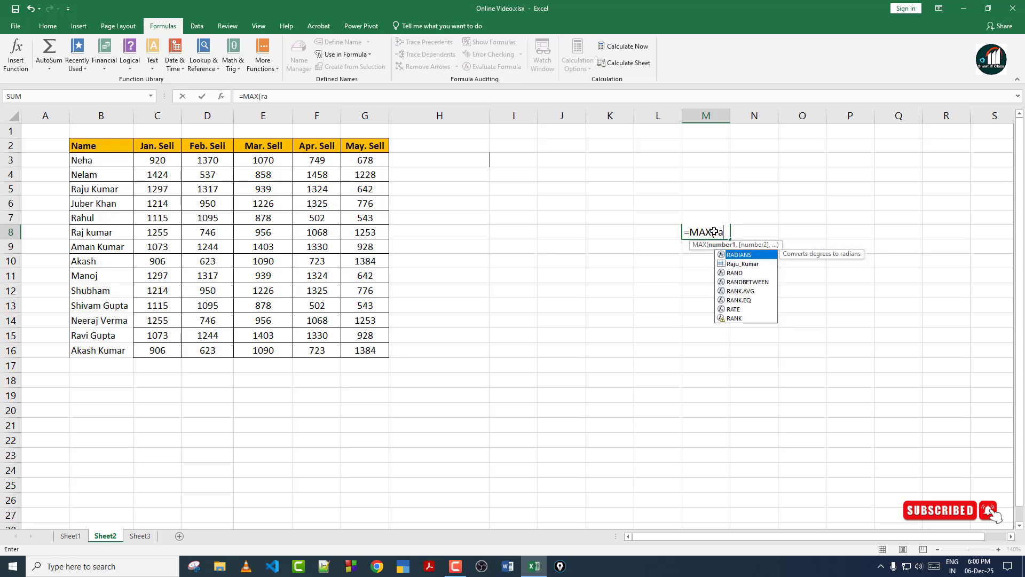
key(Down)
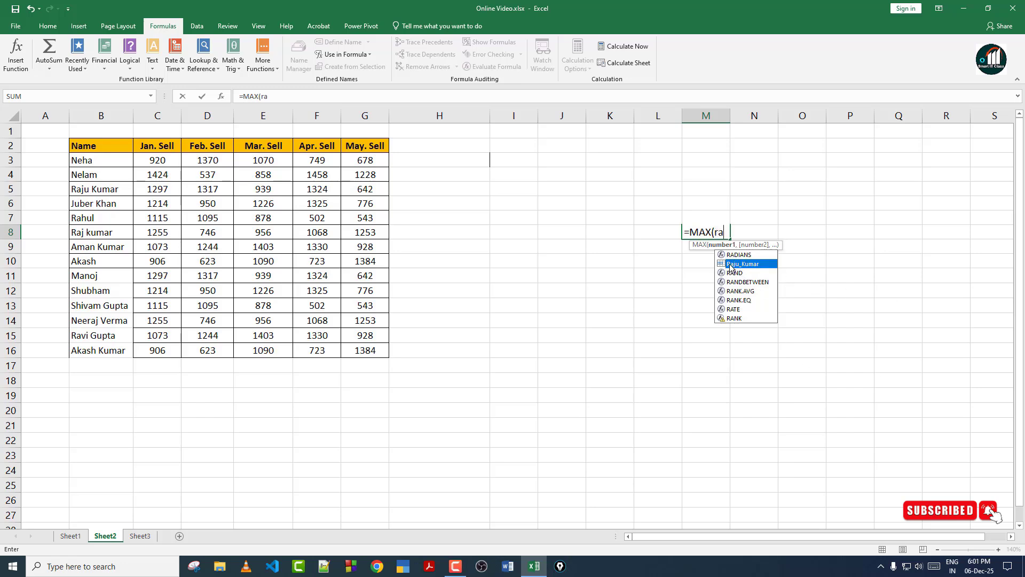
key(Tab)
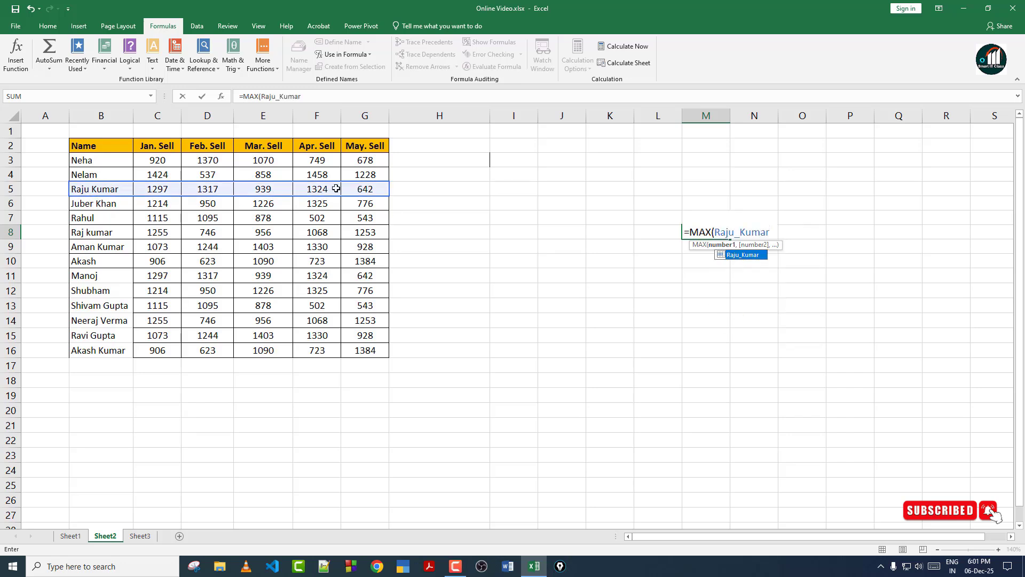
key(Return)
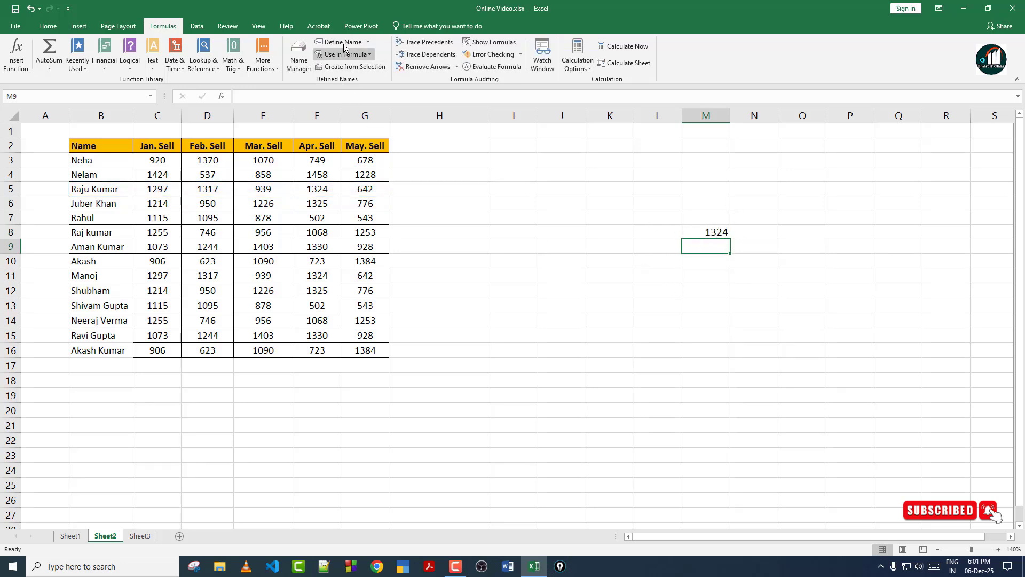
Clear the MAX formula from M5:M9 and check the defined names' ranges in the Name Manager.
drag(716, 187, 716, 247)
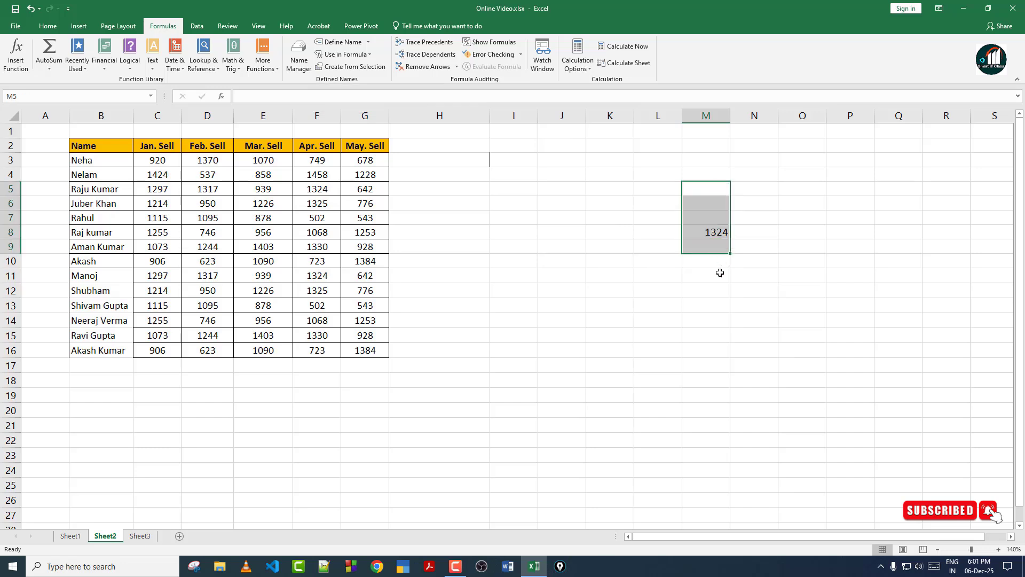
click(298, 59)
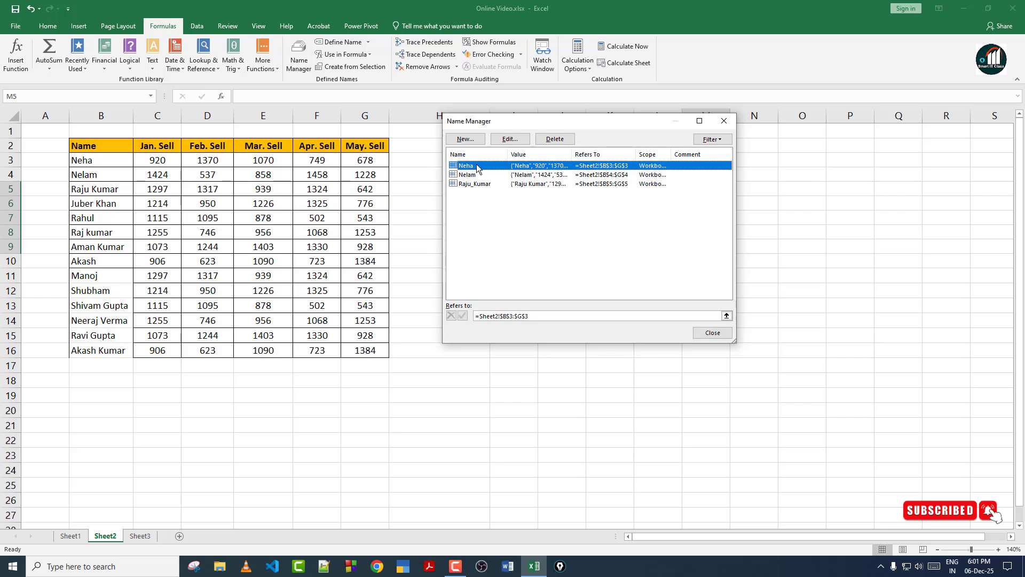
click(724, 121)
Add a column headed june in H2, with 5623 in H3 and 2512 in H4.
click(410, 150)
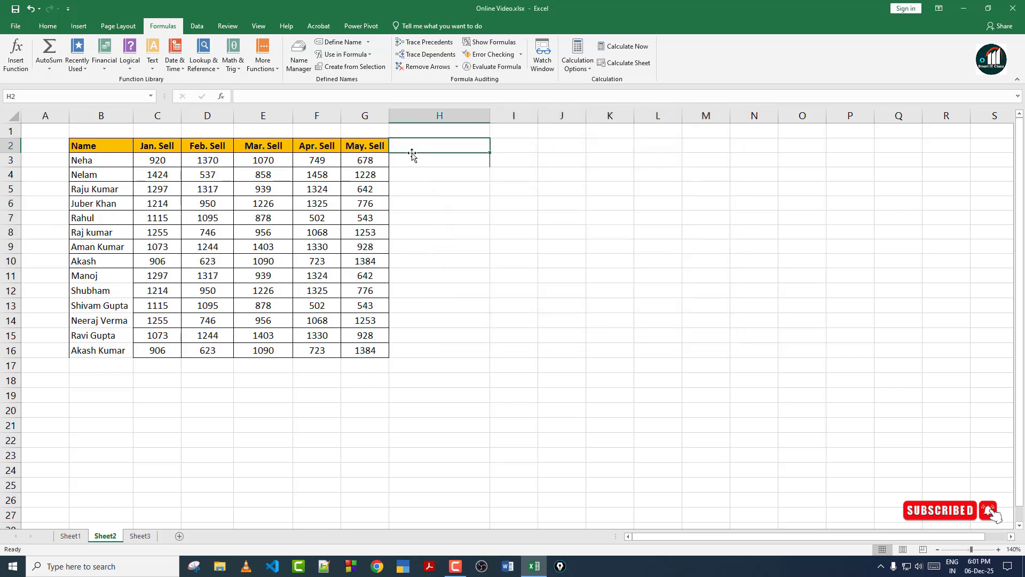
text(june)
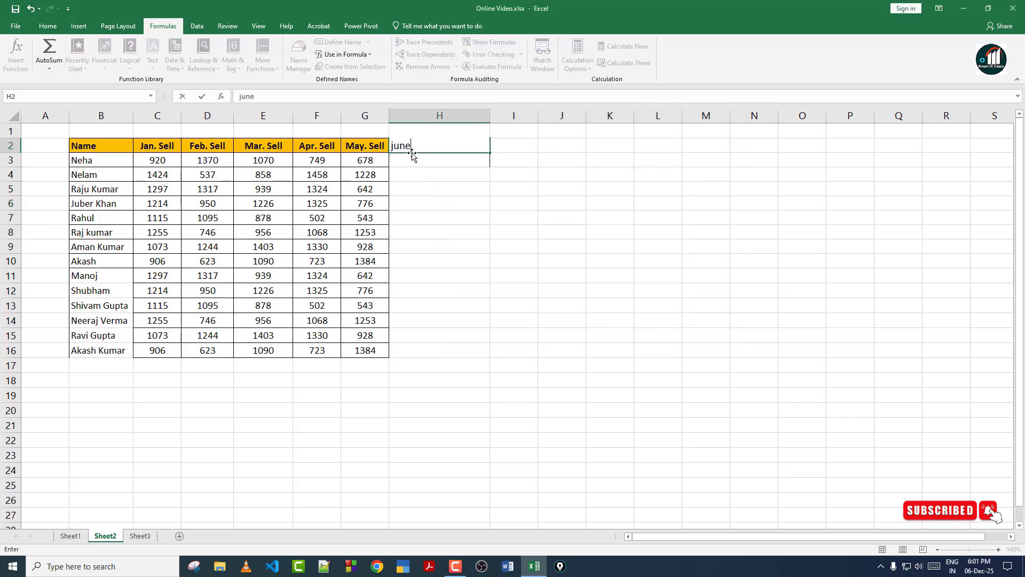
key(Return)
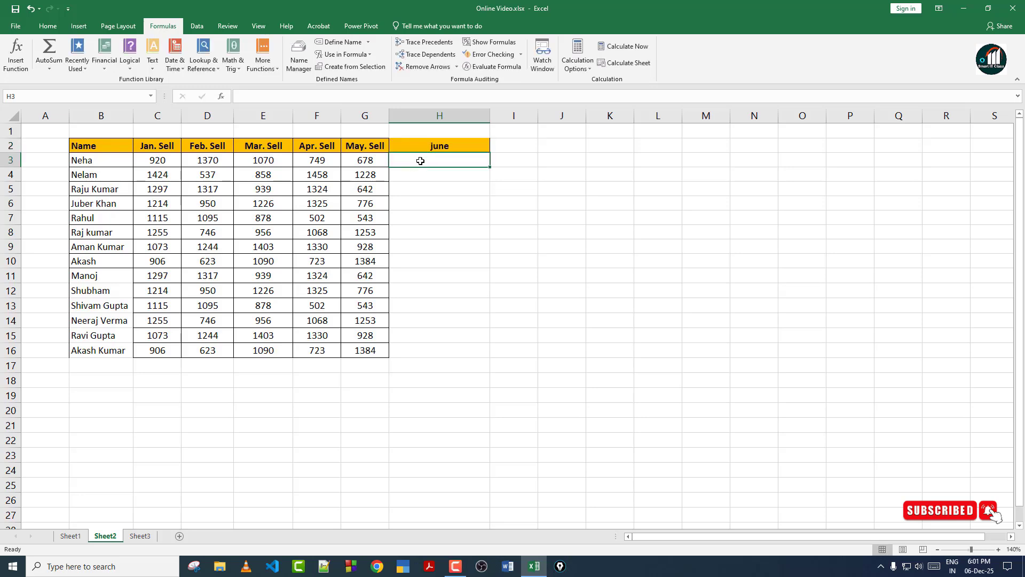
text(5923)
key(Return)
text(2)
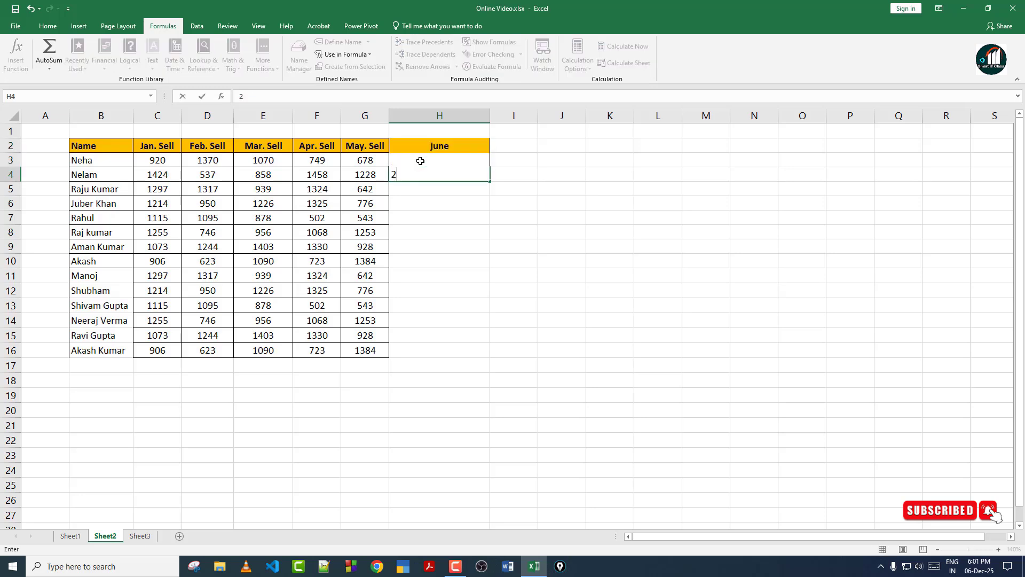
text(512)
key(Return)
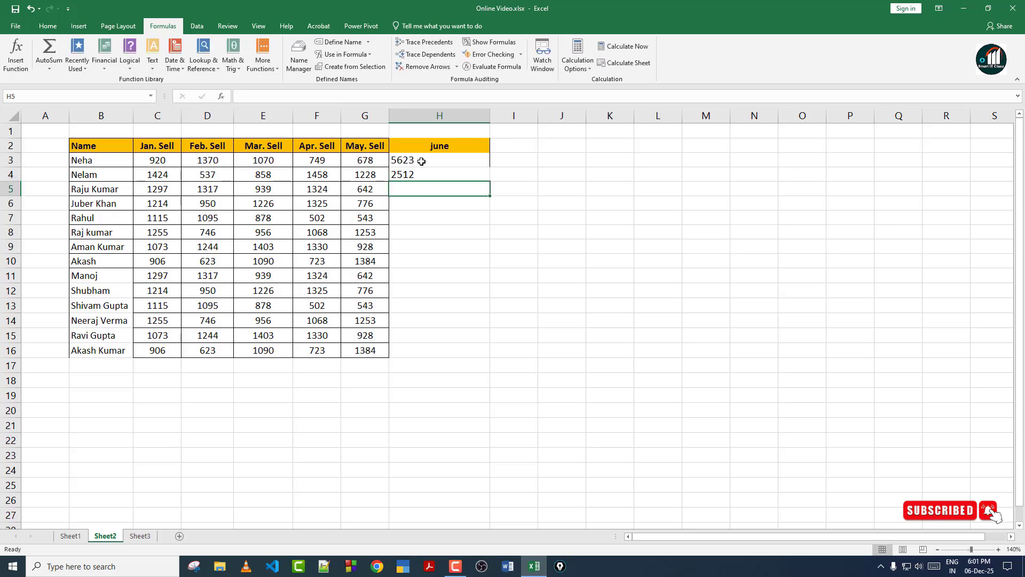
Extend the name defined for the first person's row to refer to B3:H3 on Sheet2.
click(420, 161)
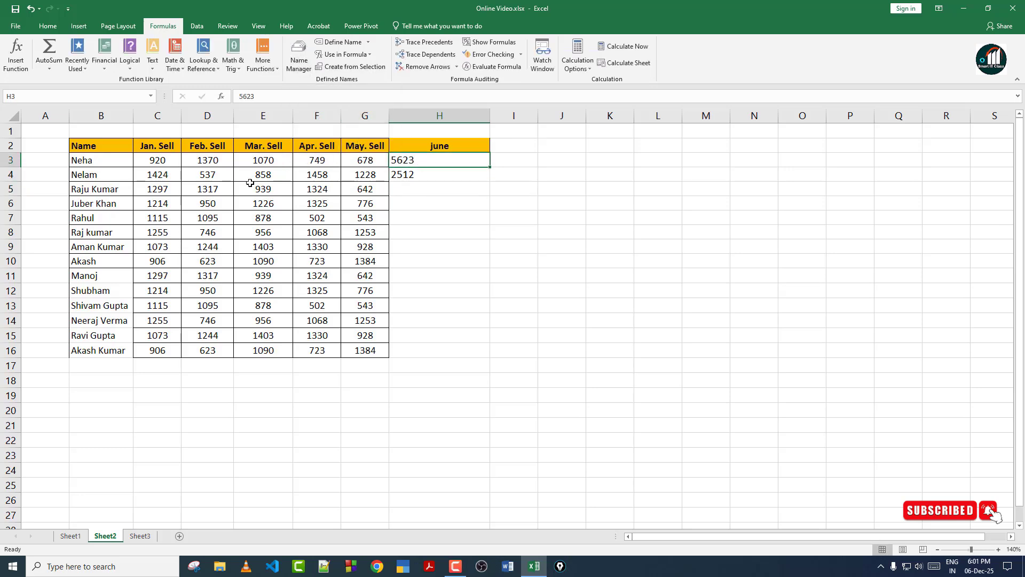
click(88, 159)
drag(88, 159, 367, 160)
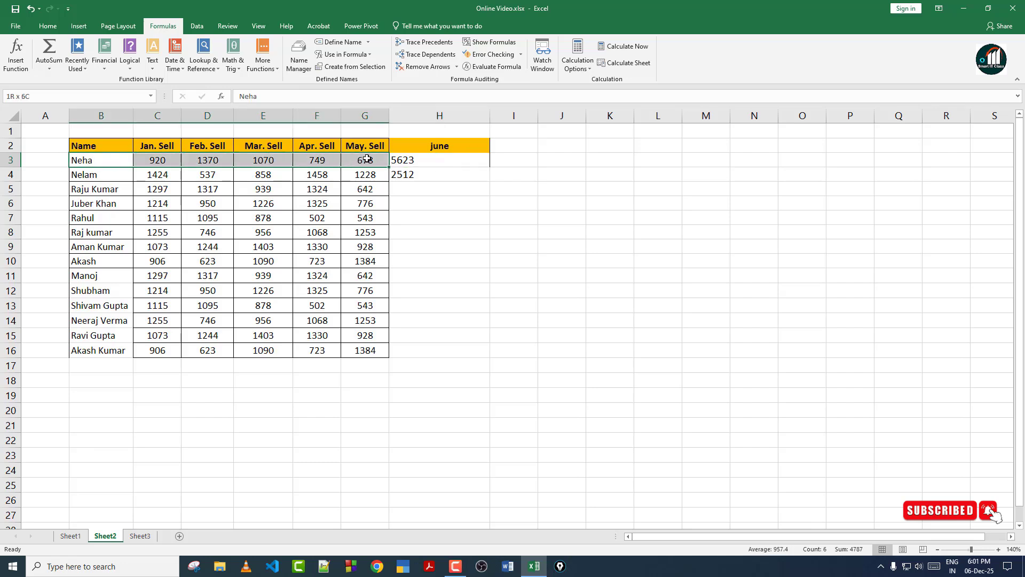
click(435, 159)
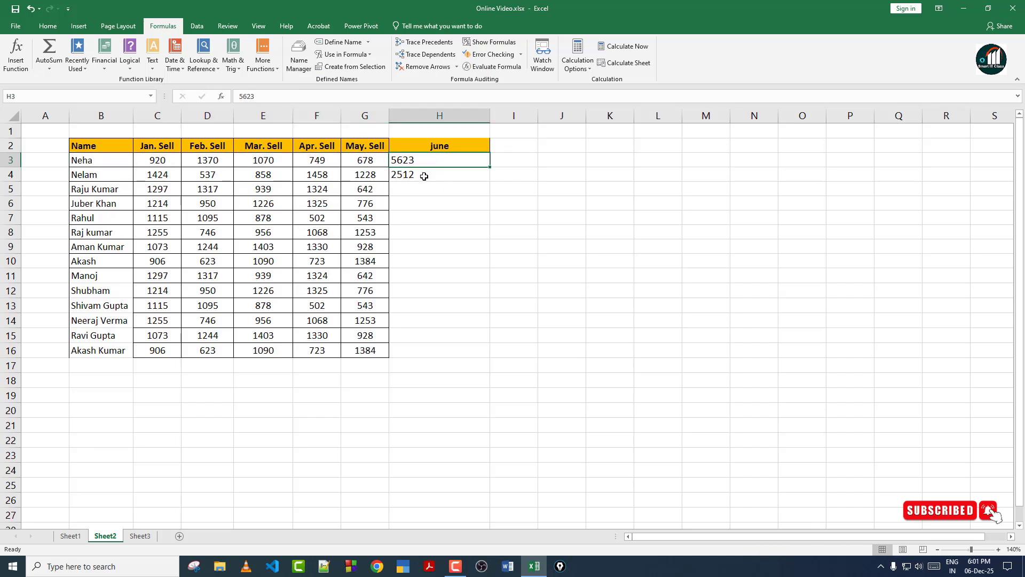
click(297, 56)
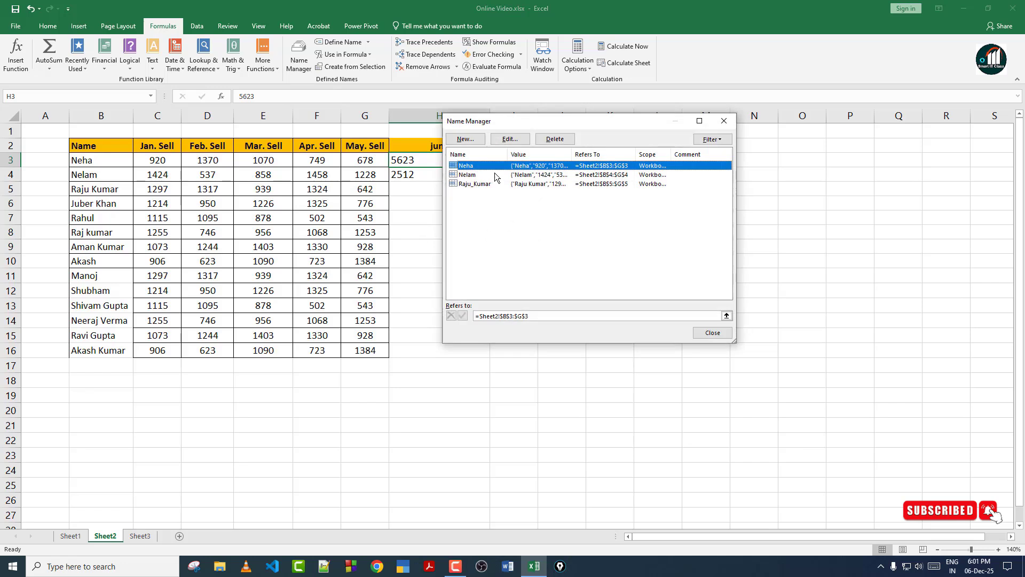
click(511, 139)
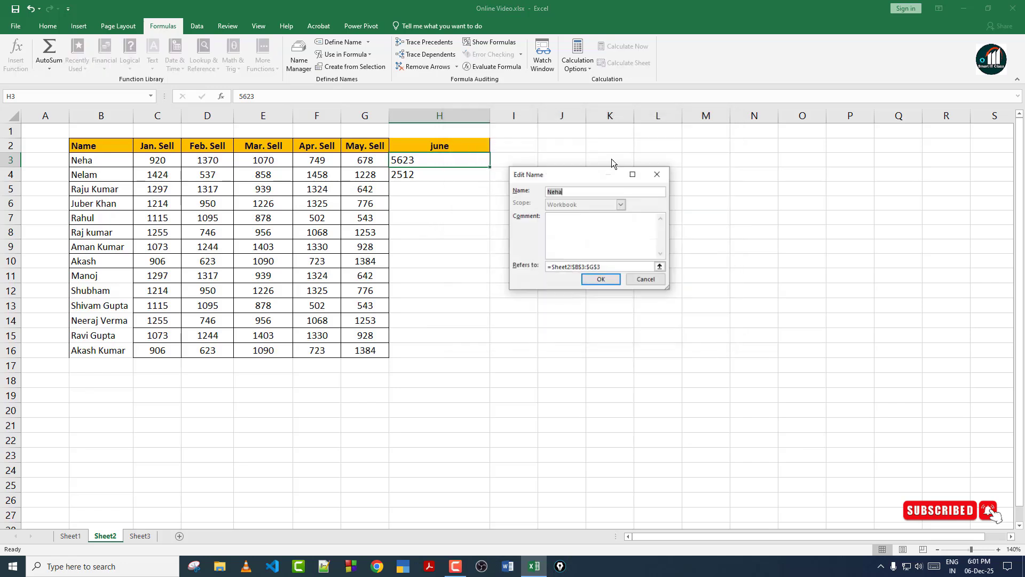
click(610, 266)
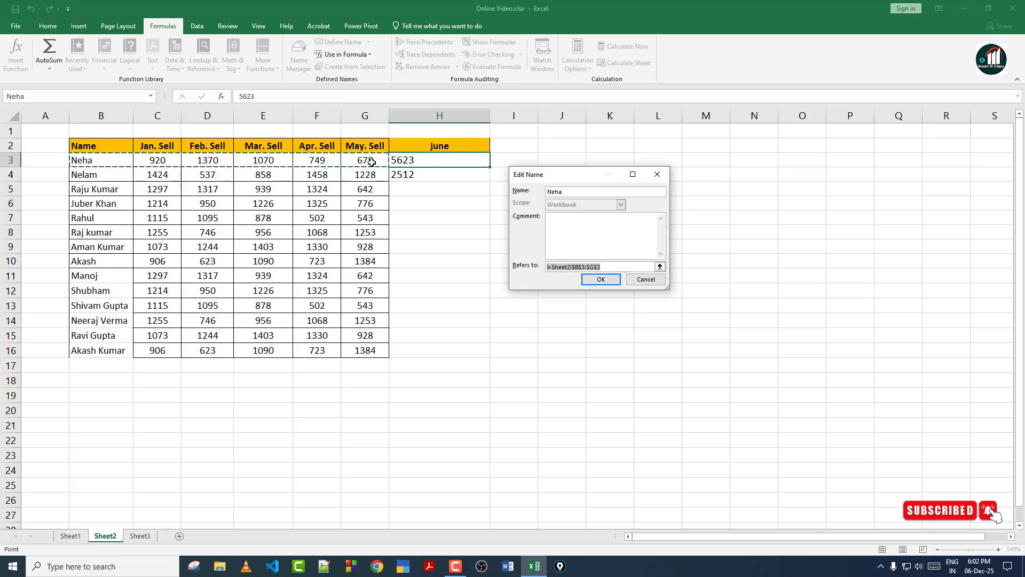
drag(123, 163, 407, 159)
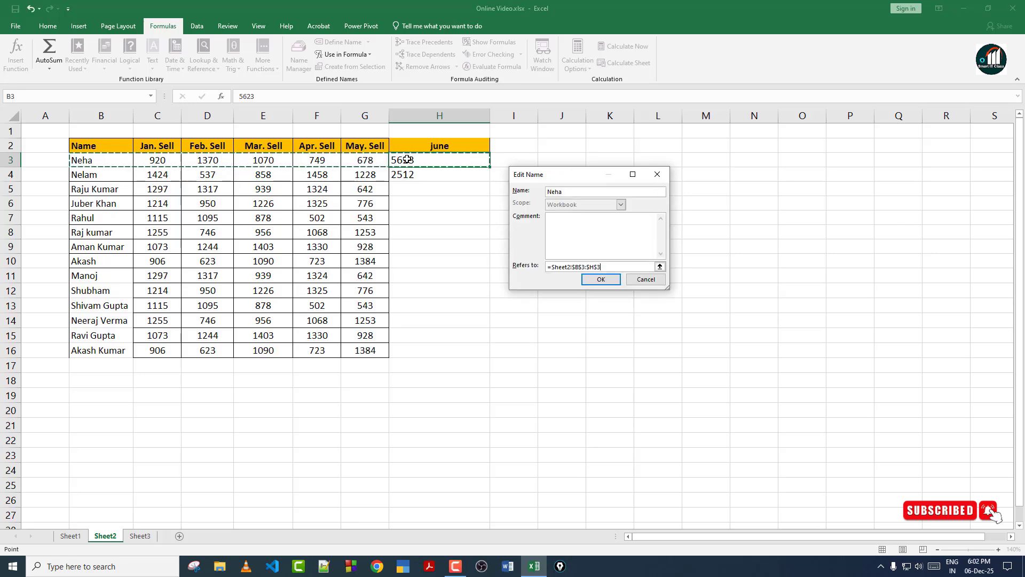
click(598, 279)
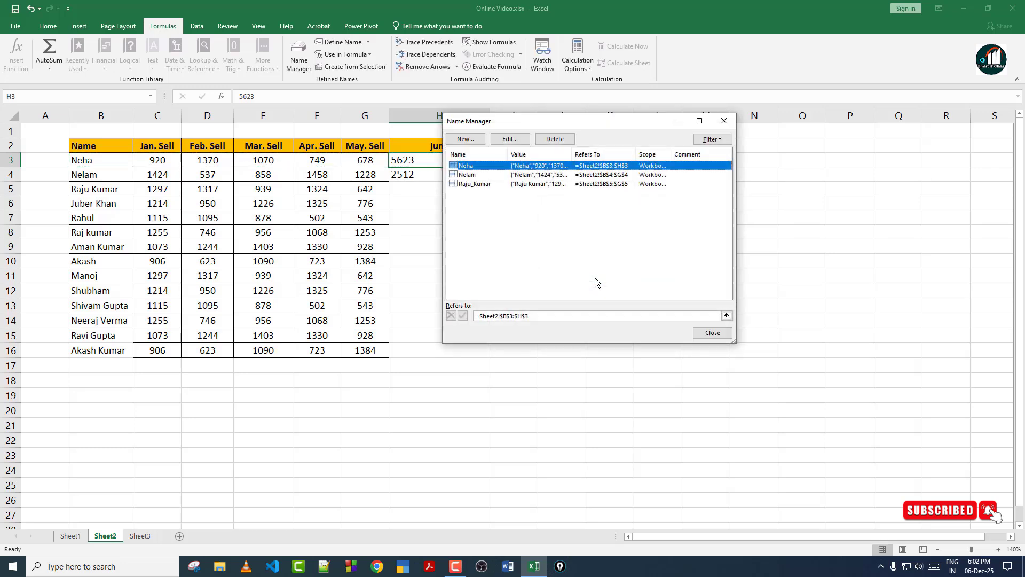
Extend the name defined for the second person's row to refer to B4:H4, and close the Name Manager.
click(493, 176)
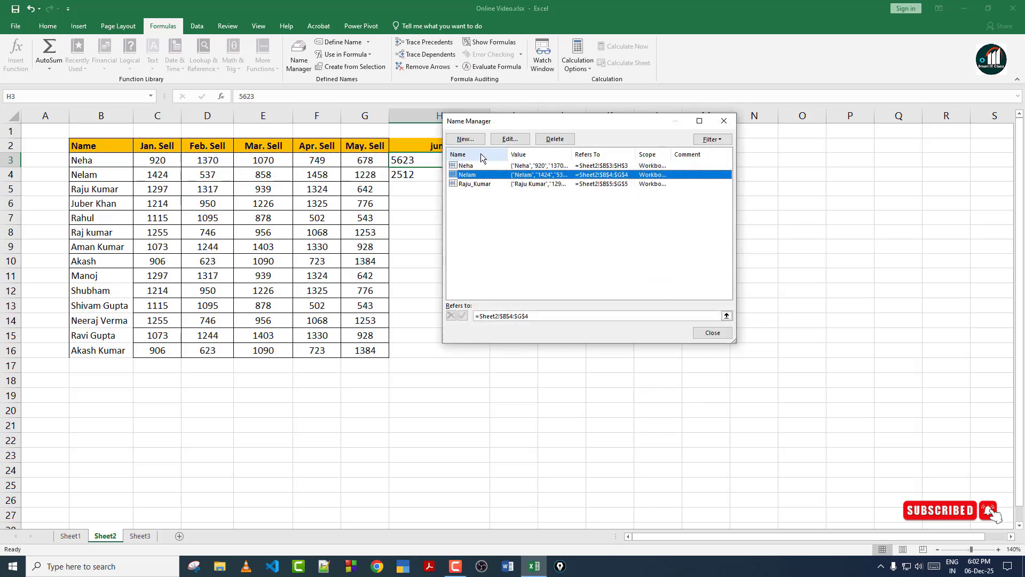
click(509, 138)
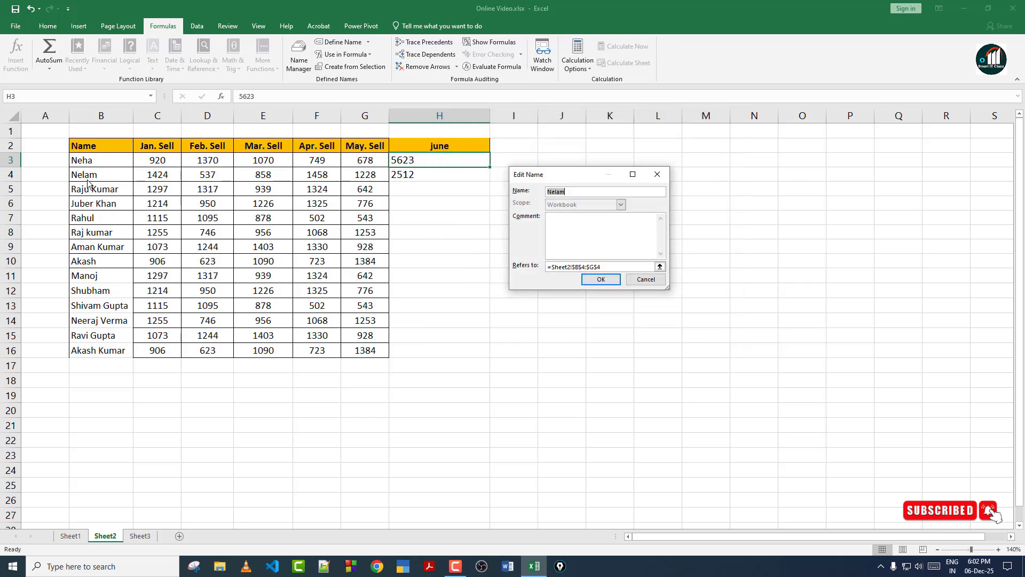
click(612, 265)
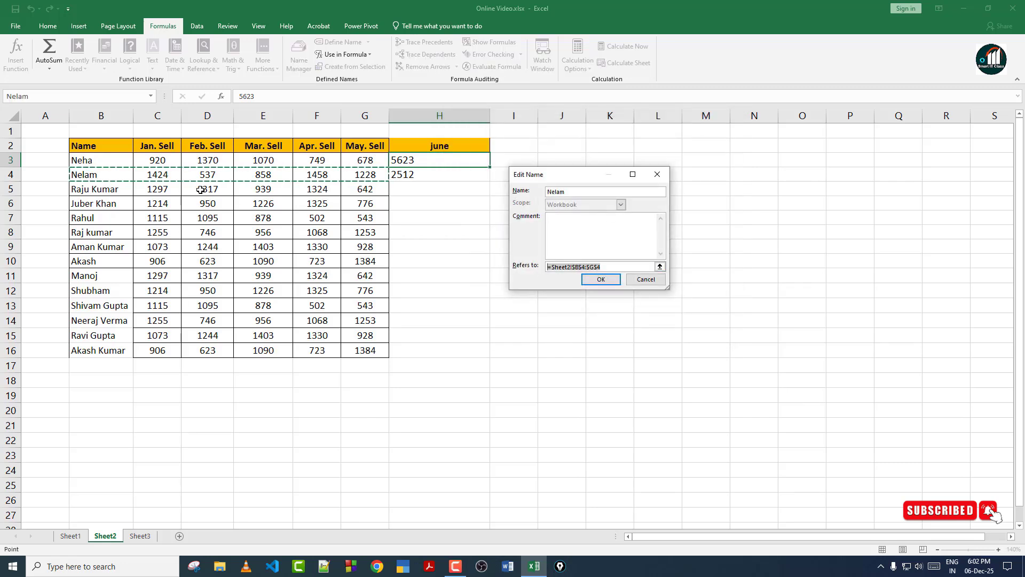
drag(95, 176, 422, 174)
click(600, 341)
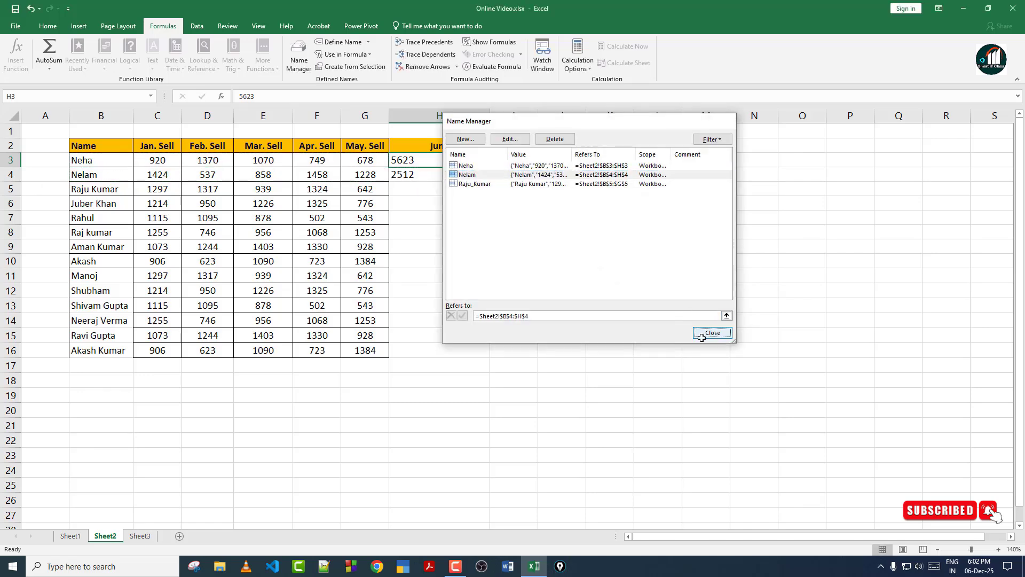
click(710, 332)
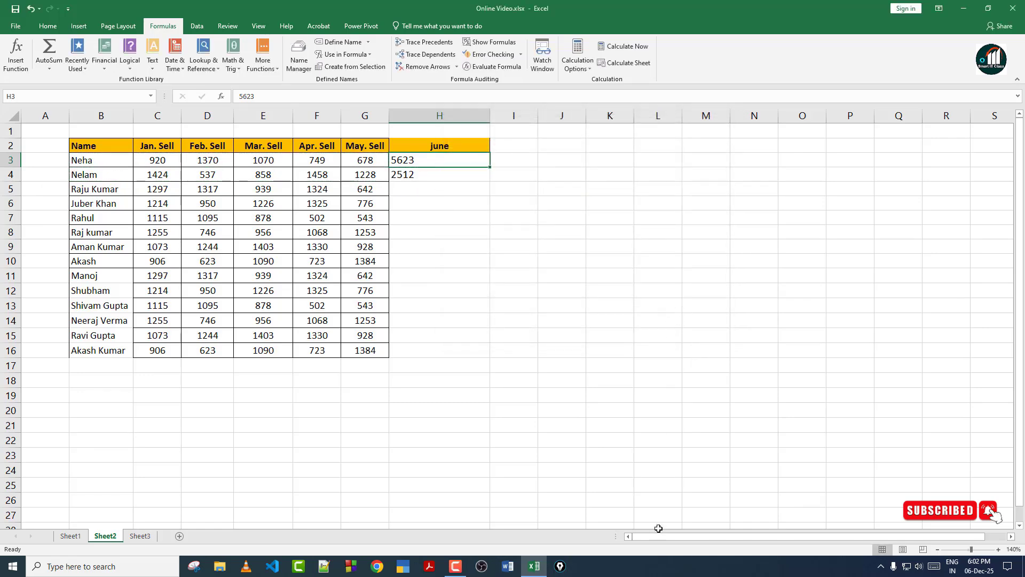
Delete all three defined names from the workbook in the Name Manager.
click(300, 63)
drag(507, 162, 505, 161)
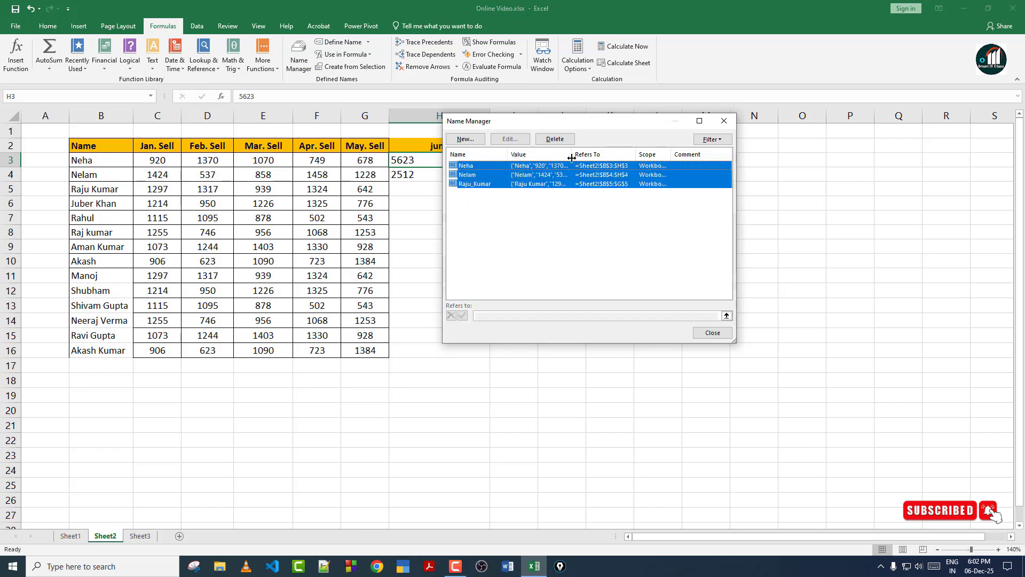
click(554, 139)
click(536, 312)
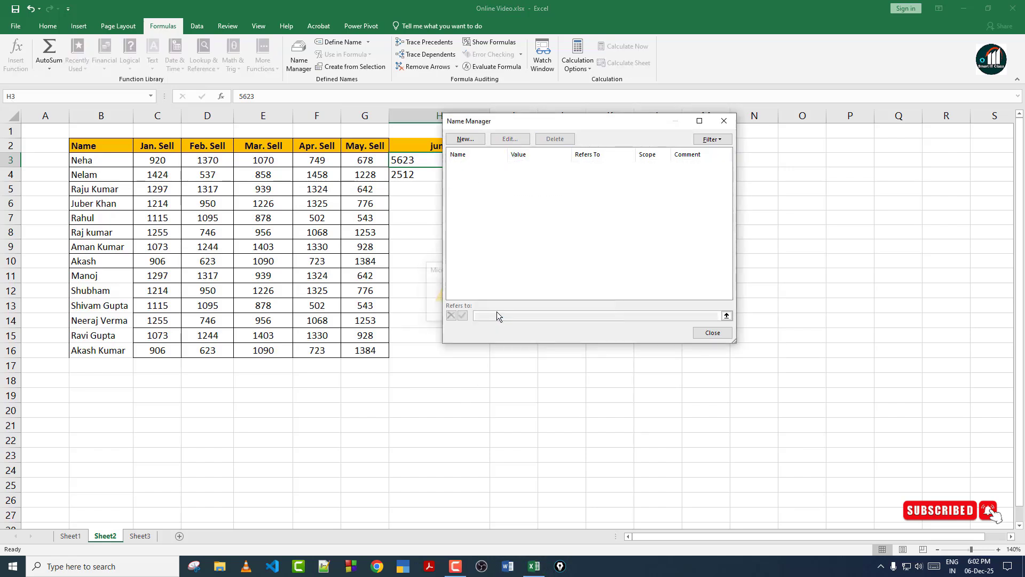
click(713, 333)
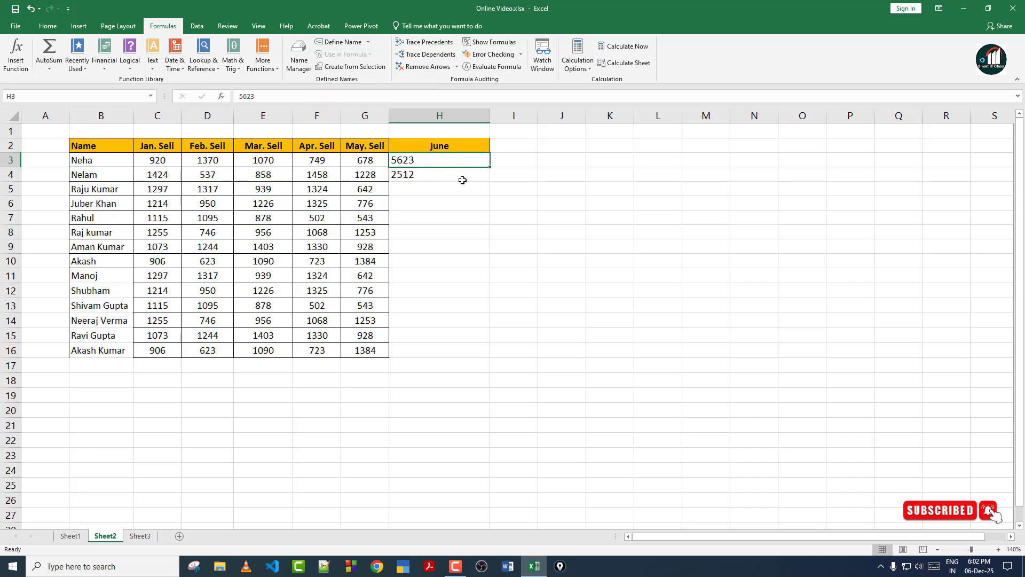
Clear both the contents and formatting of the june column cells H2:H7.
drag(427, 149, 434, 212)
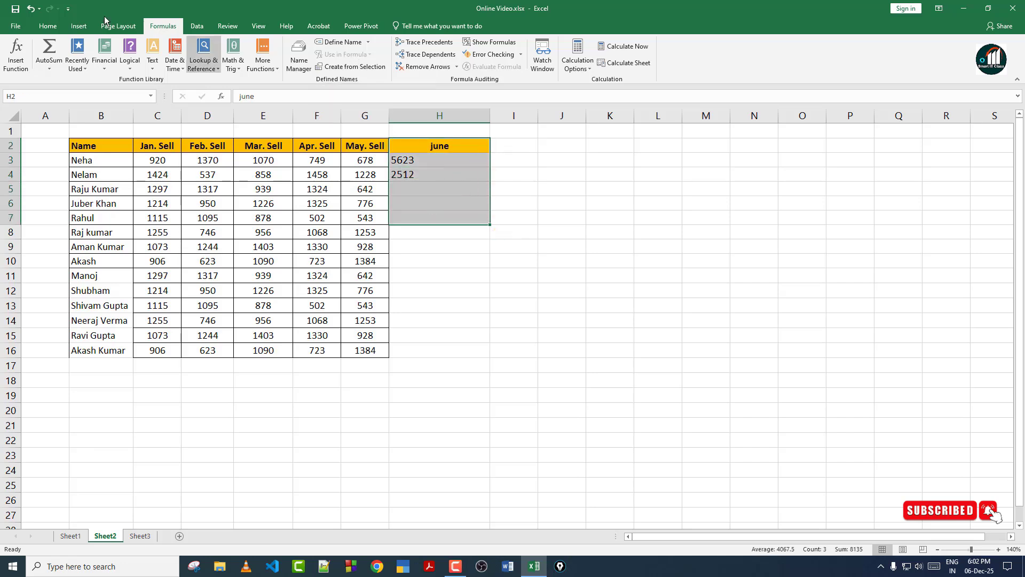
click(47, 26)
click(871, 67)
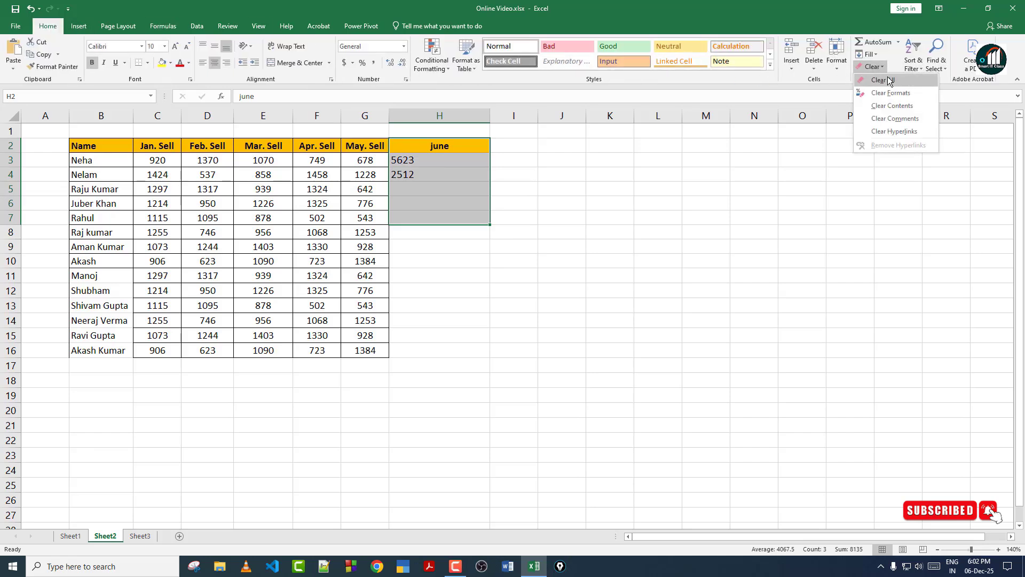
click(886, 88)
click(658, 174)
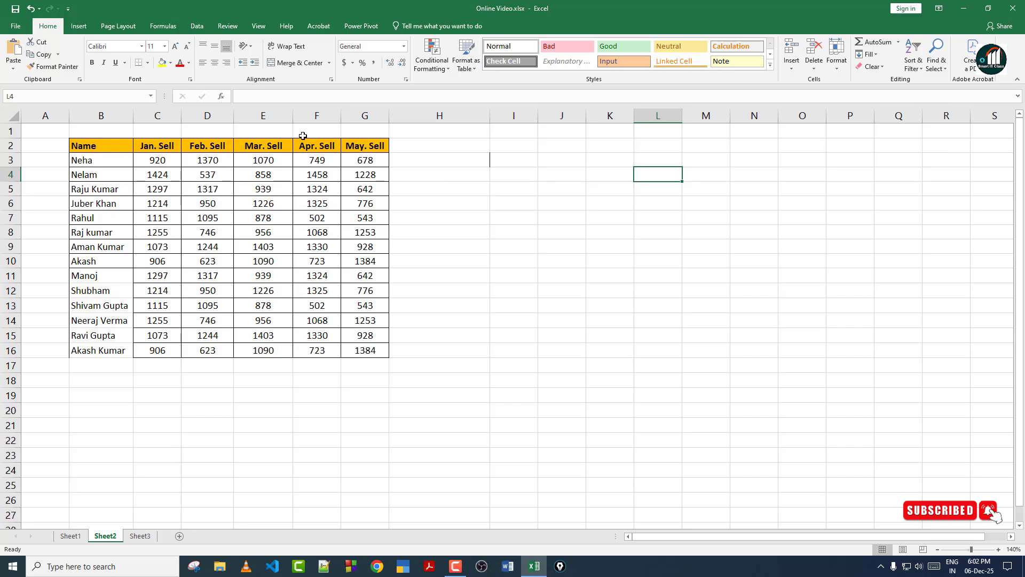
Create names for the table B2:G16 from its left column only, without the top row, and check them in the Name Manager.
click(172, 27)
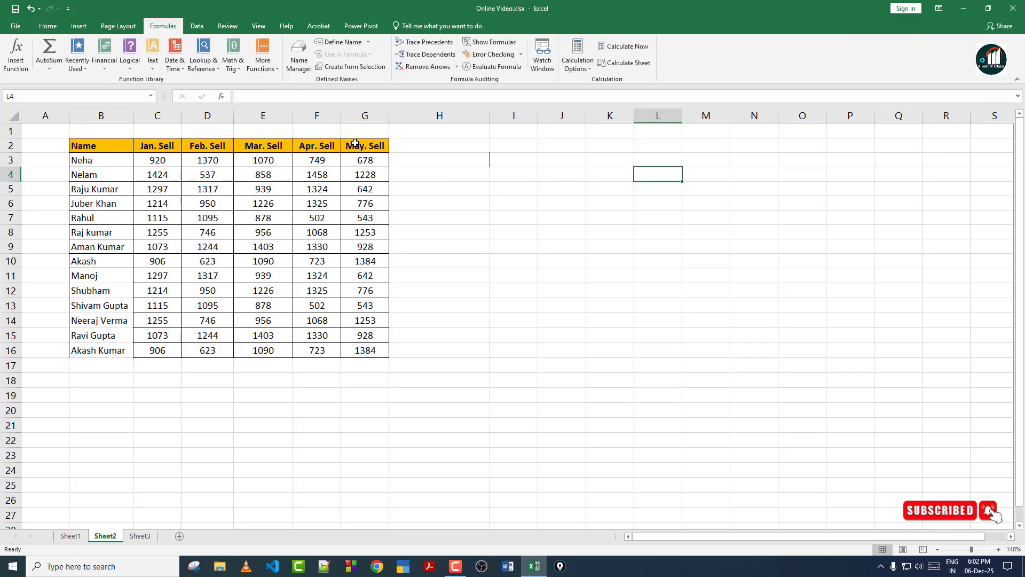
drag(90, 149, 374, 351)
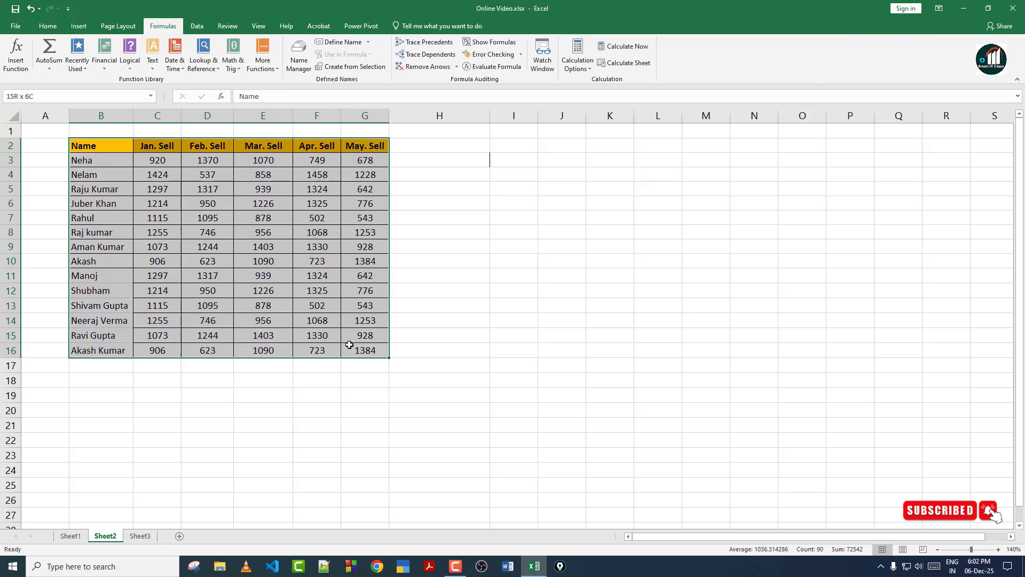
click(353, 67)
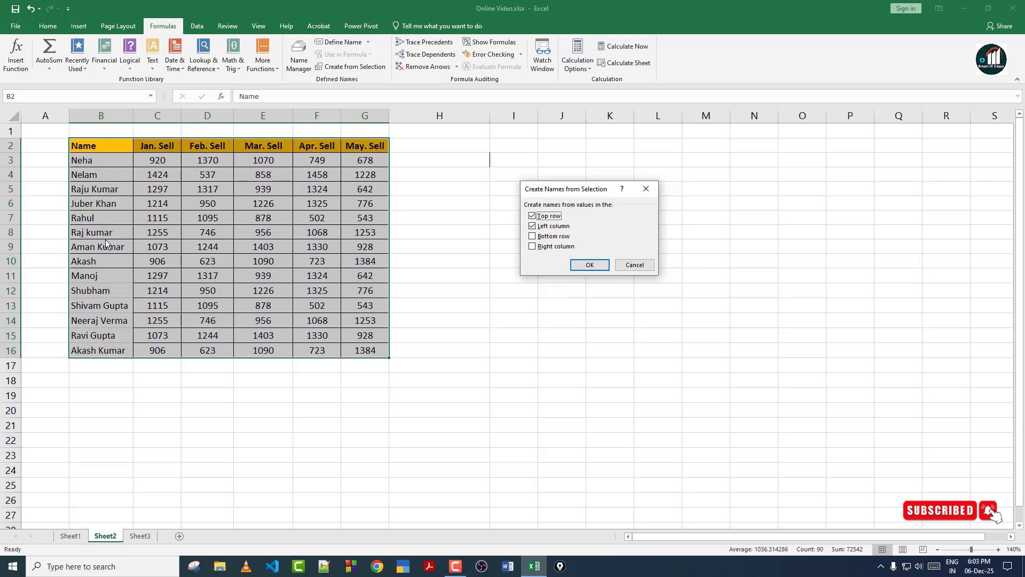
click(541, 217)
click(590, 266)
click(419, 158)
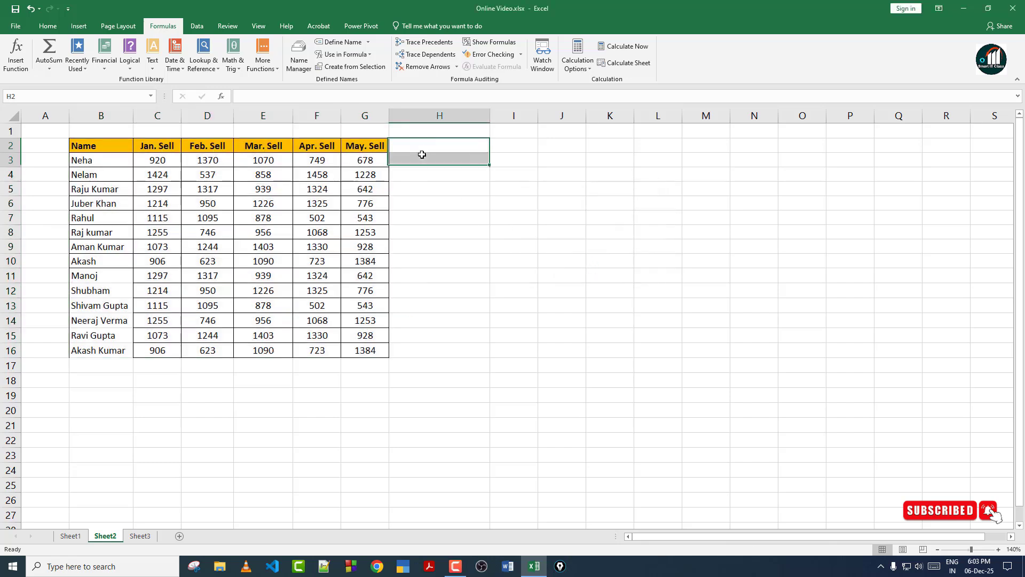
click(298, 56)
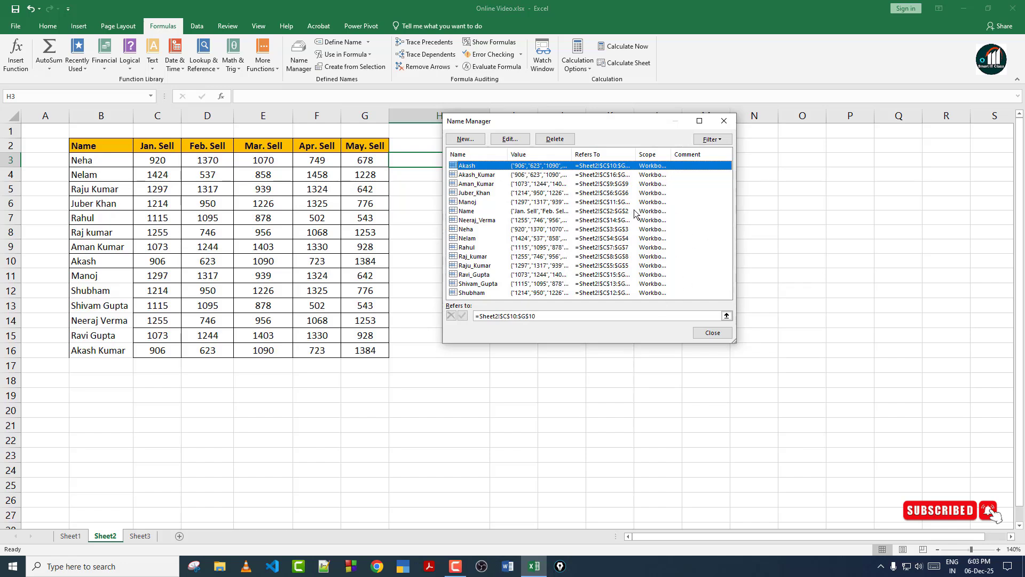
click(723, 121)
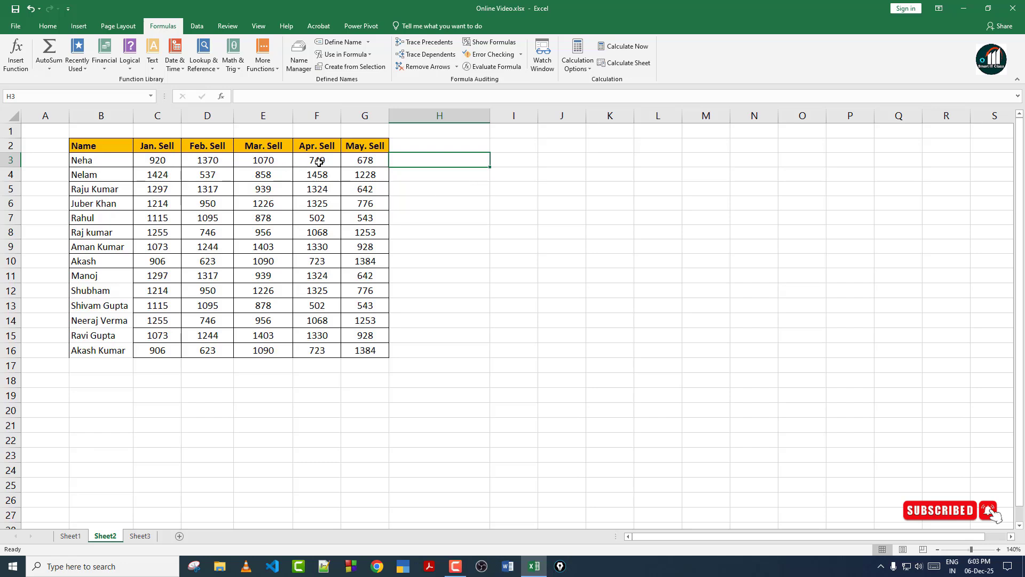
Enter a SUM formula in N6 that totals the defined name for the first person's row, picked with Use in Formula.
click(748, 206)
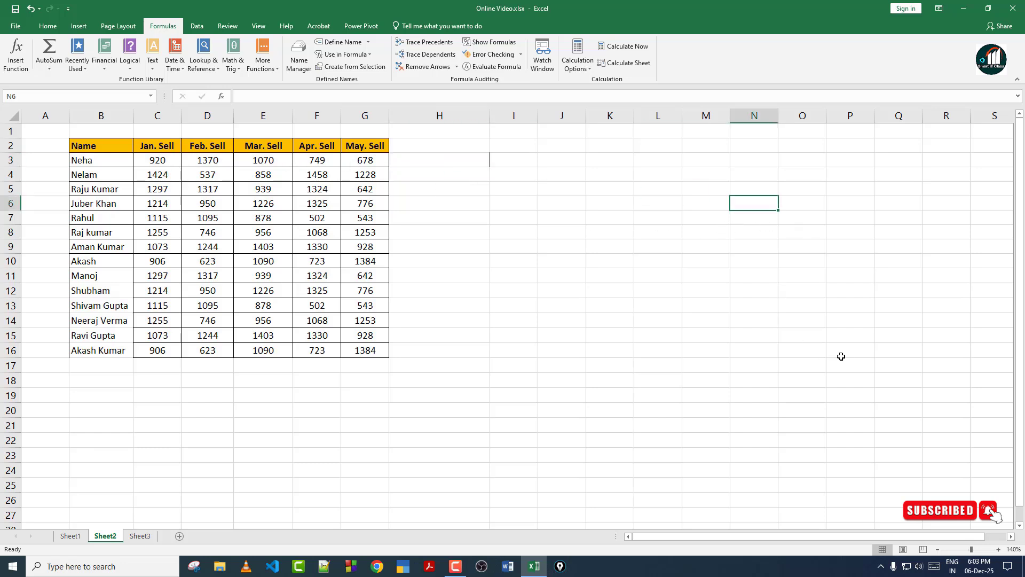
text(=)
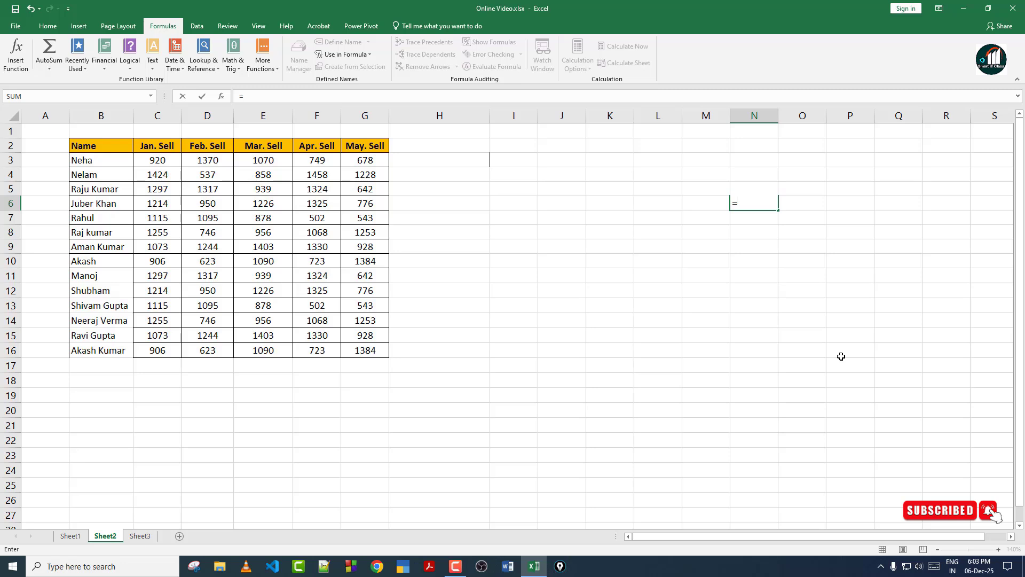
text(sum)
key(Tab)
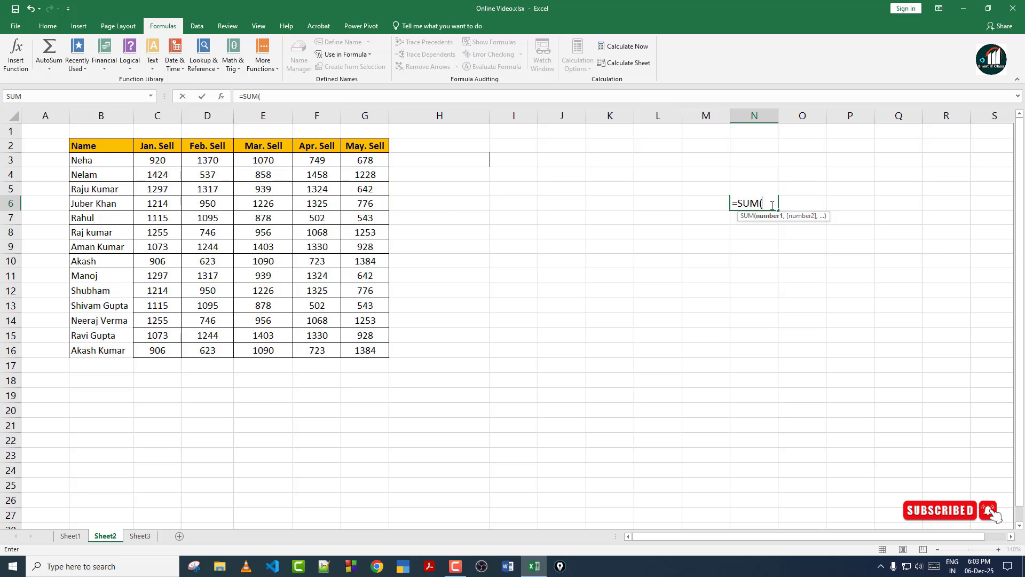
click(346, 54)
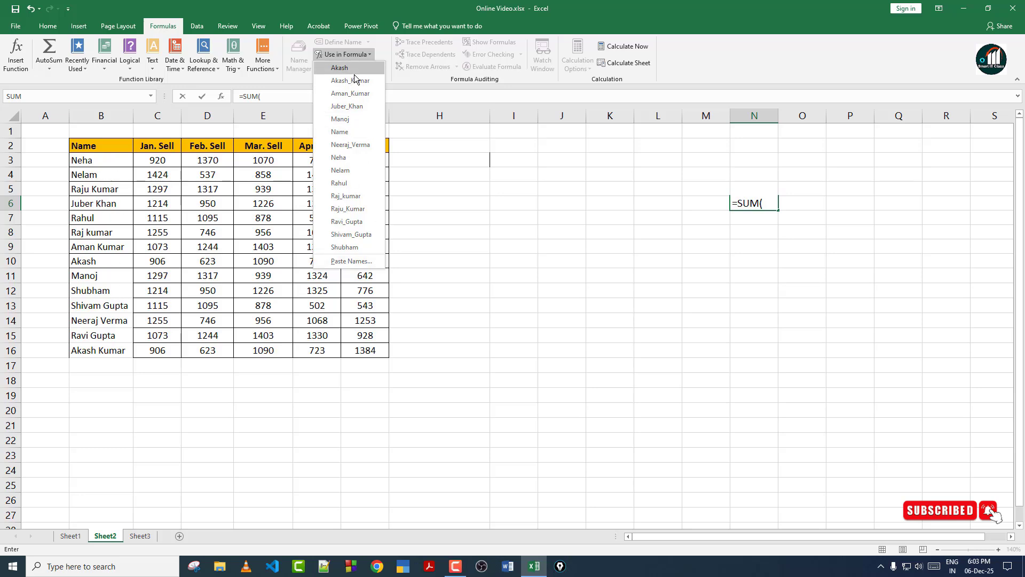
click(350, 160)
text())
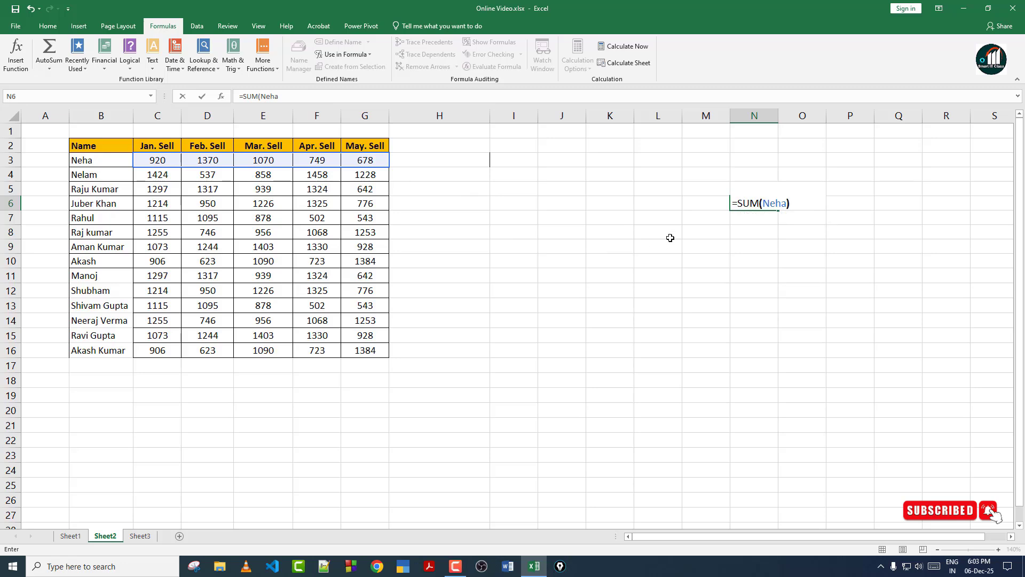
key(Return)
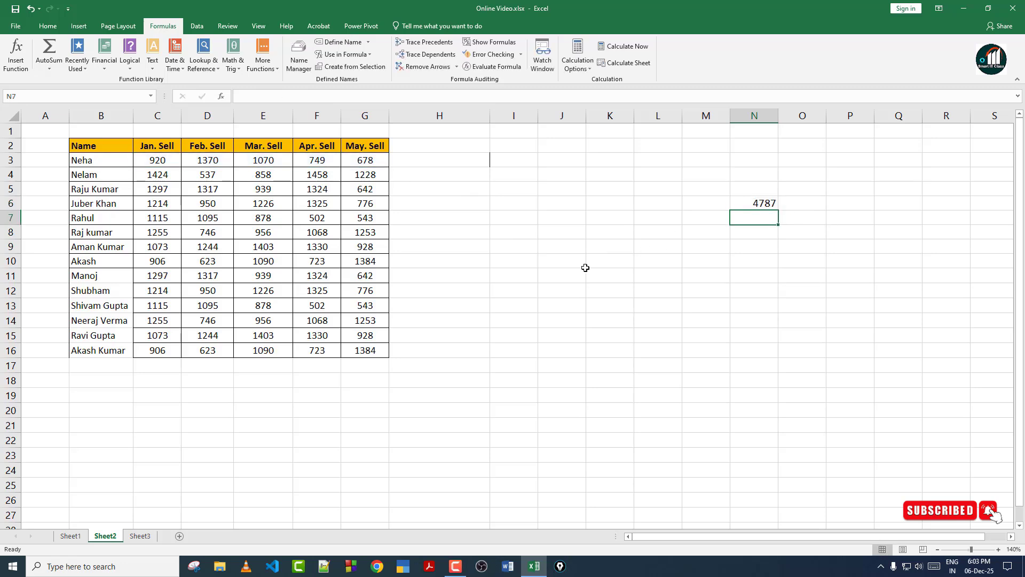
click(750, 306)
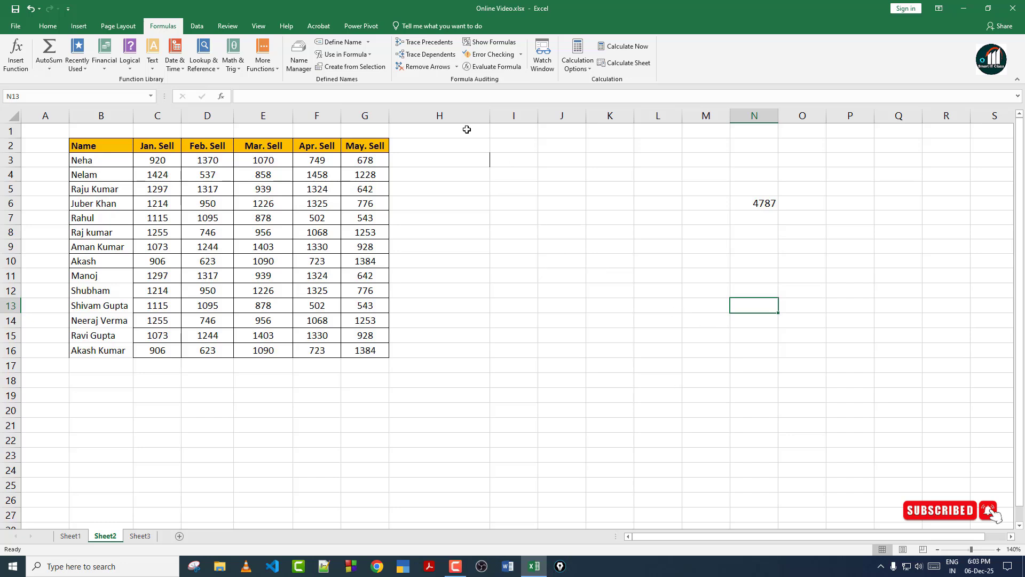
click(369, 54)
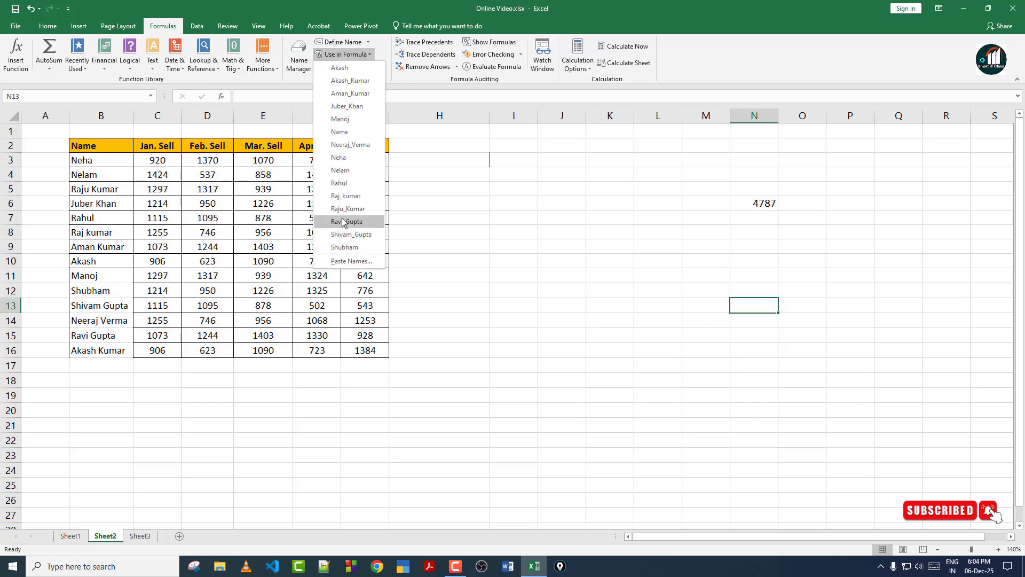
click(497, 209)
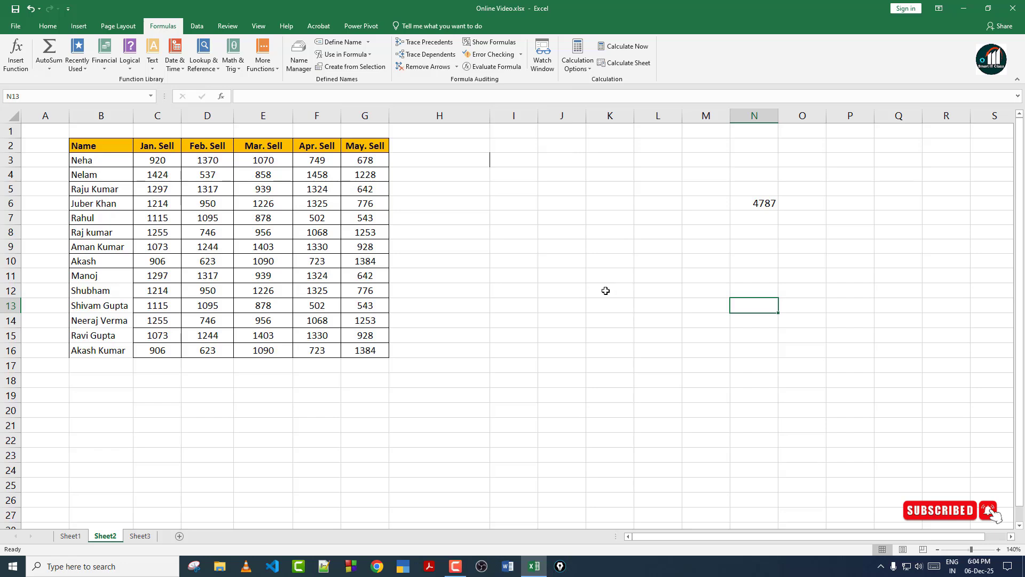
Enter the formula =C6+D8+G5+G11 in cell M10.
click(710, 260)
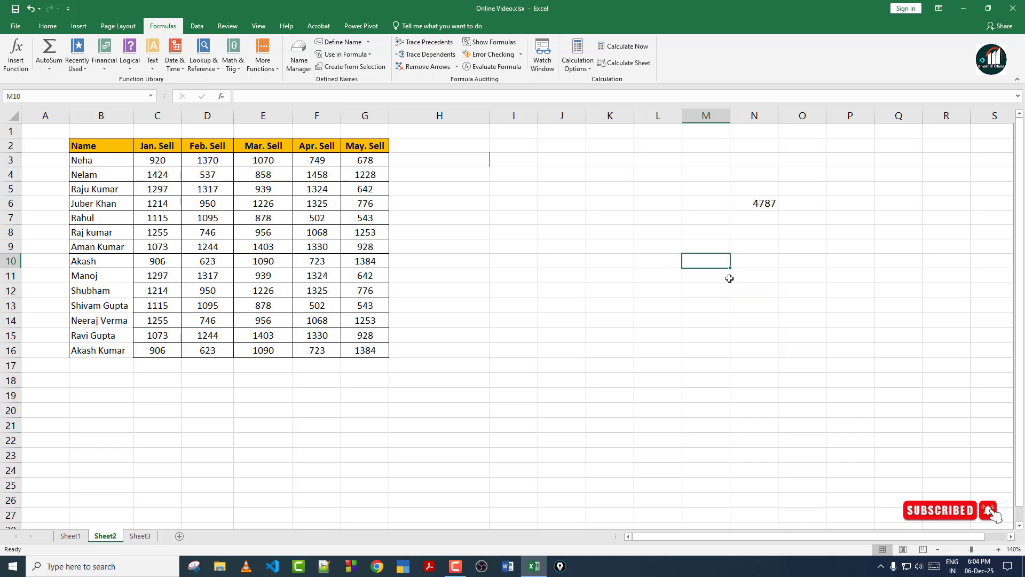
text(=)
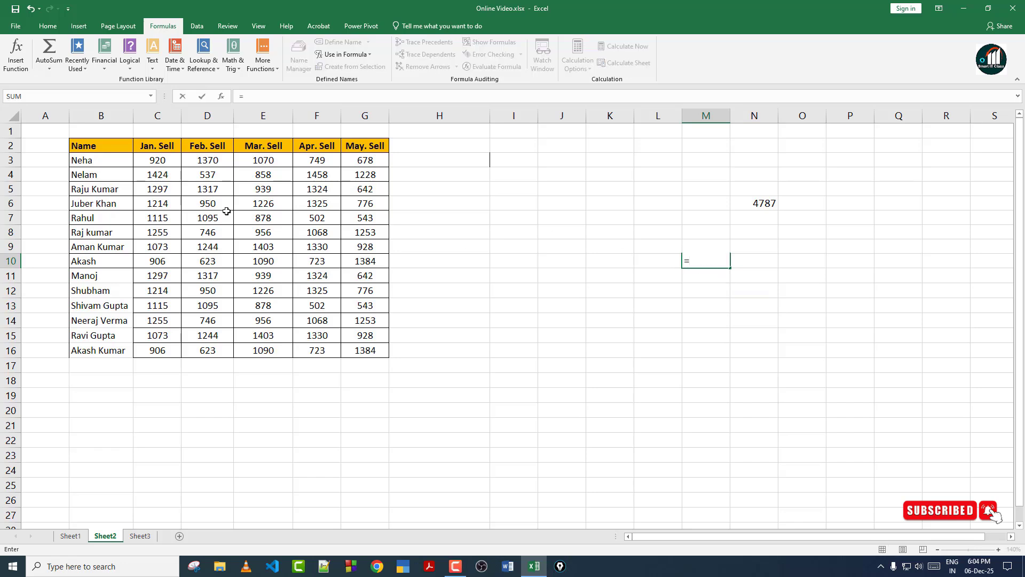
click(164, 201)
text(+)
click(224, 232)
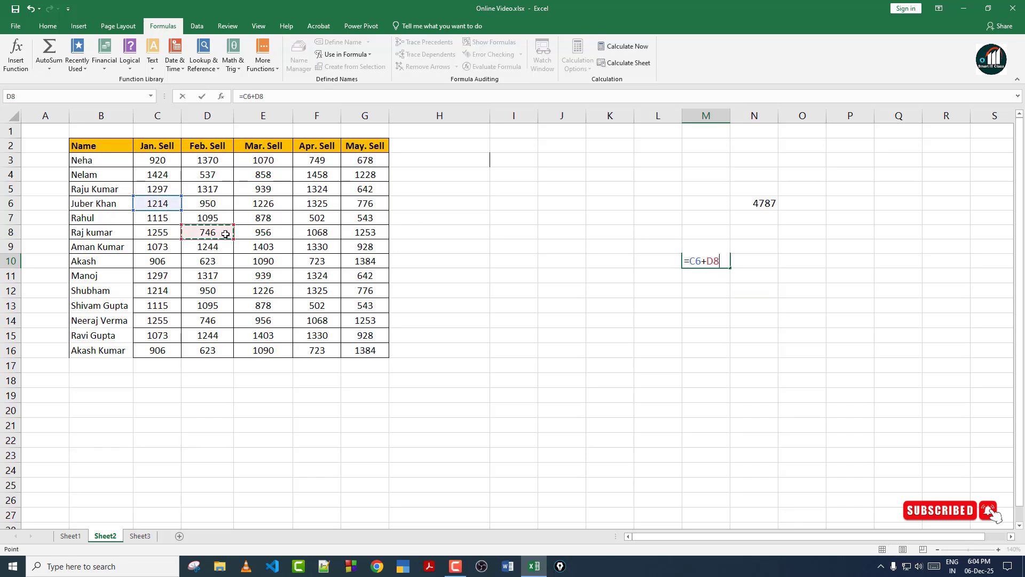
text(+)
click(351, 191)
text(+)
click(352, 273)
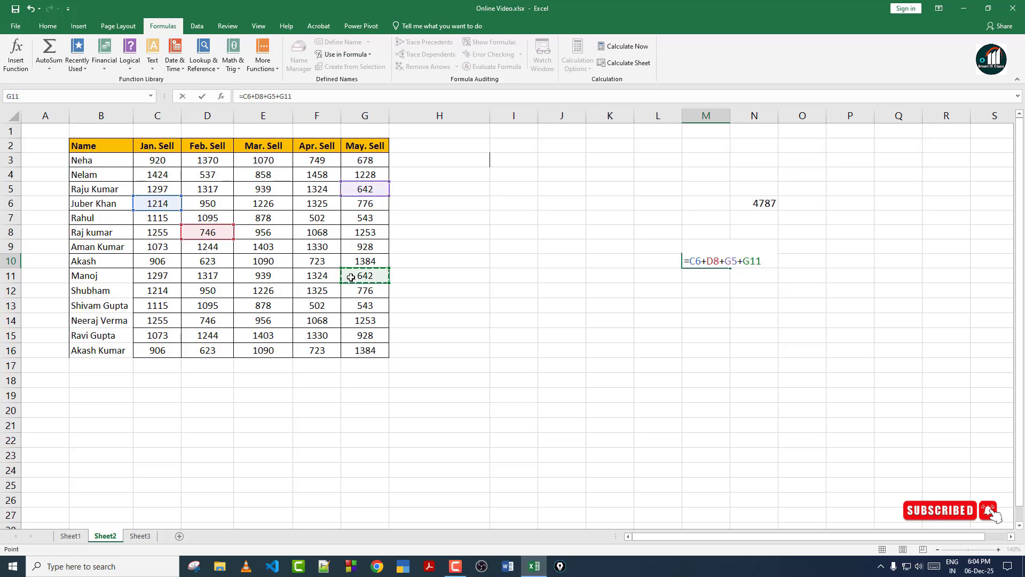
key(Return)
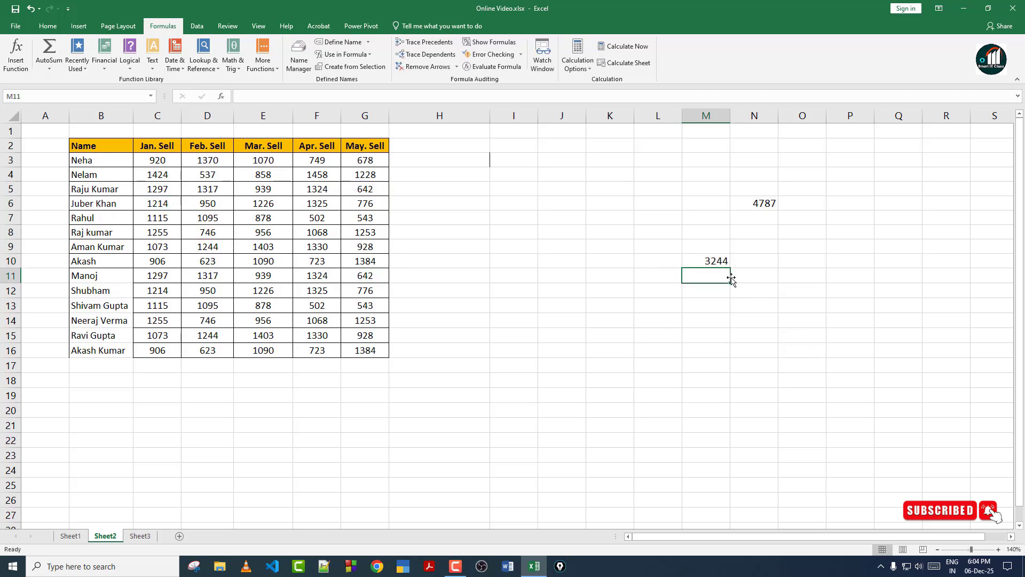
Enter the formula =E14+D12+E8 in cell K17.
click(627, 363)
text(=)
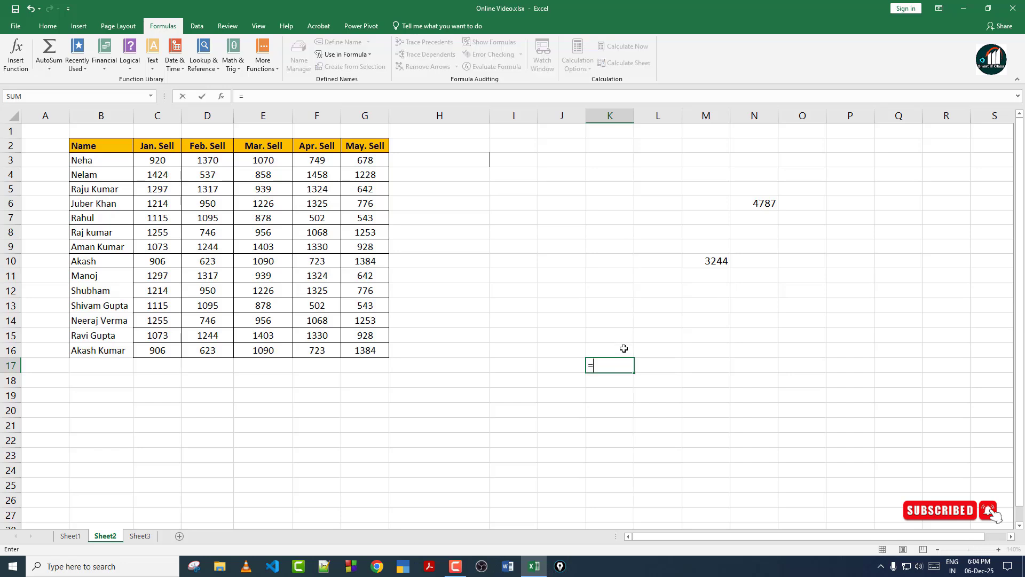
click(286, 321)
text(+)
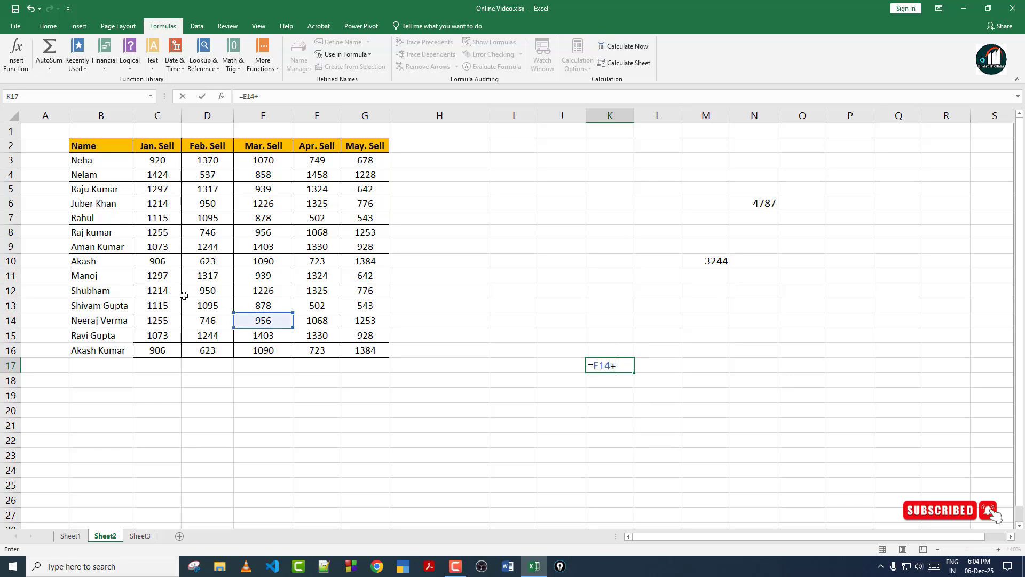
click(208, 291)
text(+)
click(266, 235)
key(Return)
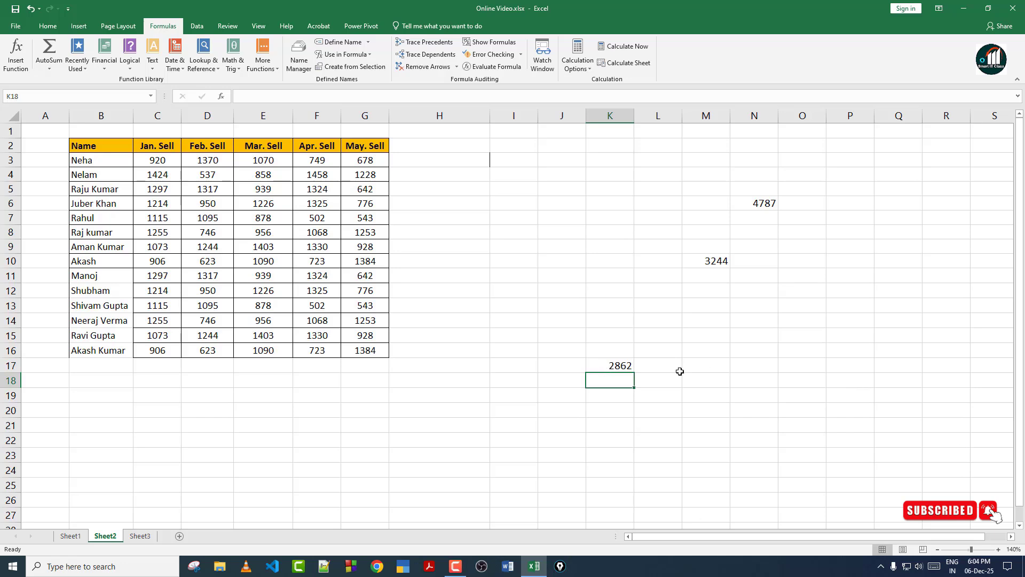
Trace the precedents of the formulas in K17 and M10, and remove the tracer arrows.
click(716, 265)
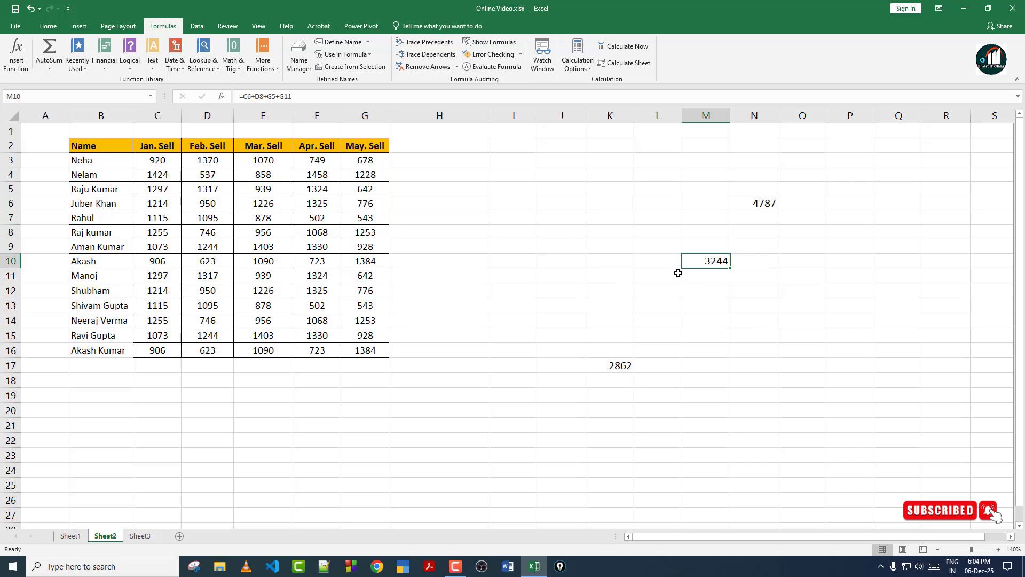
click(622, 367)
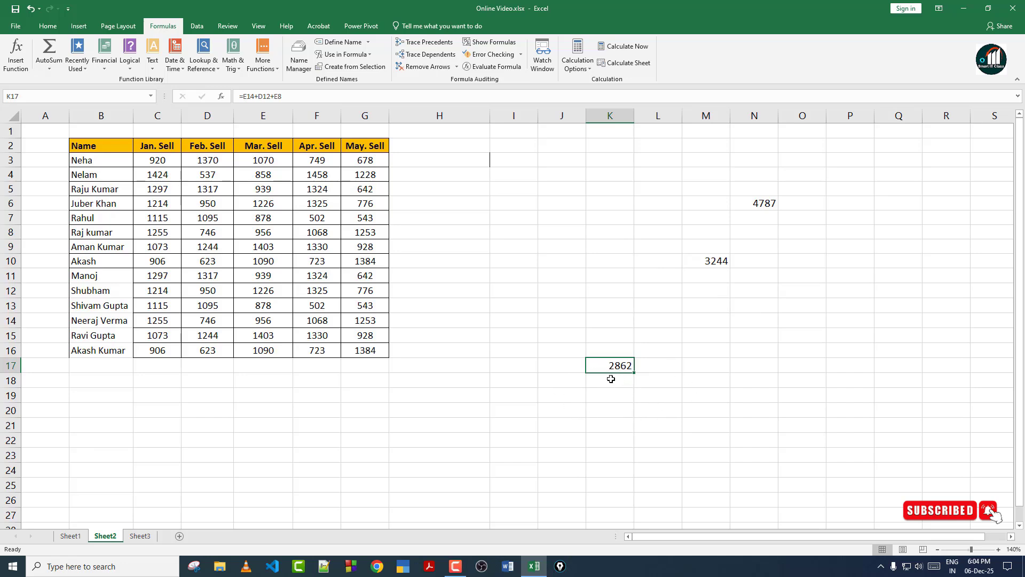
click(434, 44)
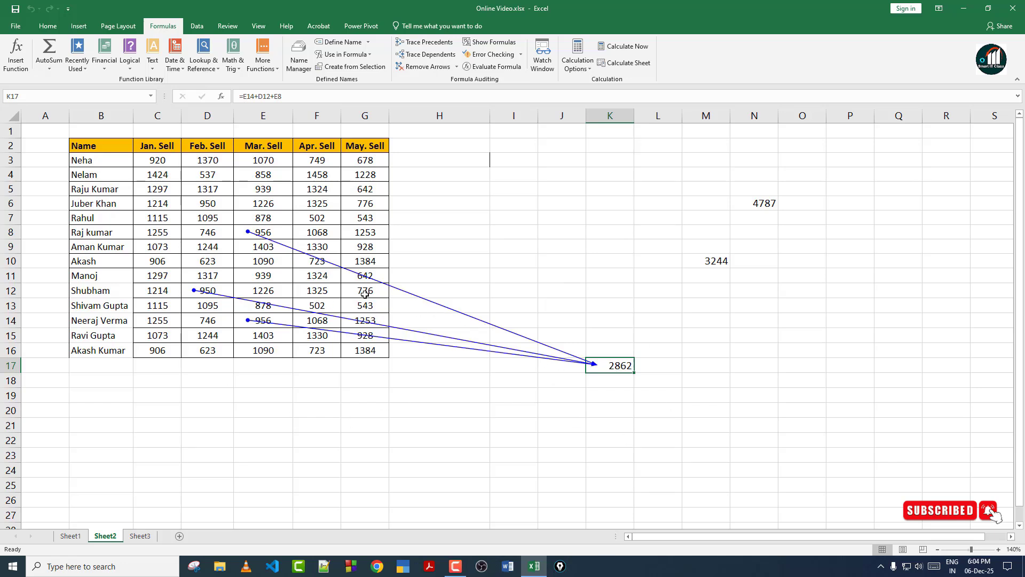
click(717, 264)
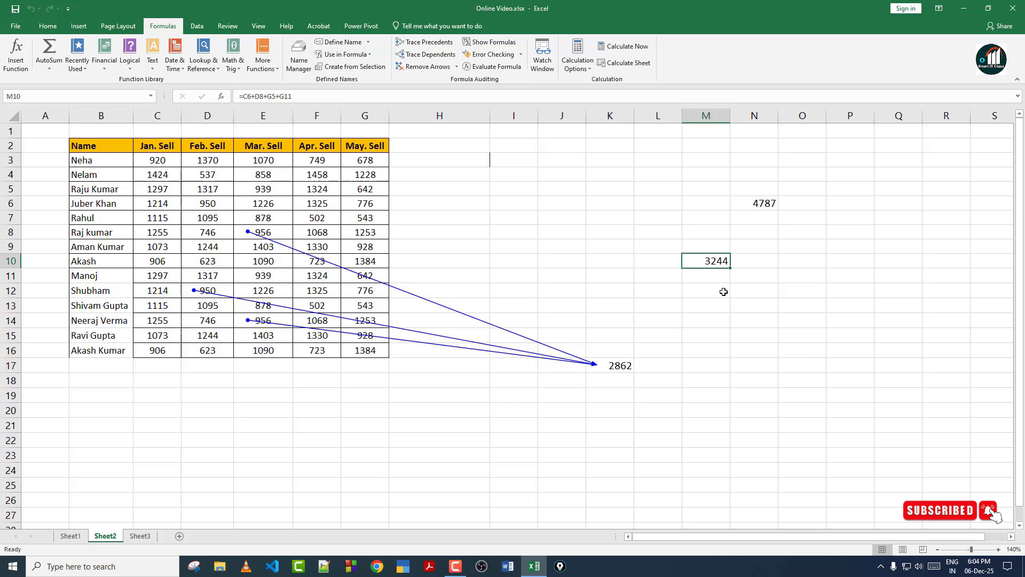
click(425, 41)
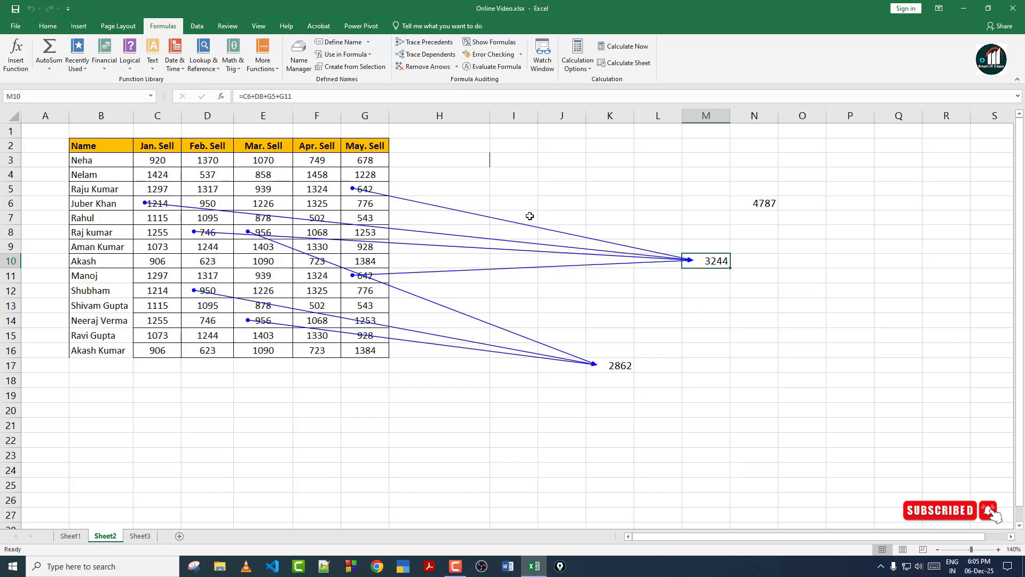
click(422, 65)
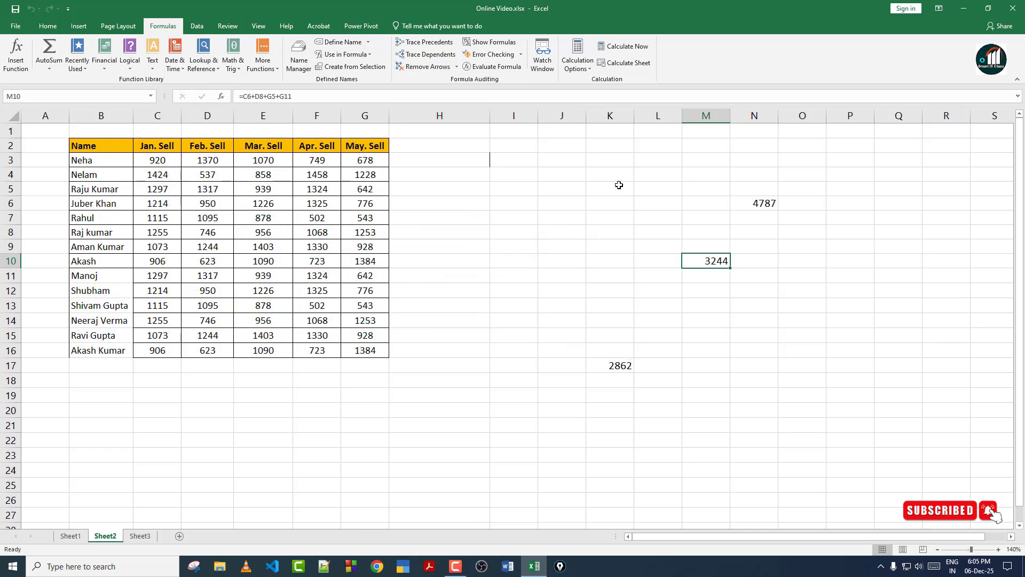
Trace the dependents of cells C3 and E14, and remove the tracer arrows.
click(171, 162)
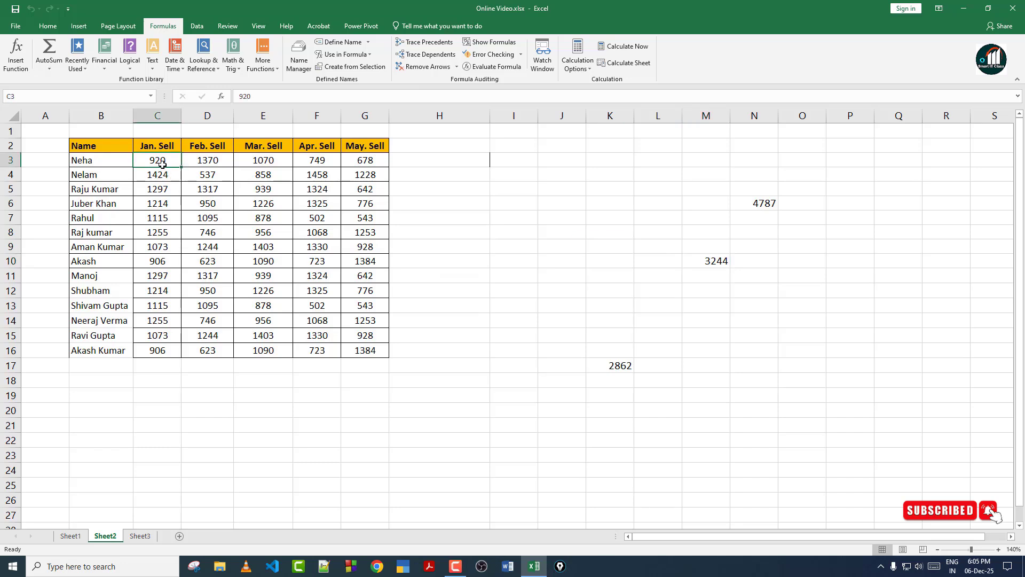
click(428, 55)
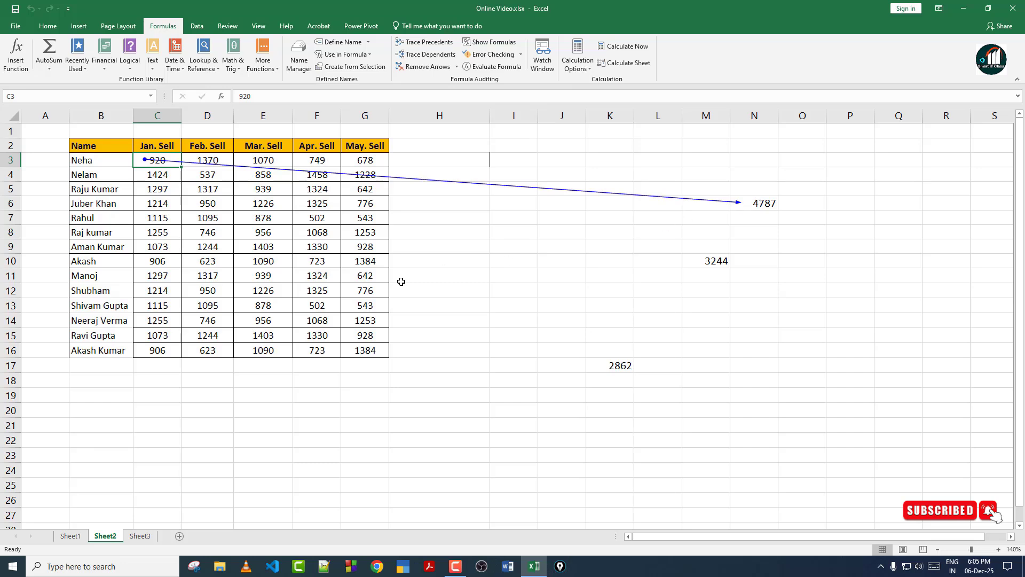
click(268, 321)
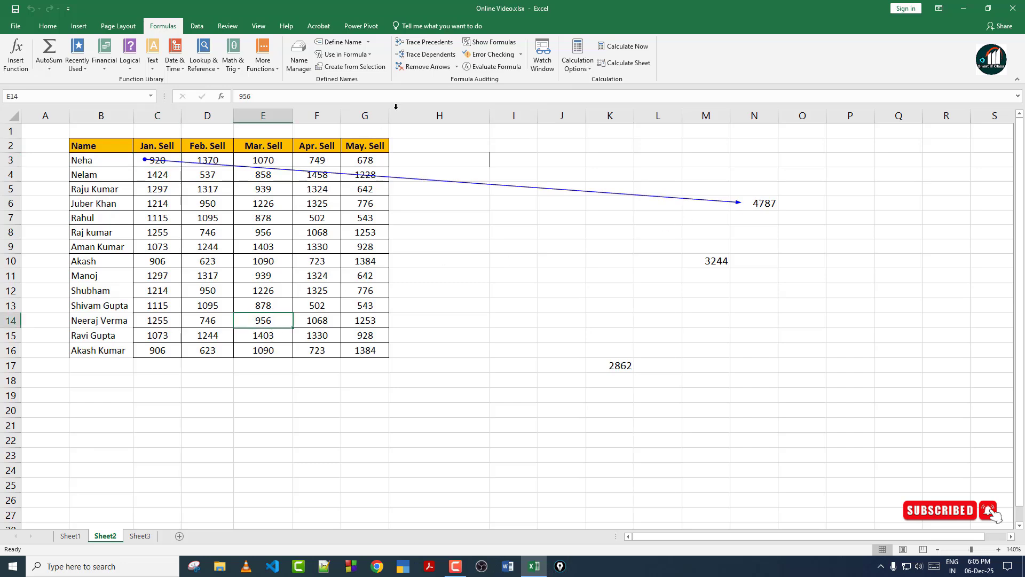
click(427, 55)
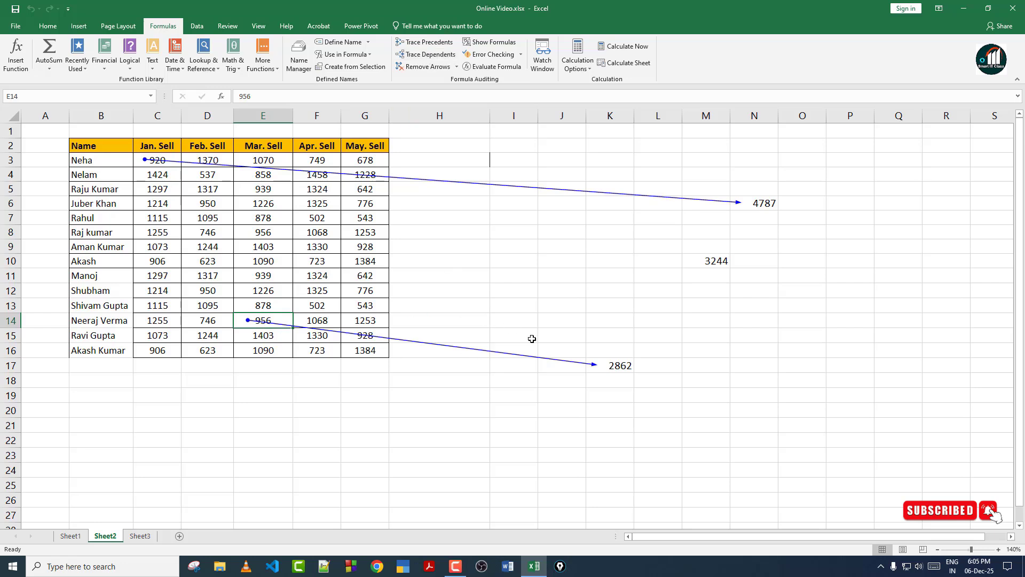
click(421, 68)
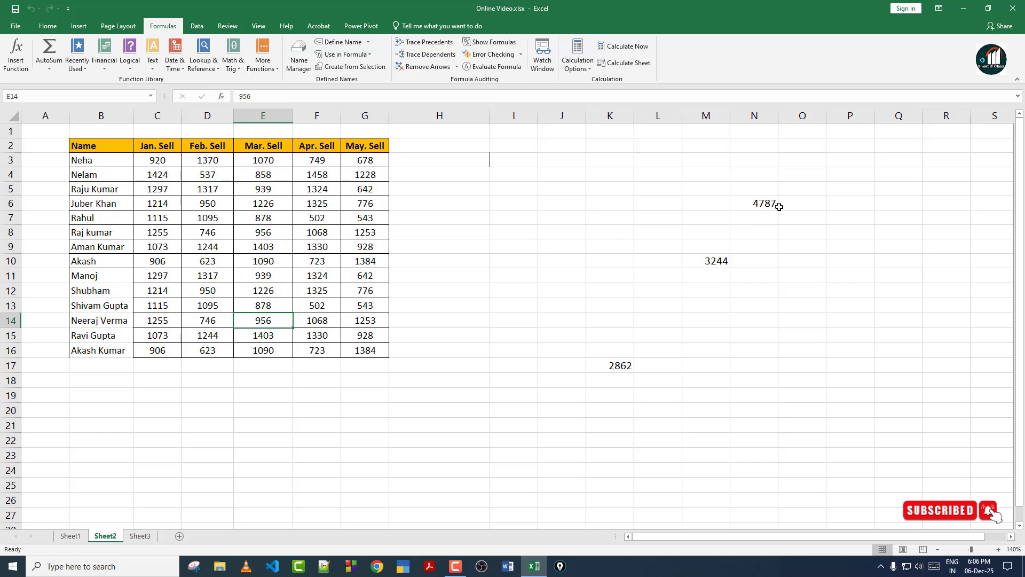
Turn on Show Formulas for the sheet to view its formulas, and switch back to displaying results.
click(763, 204)
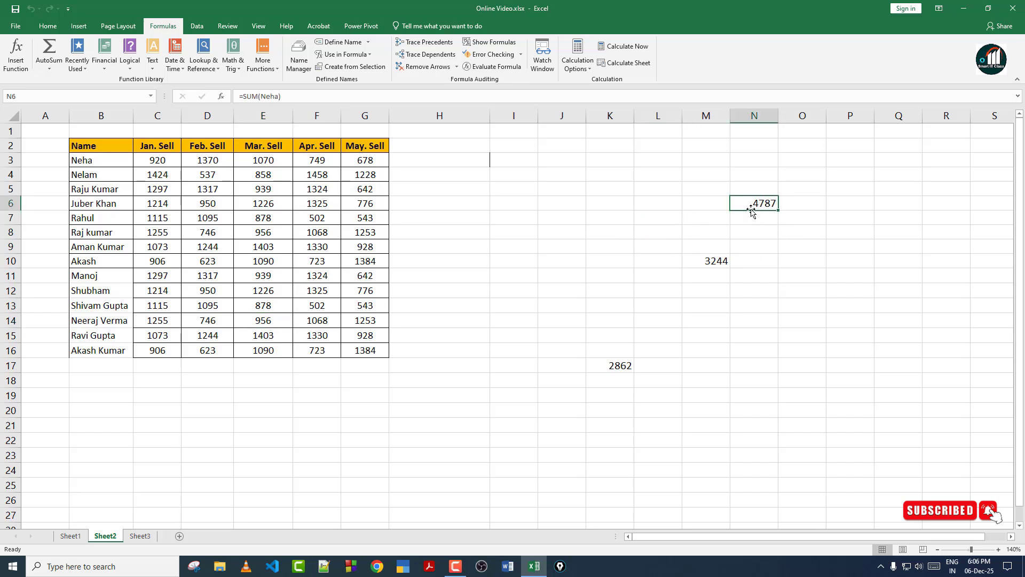
click(767, 219)
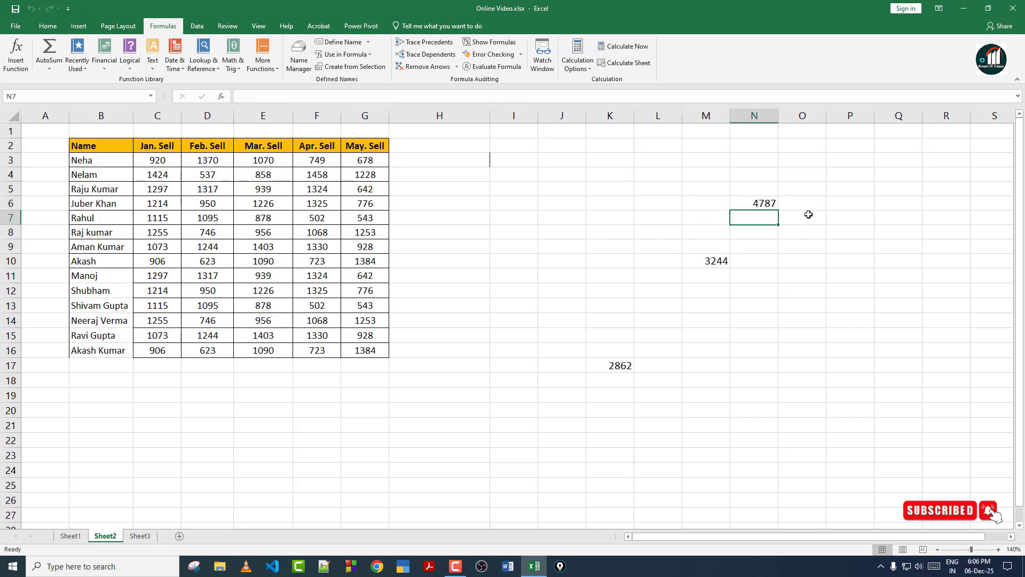
click(761, 204)
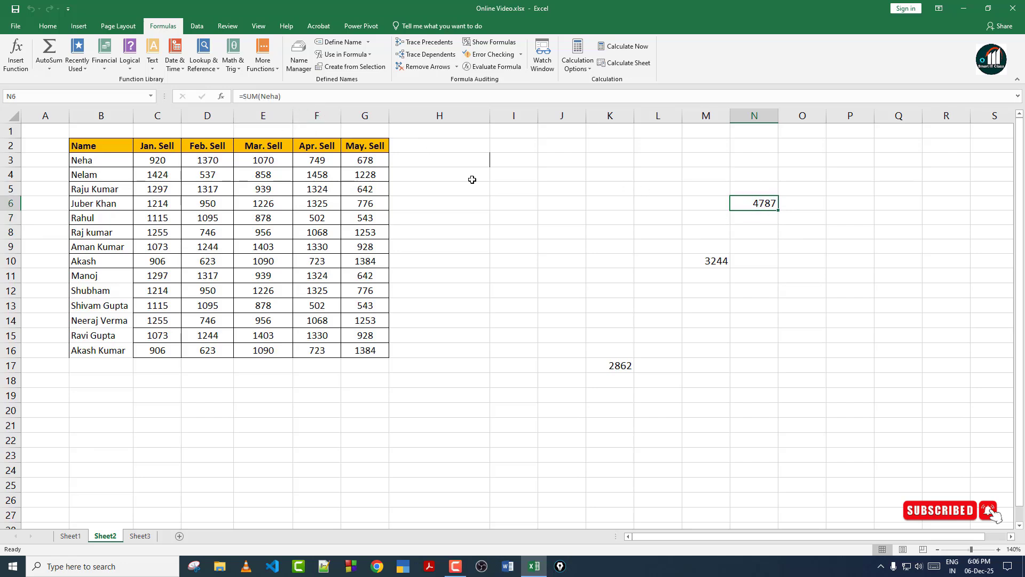
click(493, 43)
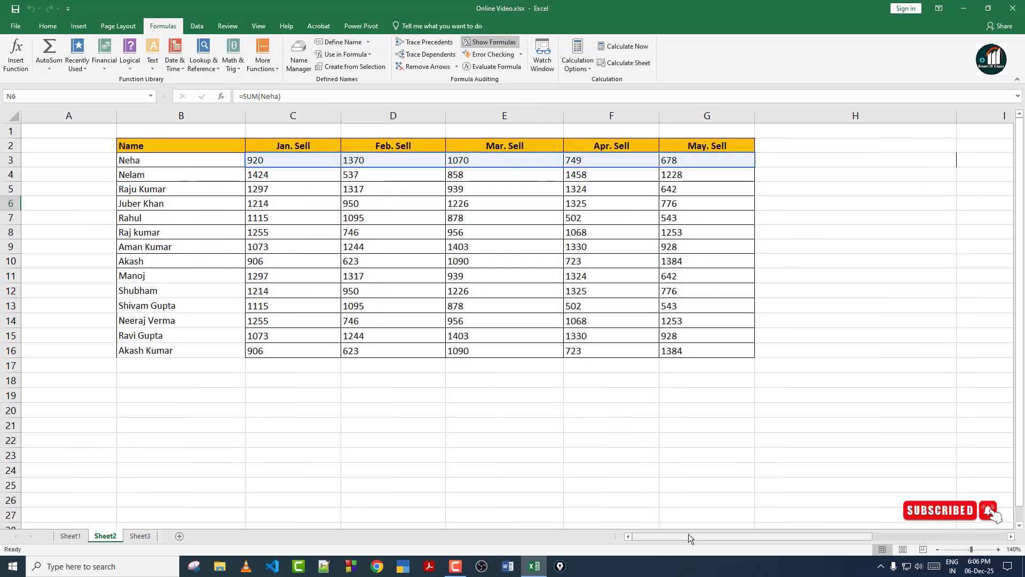
drag(687, 533, 387, 514)
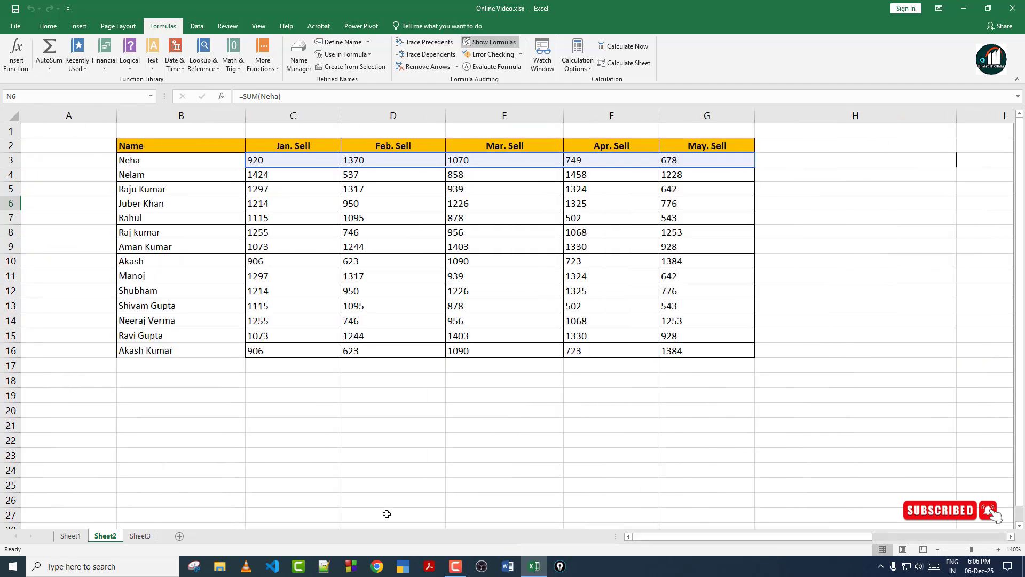
click(498, 41)
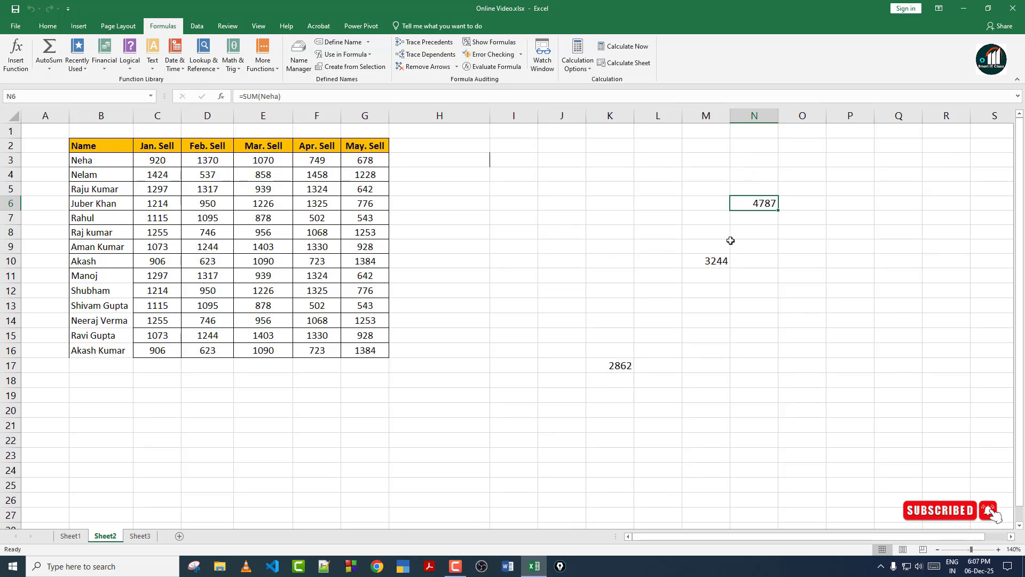
Misspell the SUM function as SM in cell N6's formula and reselect the cell.
double_click(767, 203)
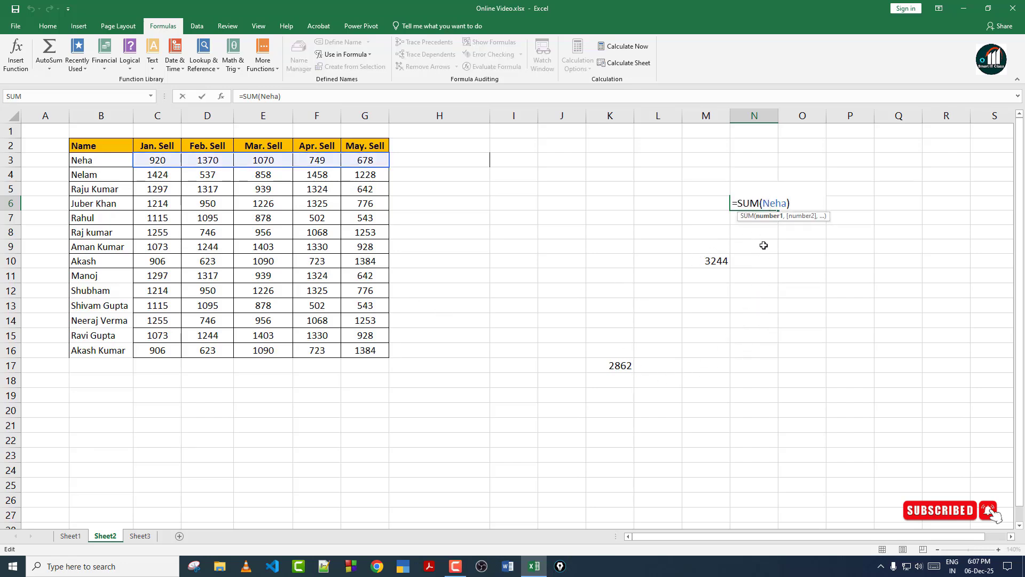
click(753, 202)
key(BackSpace)
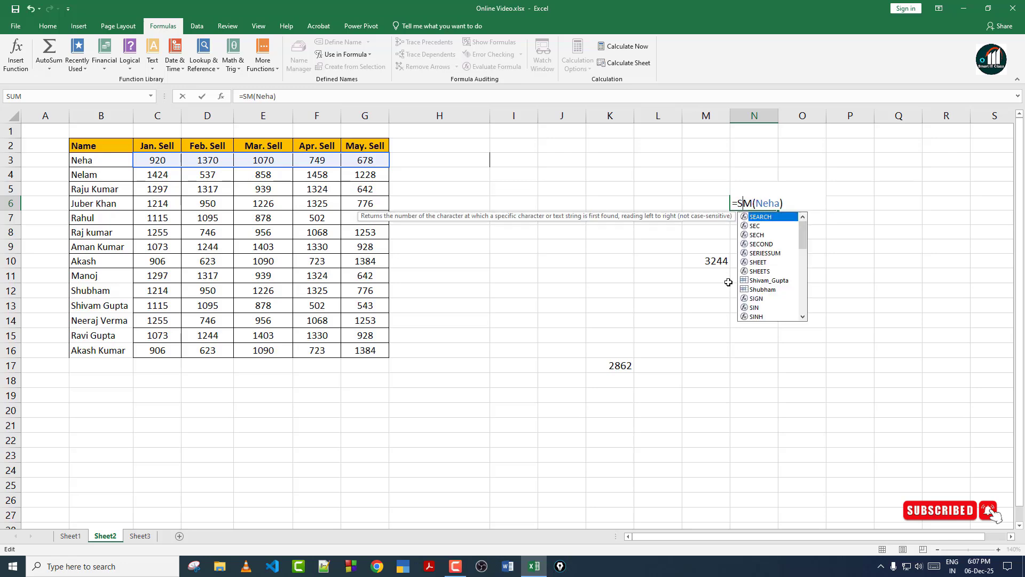
key(Return)
click(742, 202)
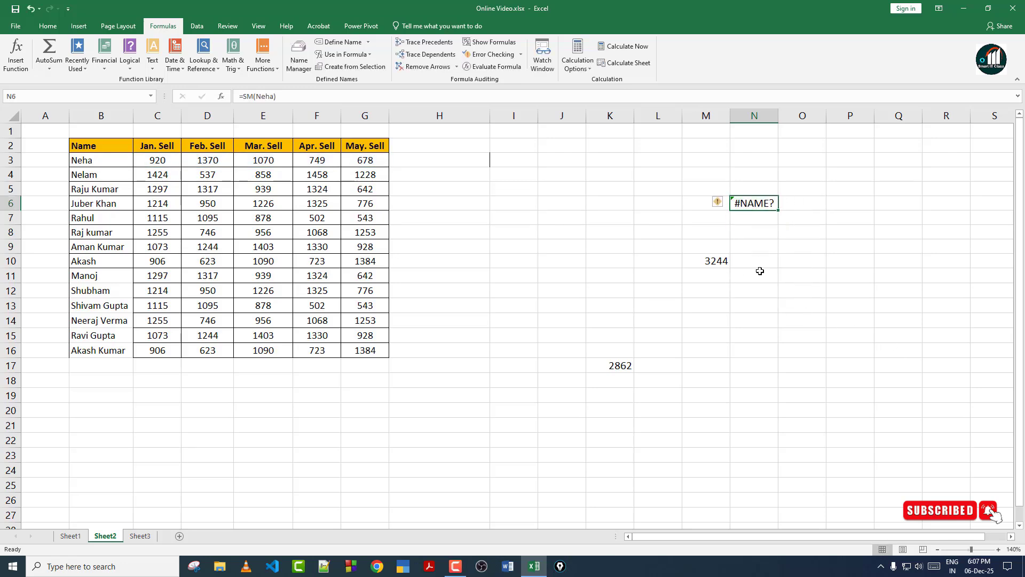
Run Error Checking on the sheet and ignore the invalid name error in cell N6.
click(489, 54)
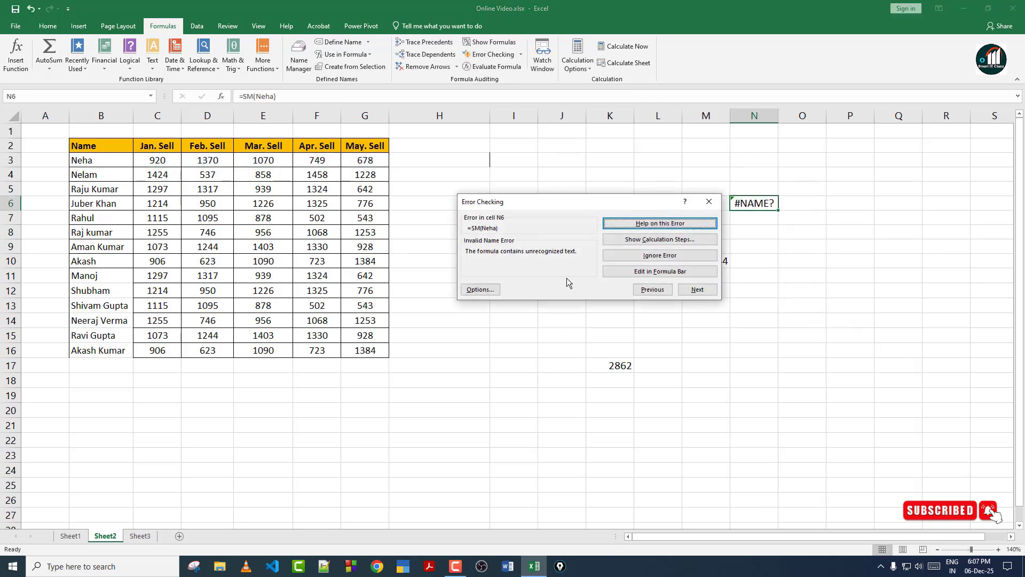
drag(560, 201, 508, 200)
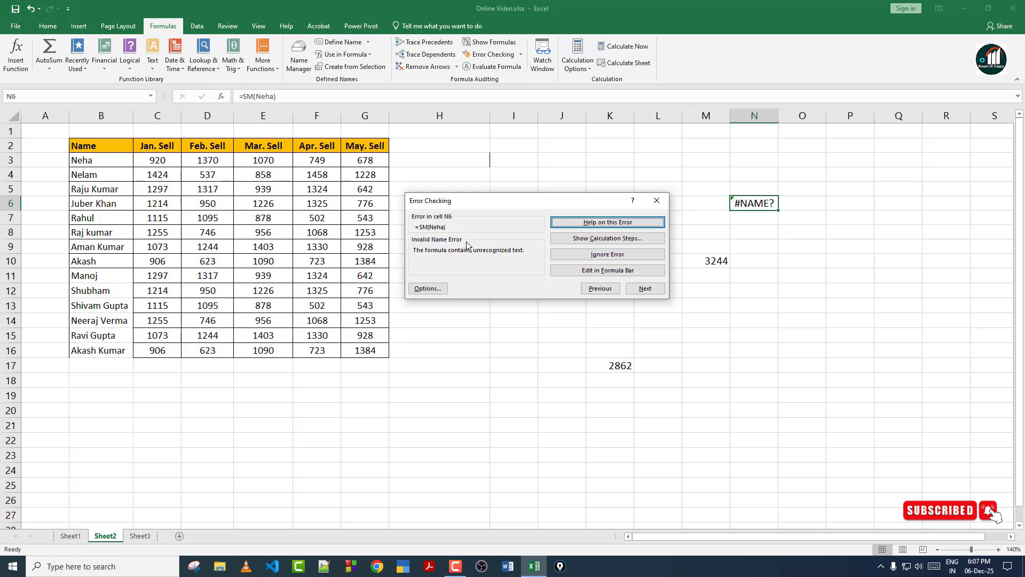
click(610, 265)
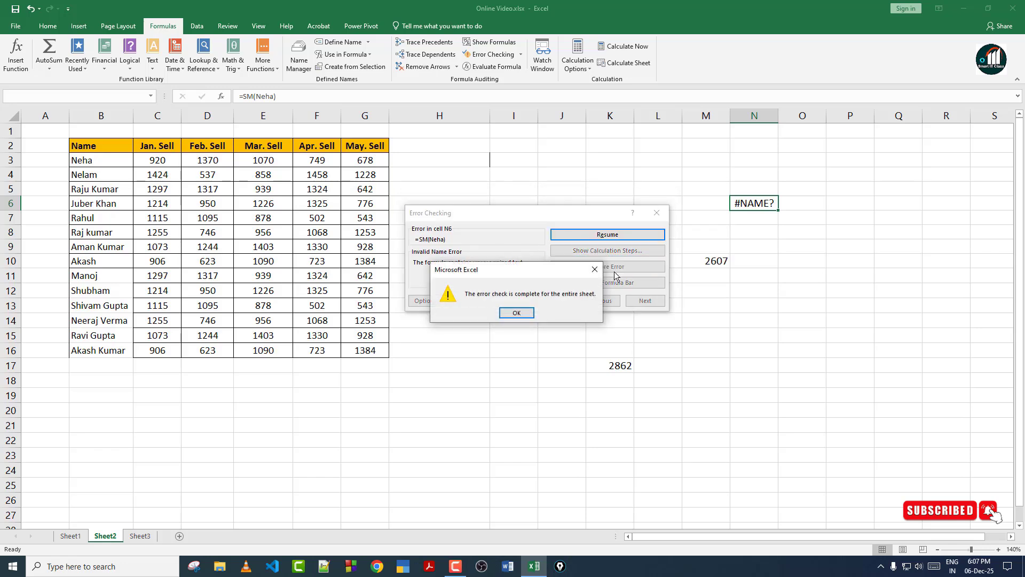
click(516, 313)
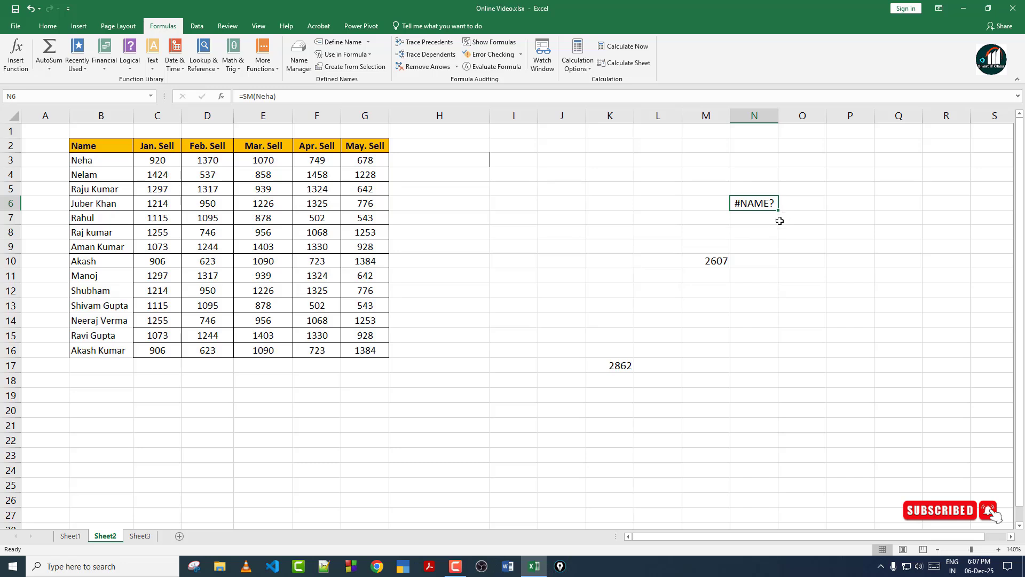
Run Error Checking once more with cell N6 selected and dismiss the completed check.
drag(772, 220, 767, 228)
click(762, 207)
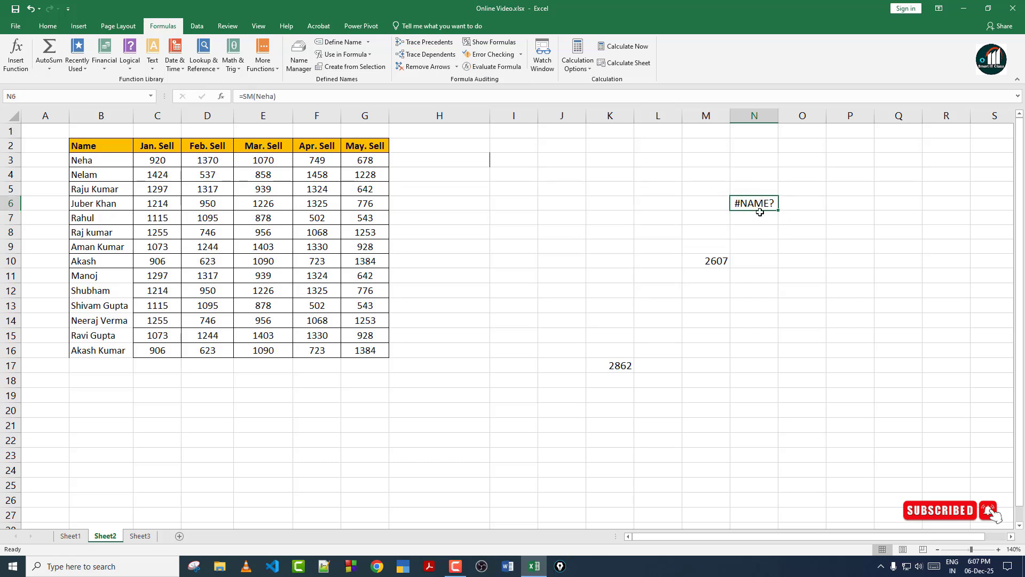
click(478, 54)
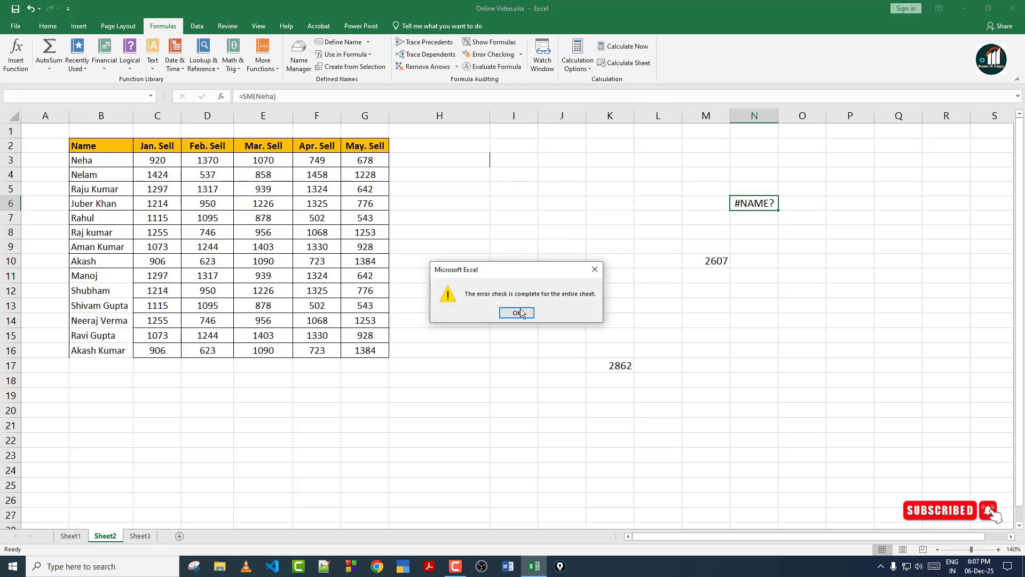
click(521, 313)
click(526, 202)
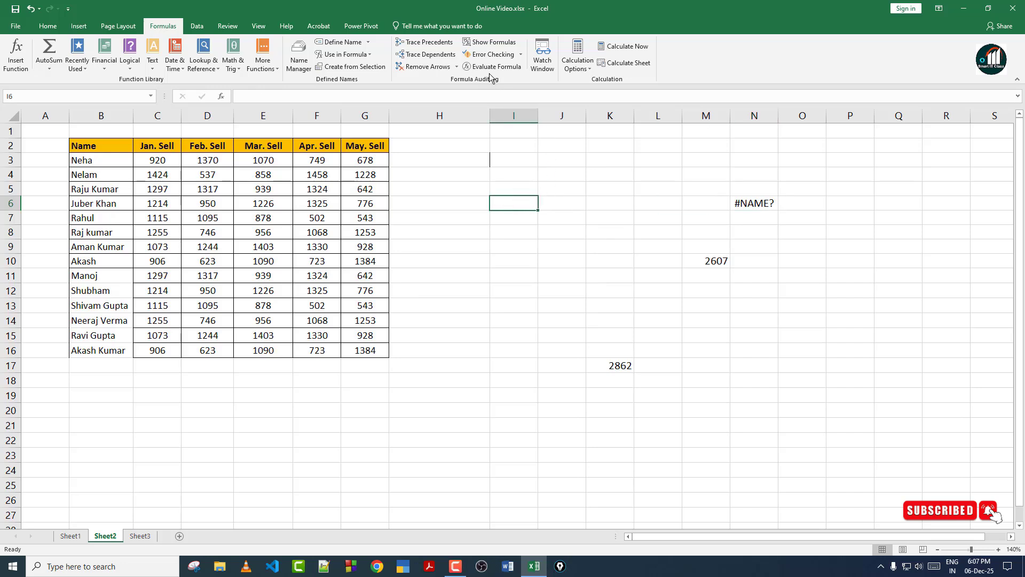
Undo the ignored error in cell N6 and view the cell's error options.
click(748, 203)
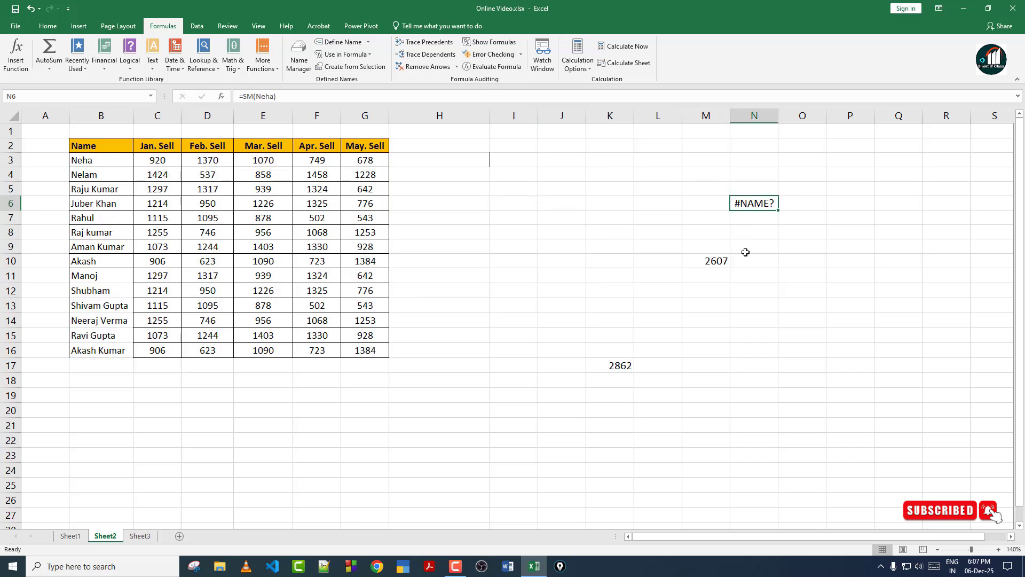
click(753, 233)
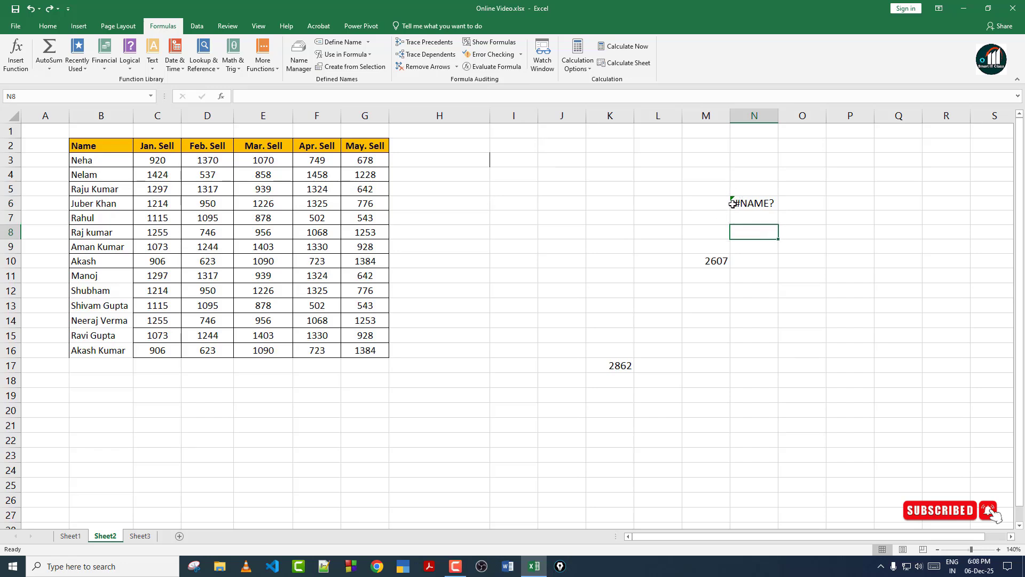
click(751, 204)
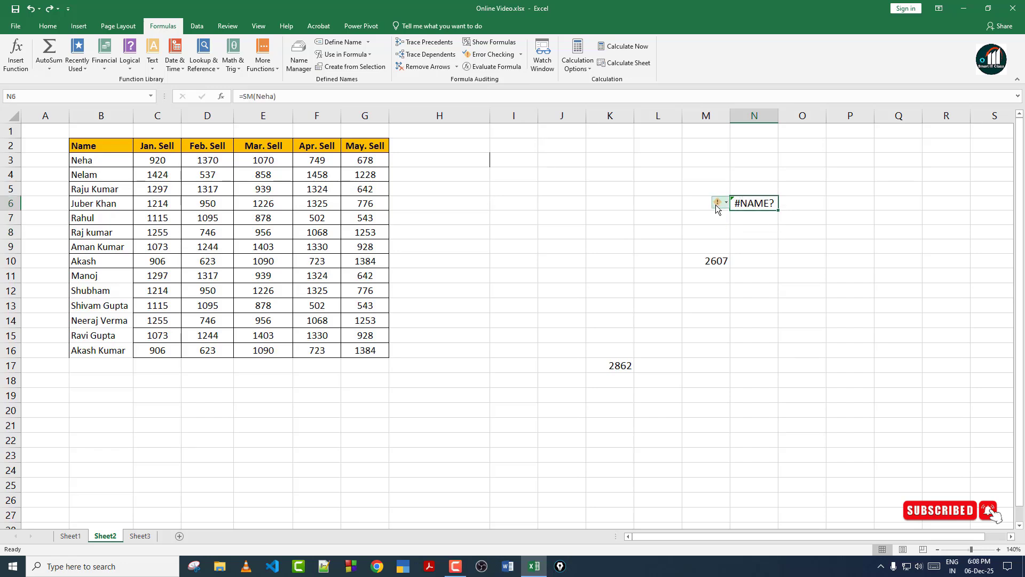
click(716, 204)
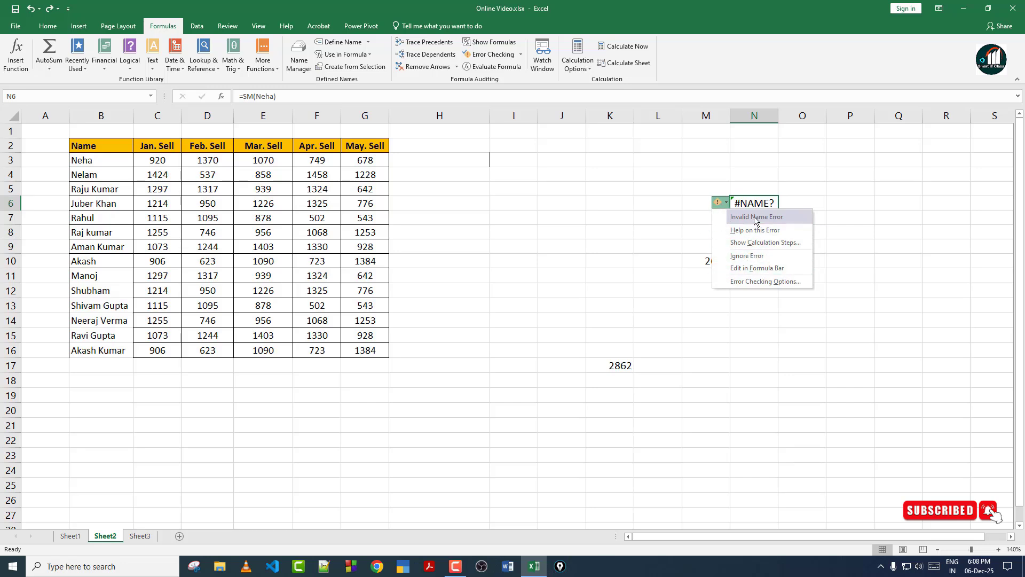
click(675, 222)
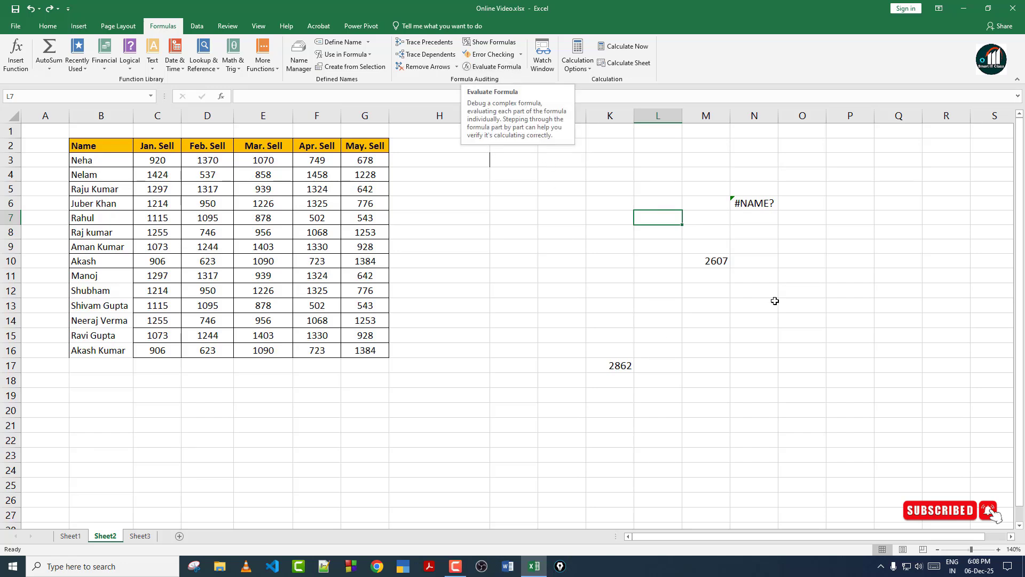
Evaluate the formula in cell K17 part by part with Evaluate Formula until it is fully resolved.
click(623, 368)
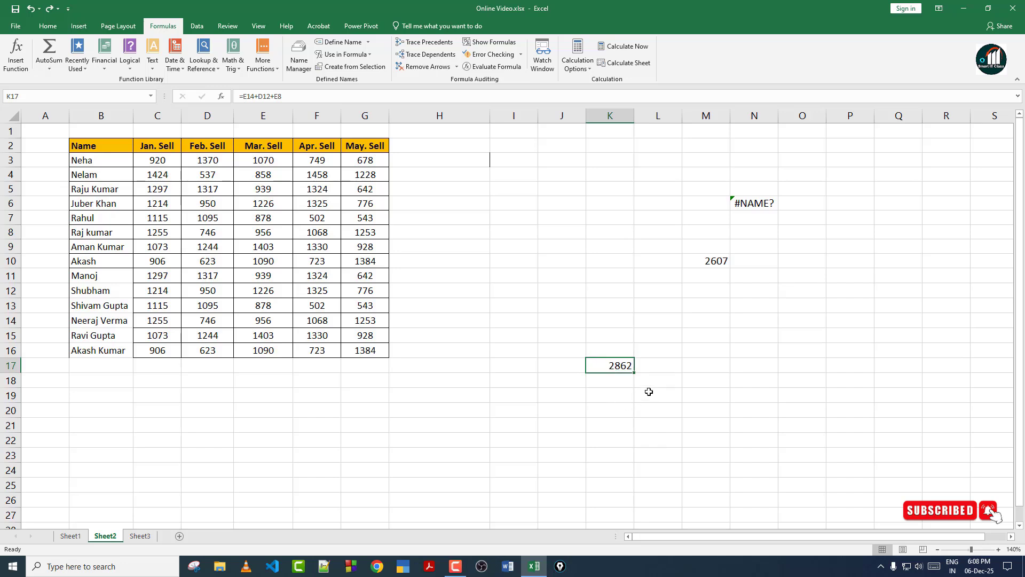
click(504, 67)
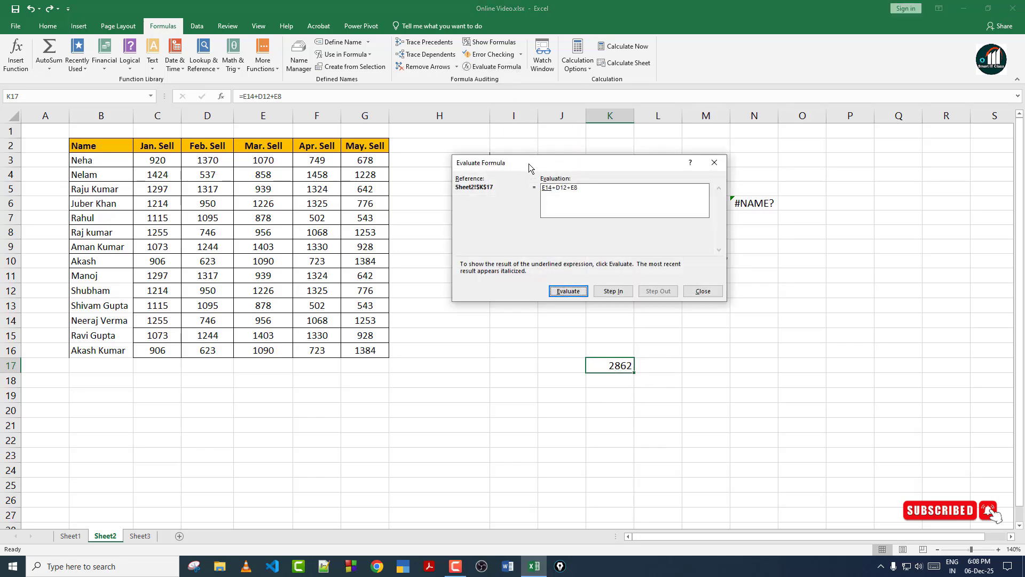
drag(528, 163, 743, 200)
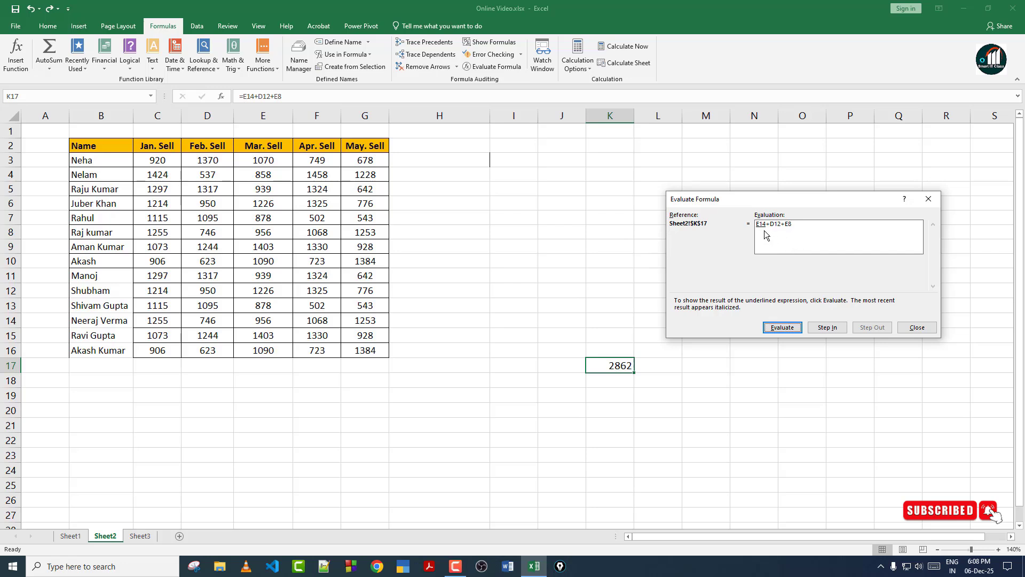
click(788, 327)
click(788, 327)
click(789, 327)
click(790, 327)
click(790, 327)
click(917, 327)
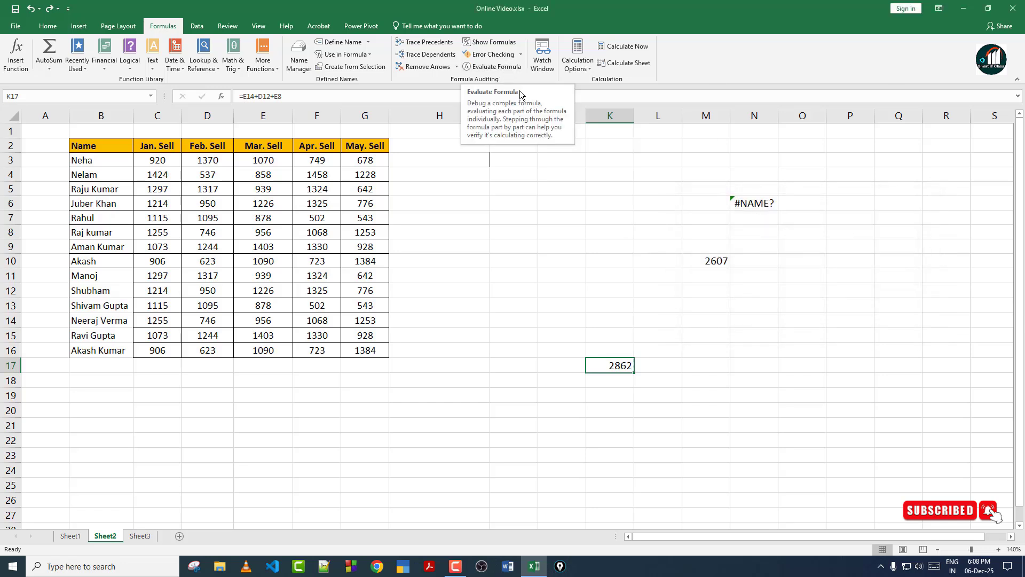
Clear the practice formulas from the range I2:P19.
click(541, 171)
drag(525, 147, 842, 393)
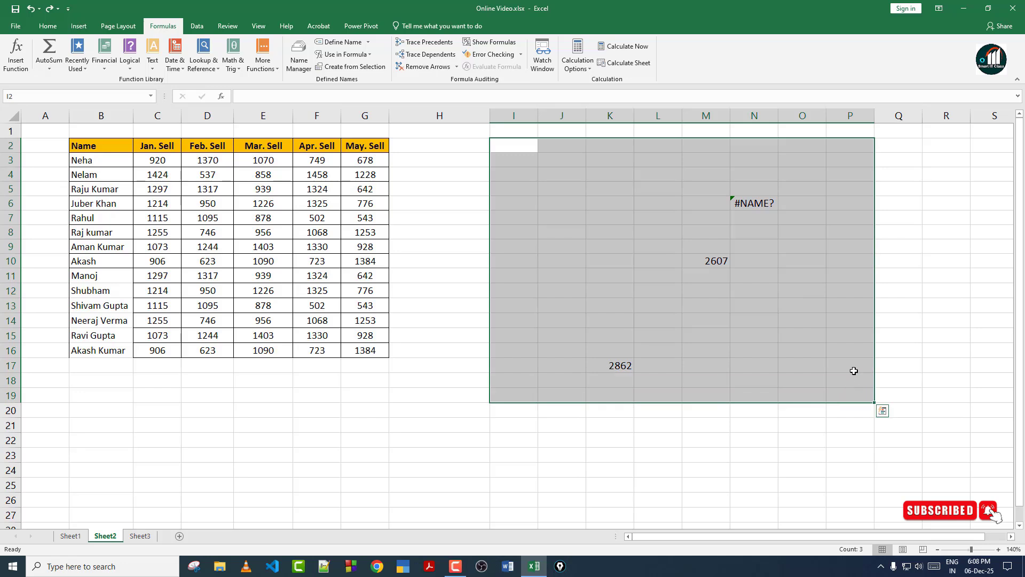
key(Delete)
click(706, 350)
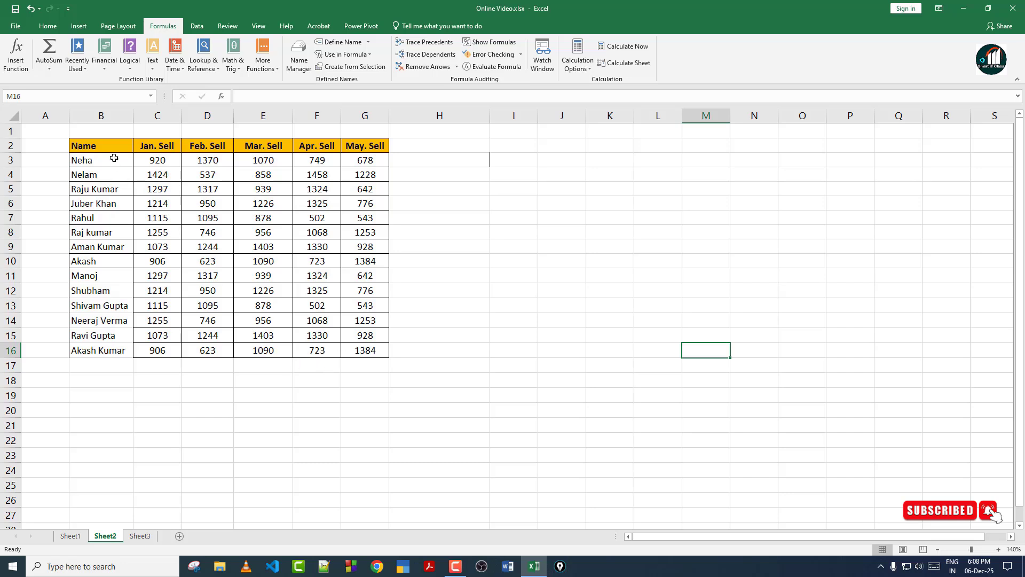
Total the May sales with AutoSum in cell G17 and check the resulting formula.
click(371, 362)
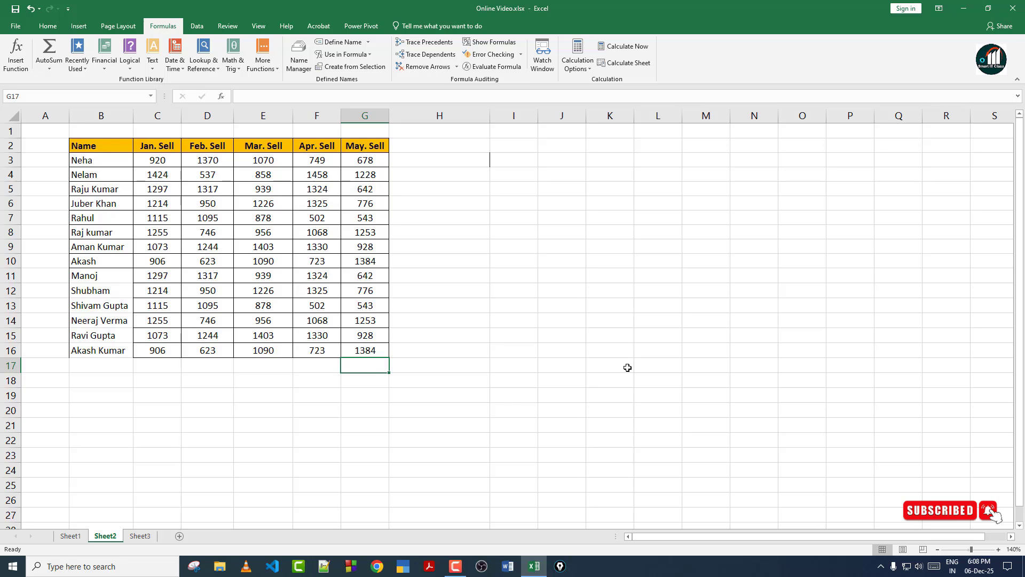
key(alt+equal)
key(Return)
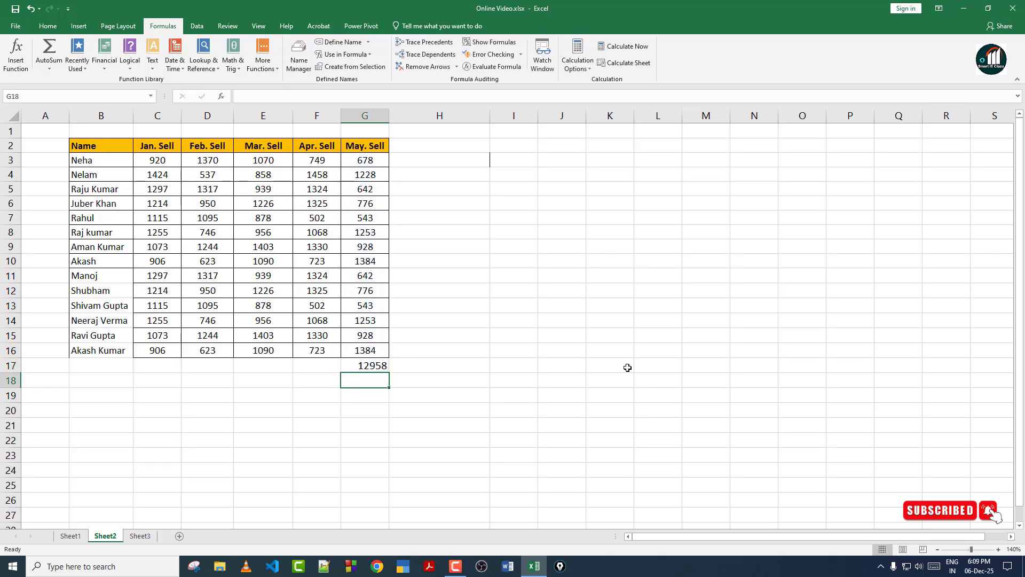
click(371, 367)
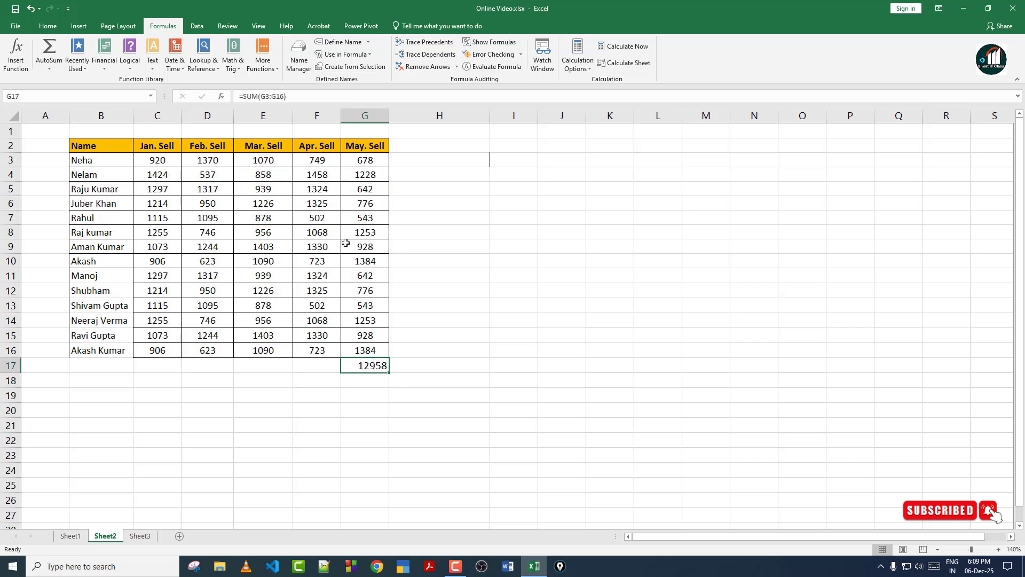
Change the May sales value in cell G3 to 985.
click(366, 161)
text(985)
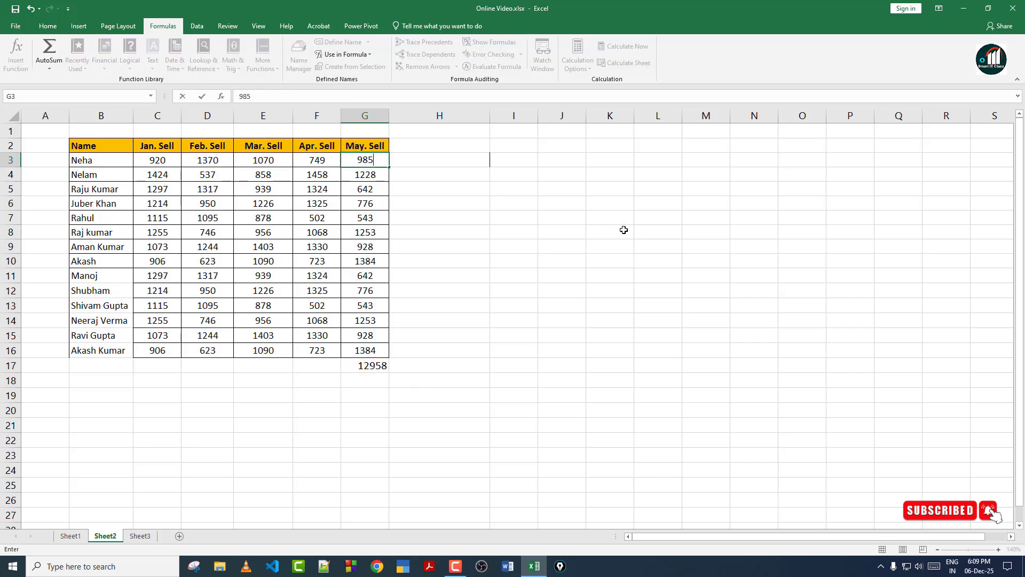
key(Return)
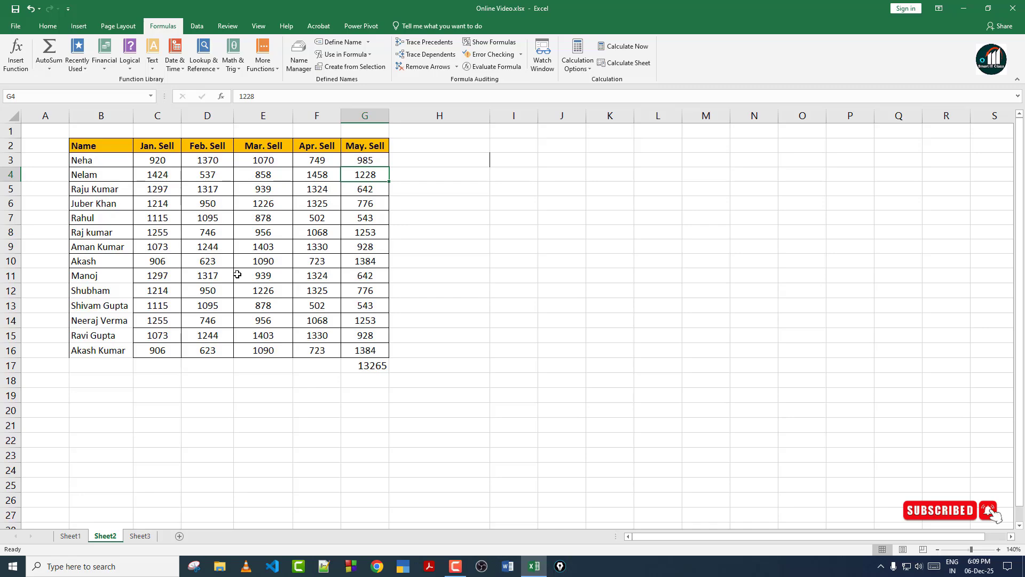
Total the May sales column on Sheet3 with AutoSum in cell G46.
click(140, 535)
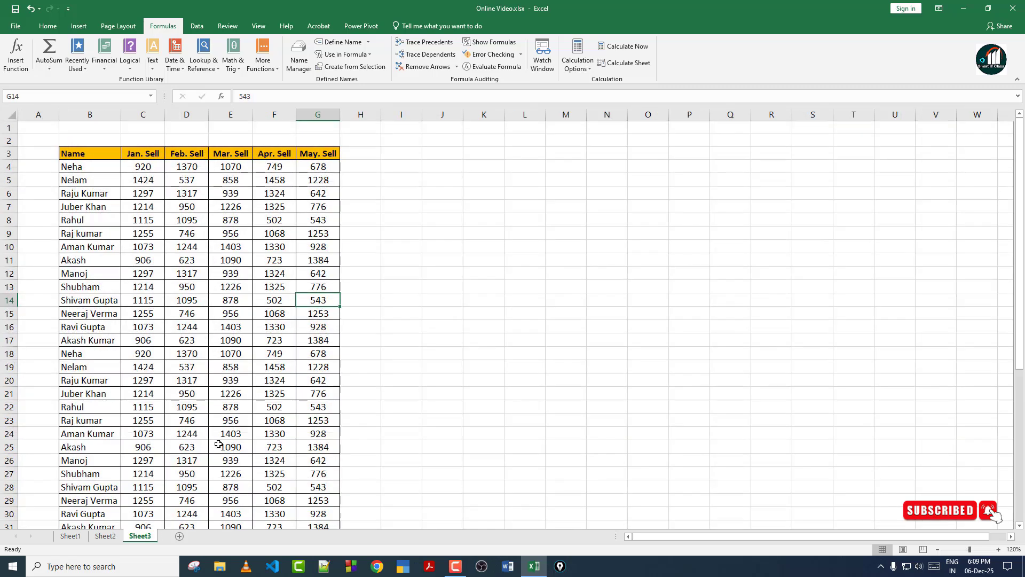
scroll(252, 305, down, 7)
scroll(316, 338, down, 6)
scroll(316, 339, up, 5)
click(331, 410)
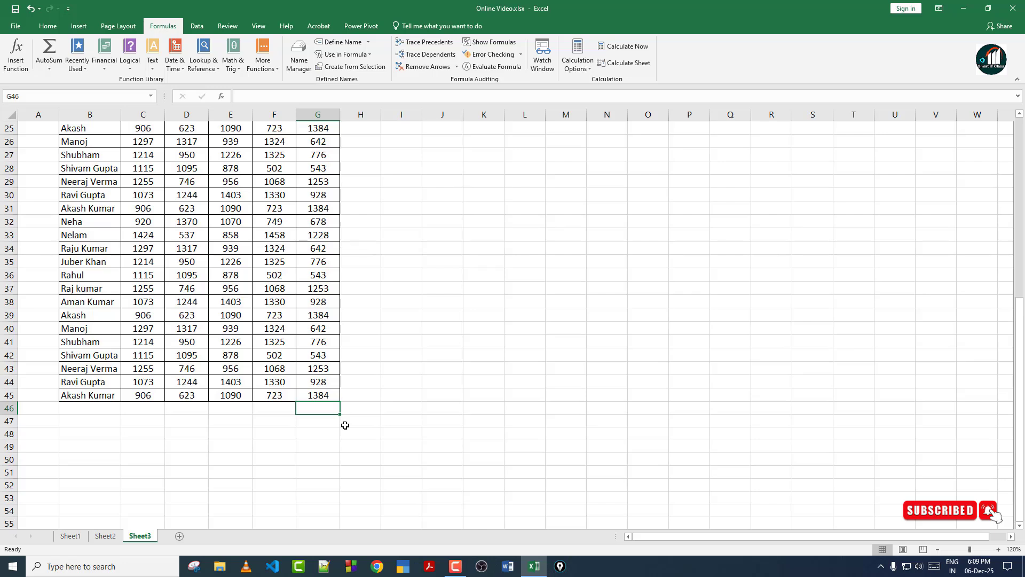
key(alt+equal)
key(alt+equal)
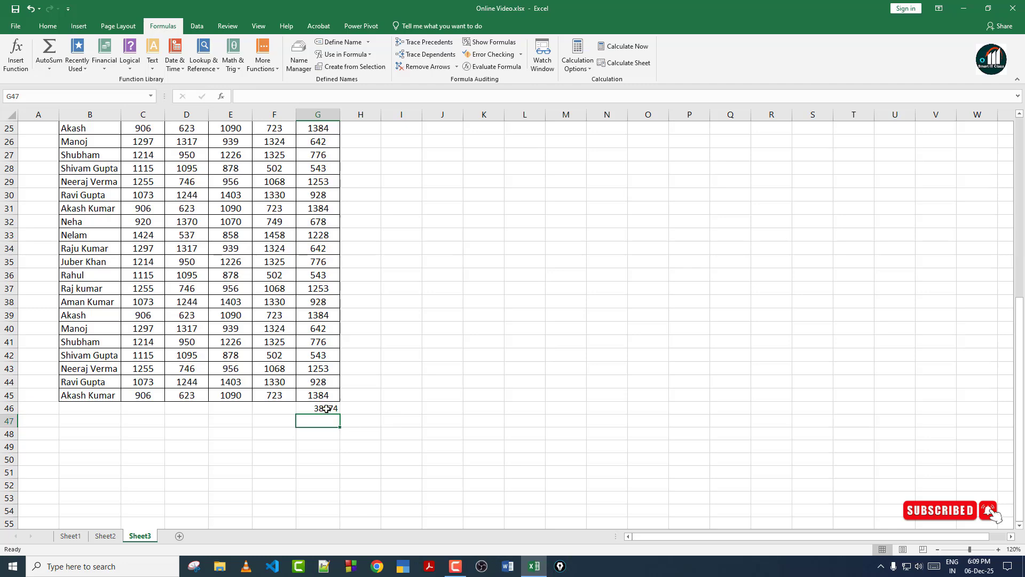
Set the May sales on Sheet3 to 1200 in cell G4 and 1500 in cell G38.
scroll(382, 381, up, 8)
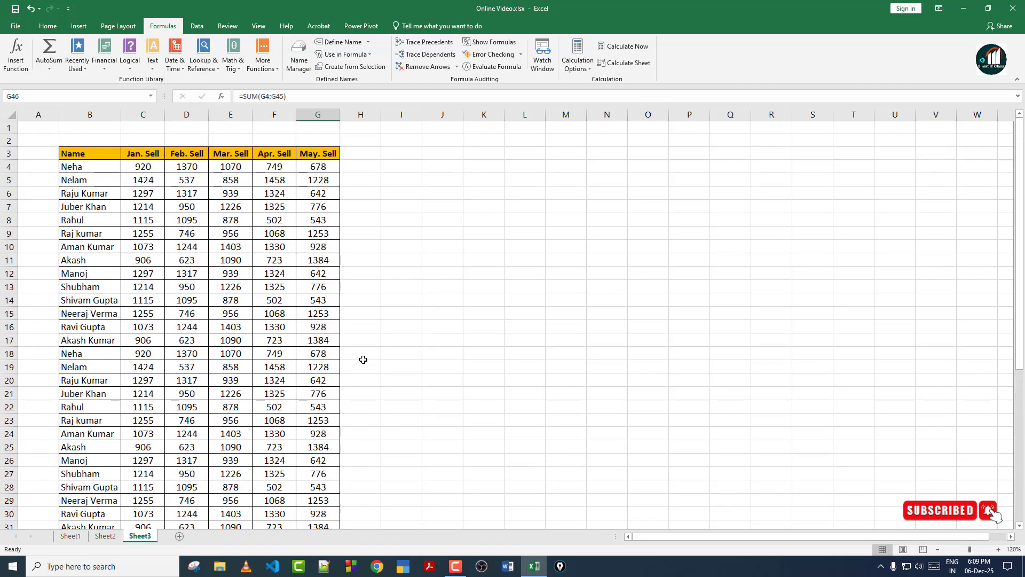
click(318, 166)
text(1200)
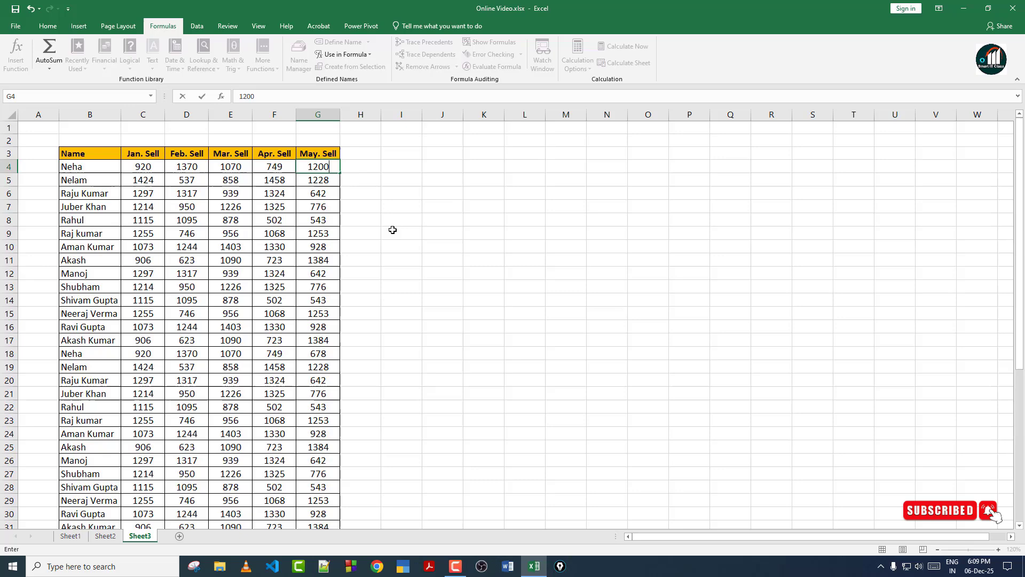
key(Return)
scroll(392, 229, down, 11)
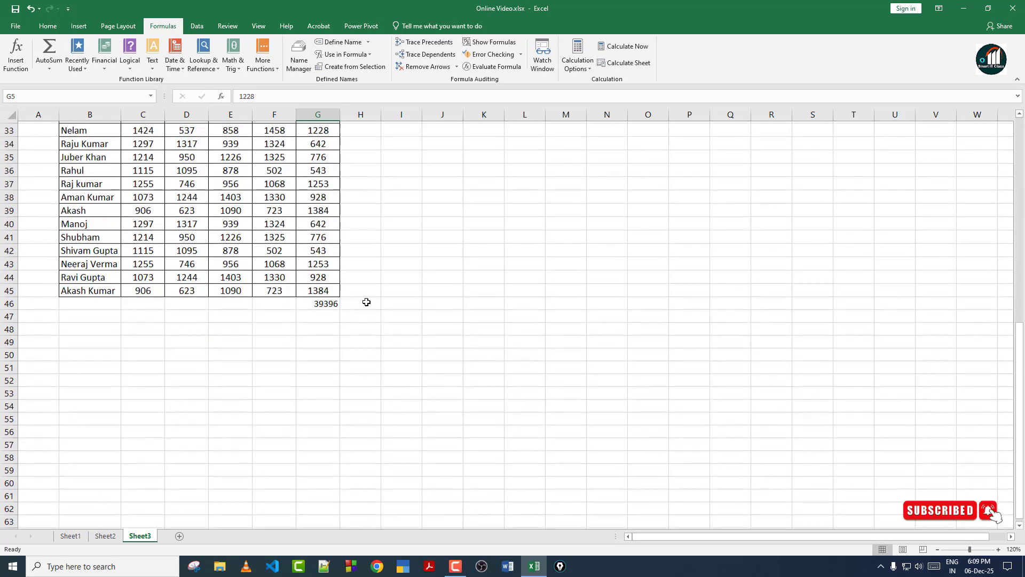
click(316, 183)
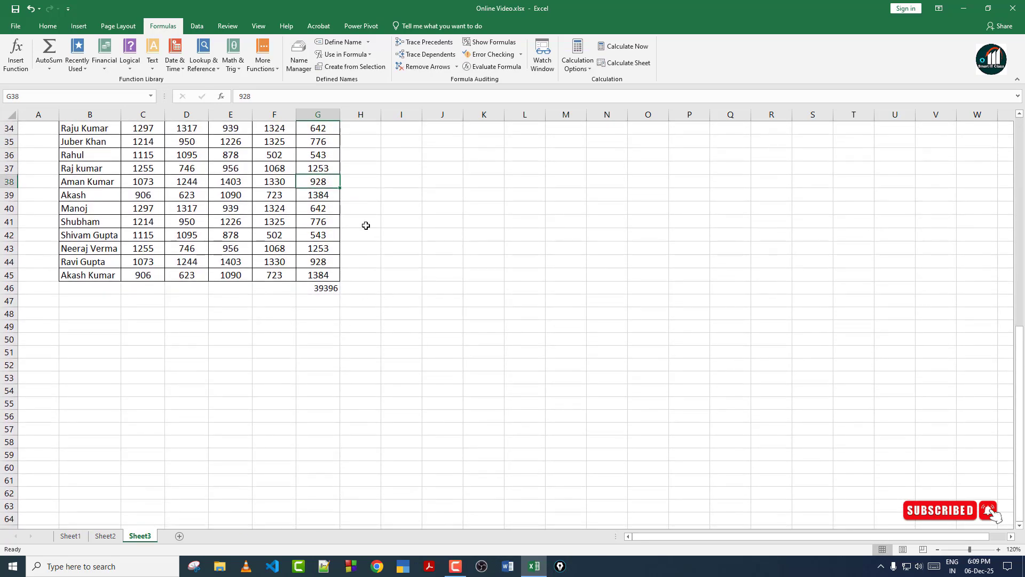
text(1500)
key(Return)
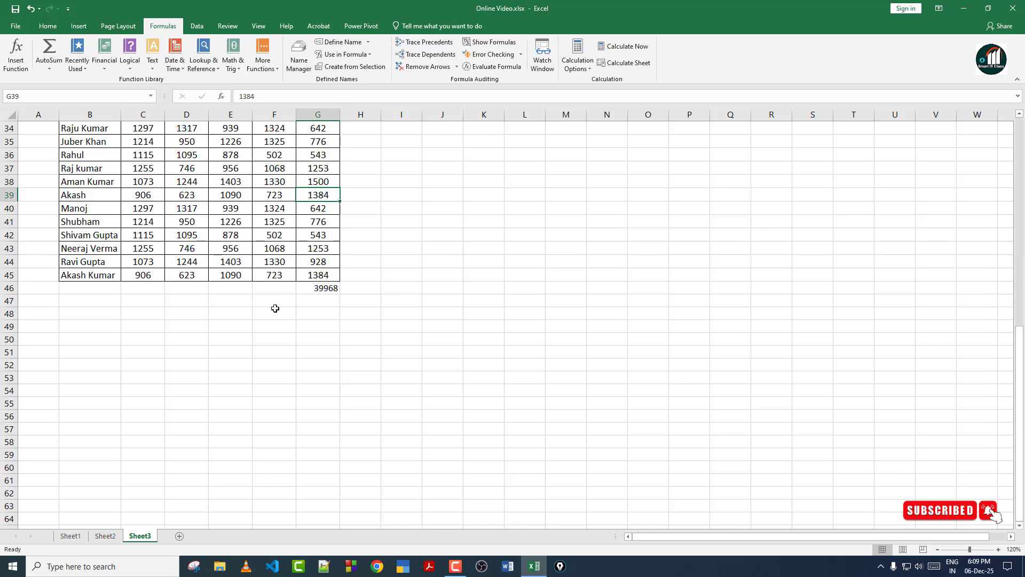
Set the May sales on Sheet3 to 450 in cell G6 and check the column total below the table.
scroll(341, 240, up, 11)
click(318, 197)
text(450)
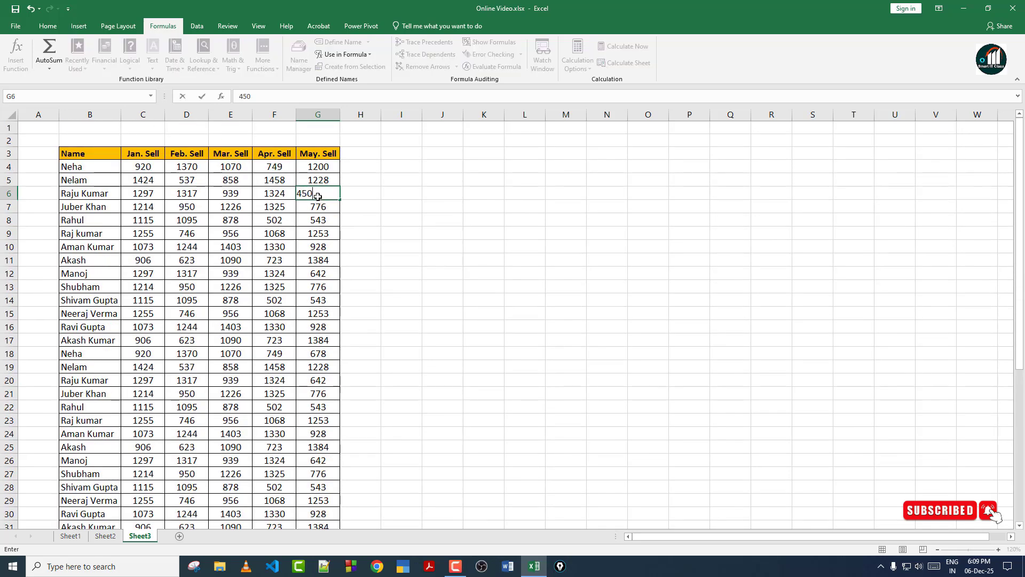
key(Return)
scroll(363, 318, down, 7)
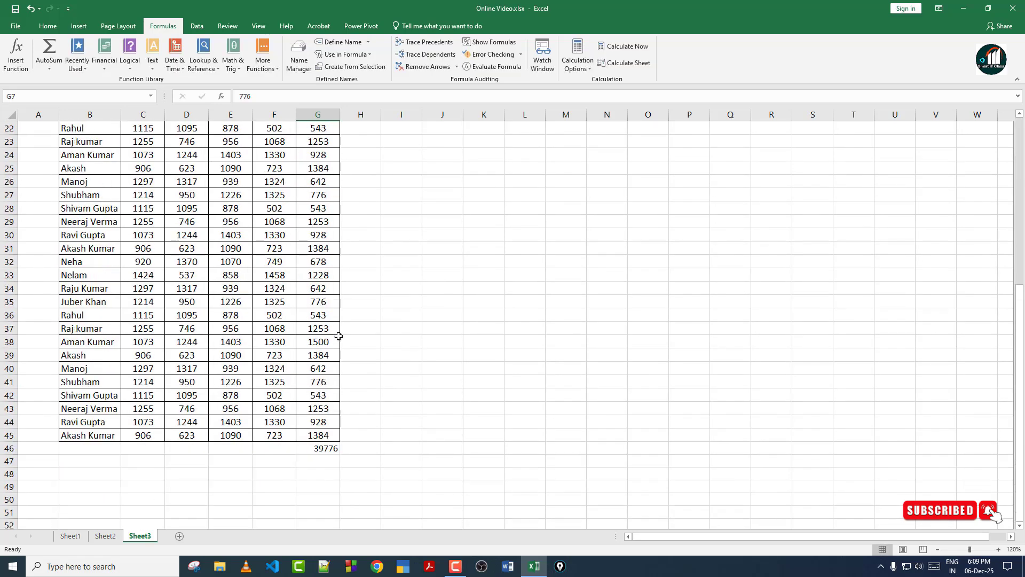
scroll(363, 318, up, 7)
scroll(363, 318, down, 4)
scroll(339, 472, down, 3)
scroll(354, 427, down, 3)
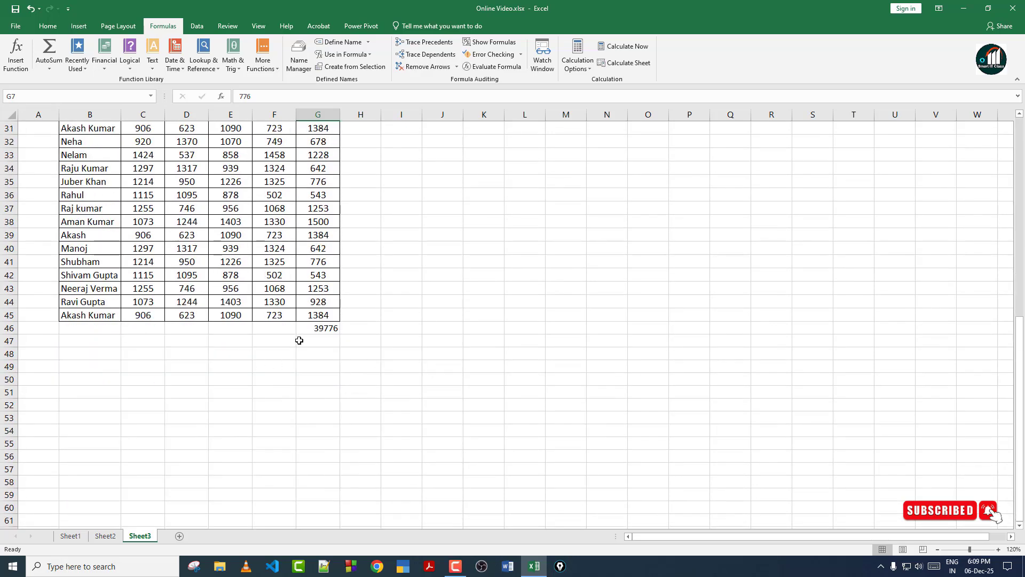
Add a watch on the May total in cell G46 of Sheet3 and place the Watch Window beside the table.
click(304, 327)
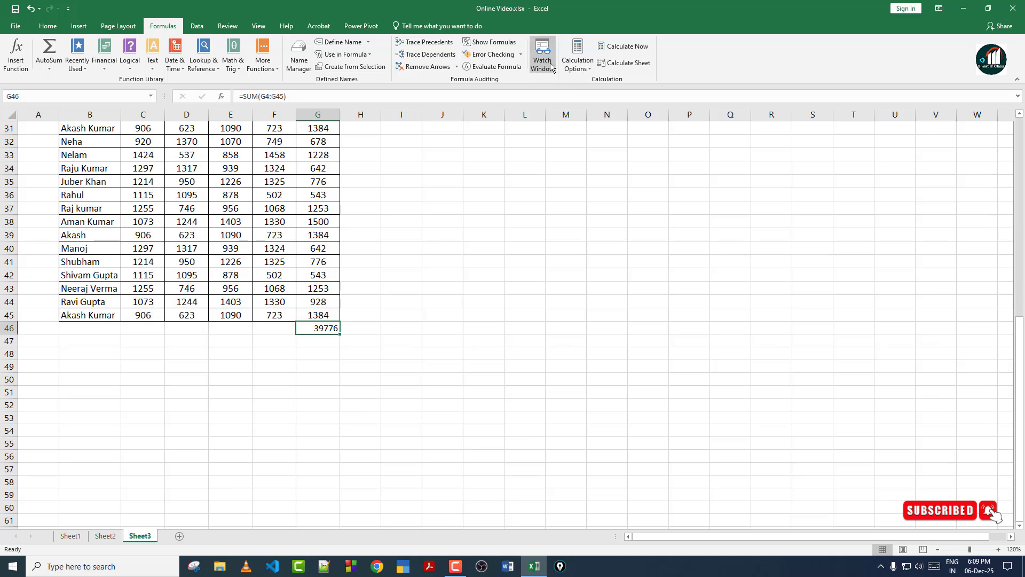
click(325, 352)
click(330, 289)
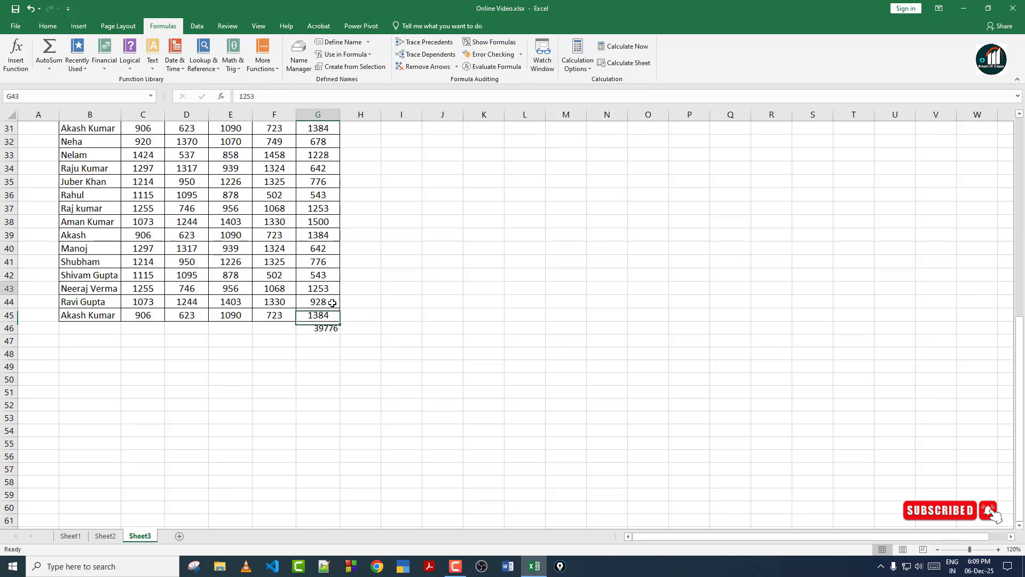
click(334, 328)
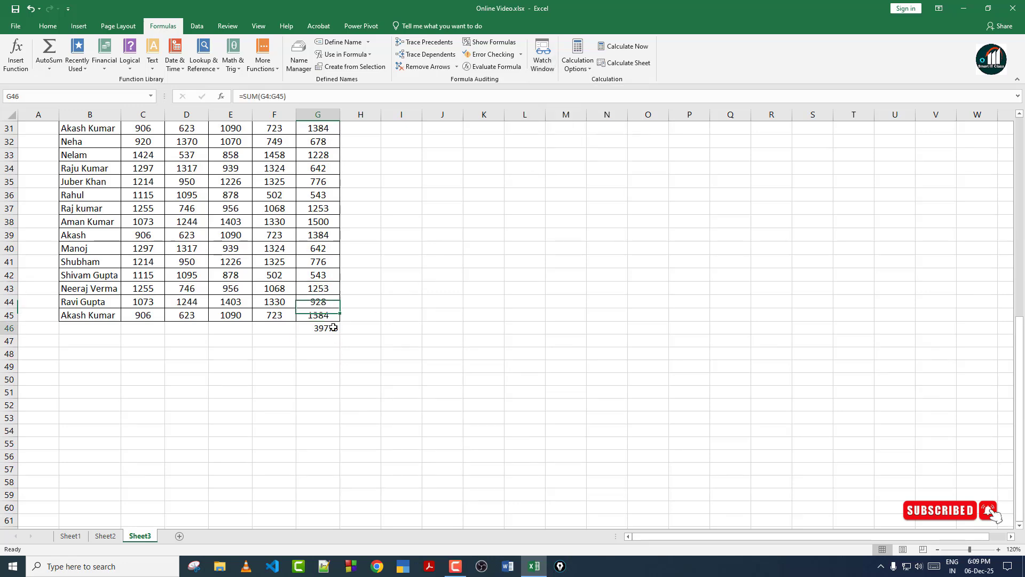
click(545, 67)
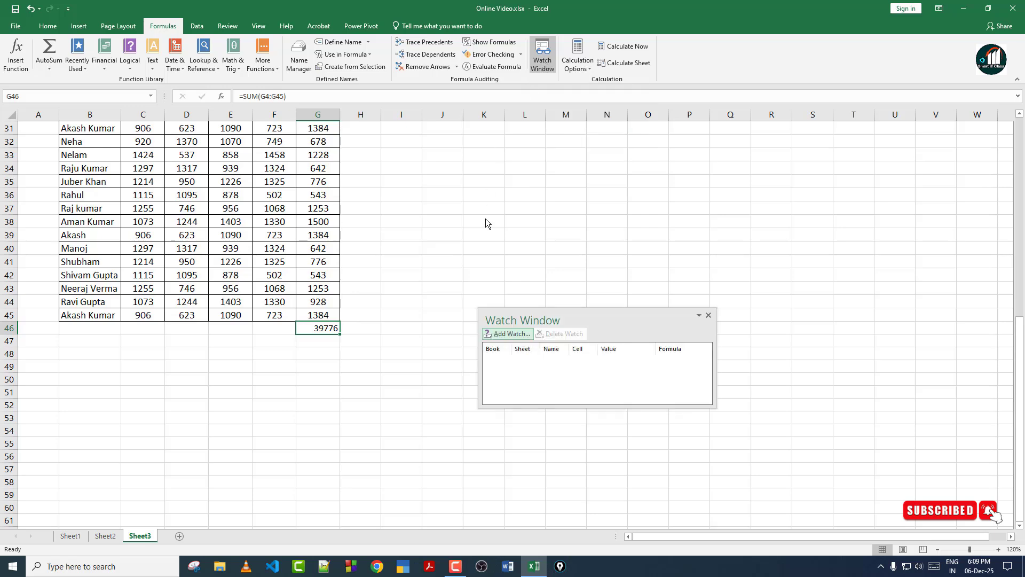
click(510, 334)
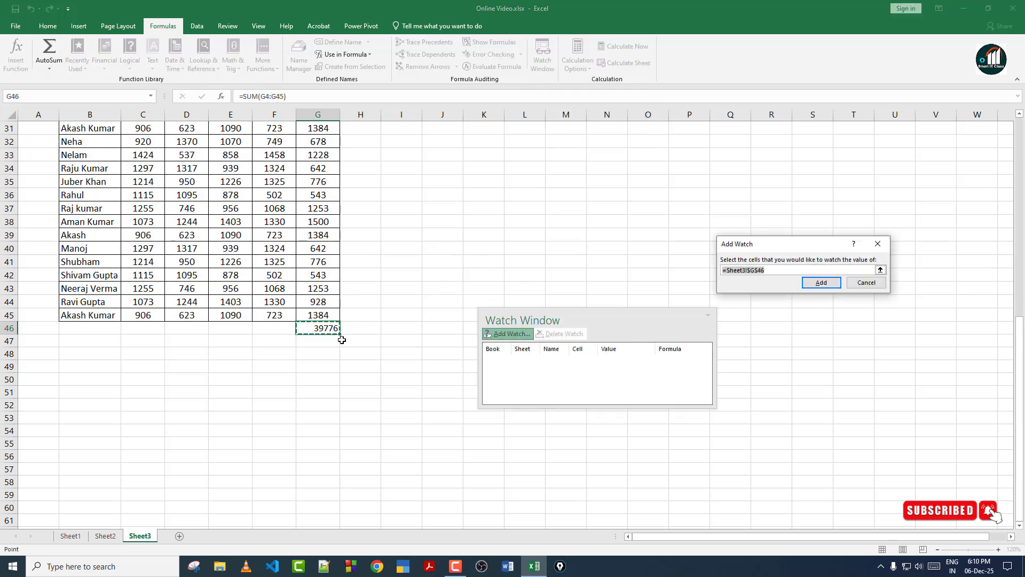
click(821, 283)
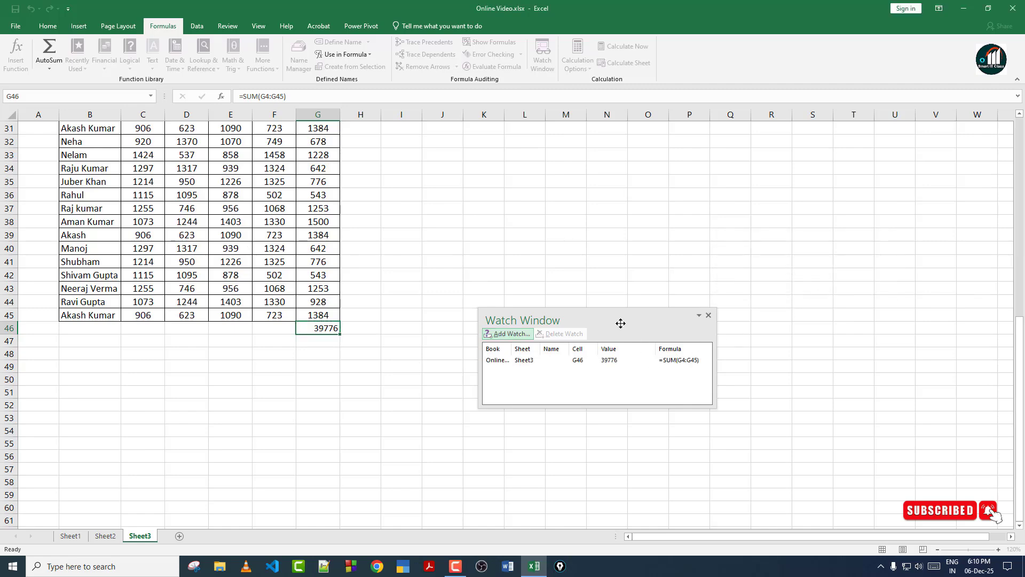
drag(618, 321, 693, 186)
Set the May sales on Sheet3 to 5000 in cell G7 and 12 in cell G4, and close the Watch Window.
scroll(401, 297, up, 4)
scroll(401, 297, up, 6)
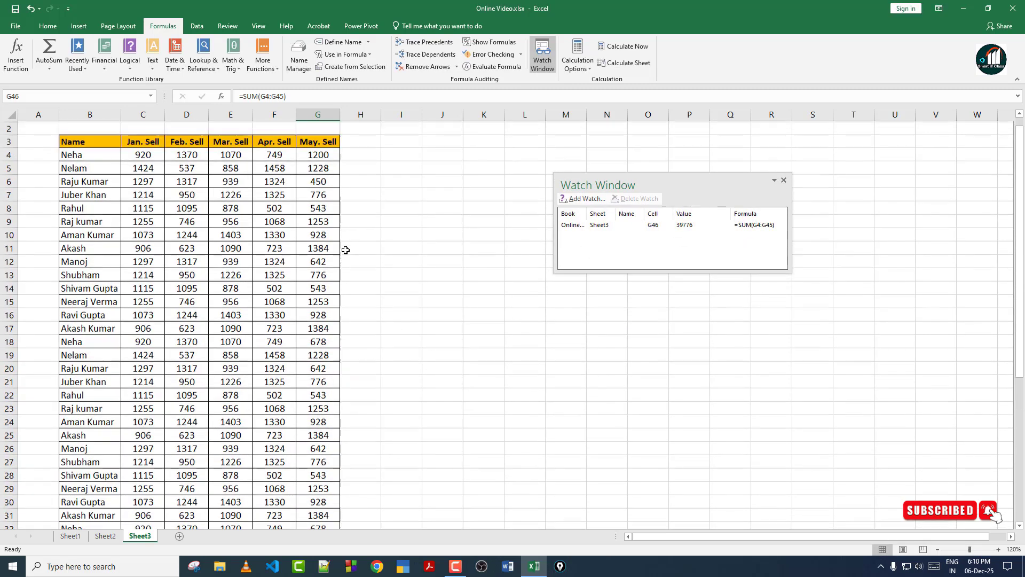
click(318, 206)
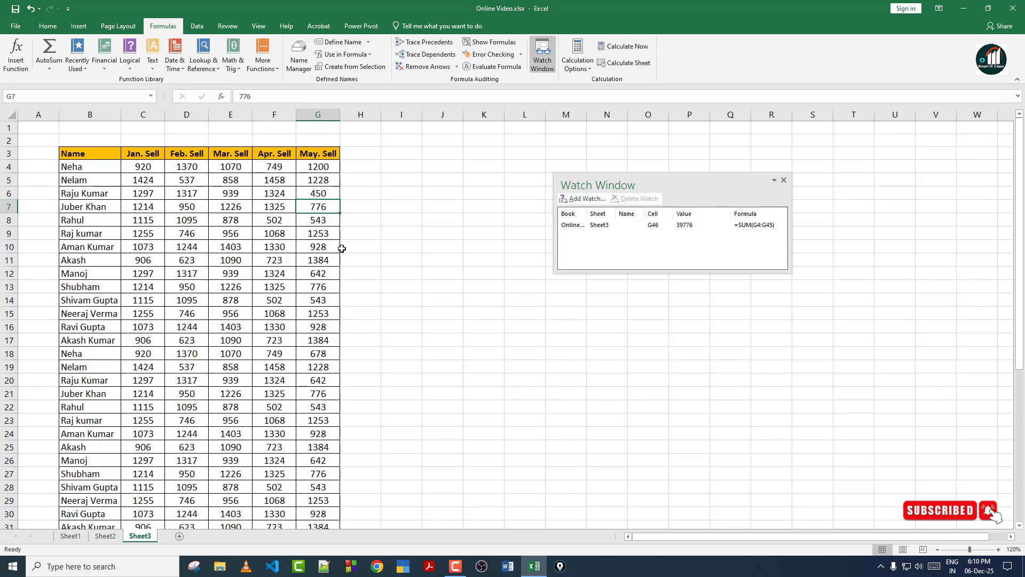
text(5000)
key(Return)
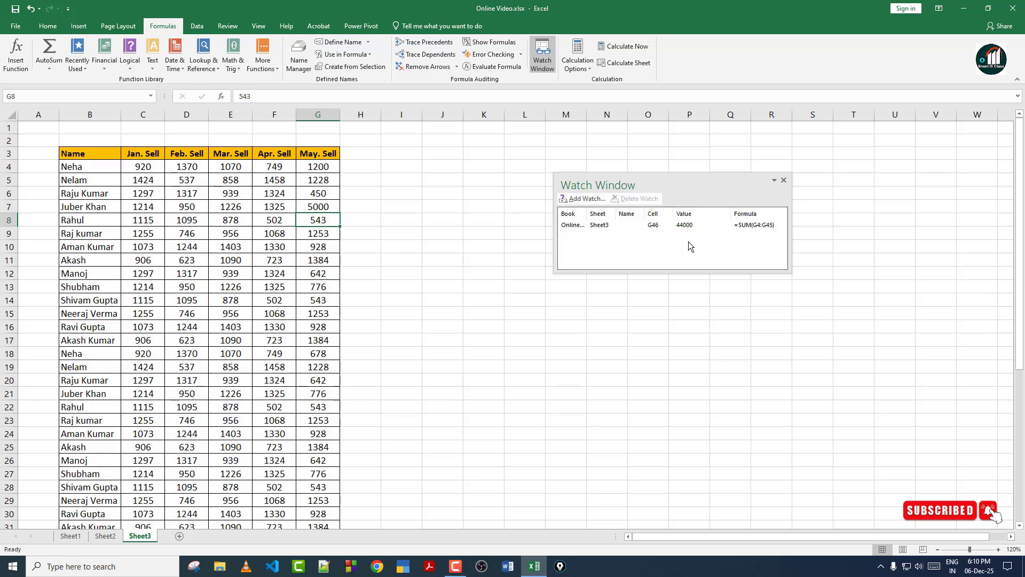
click(318, 167)
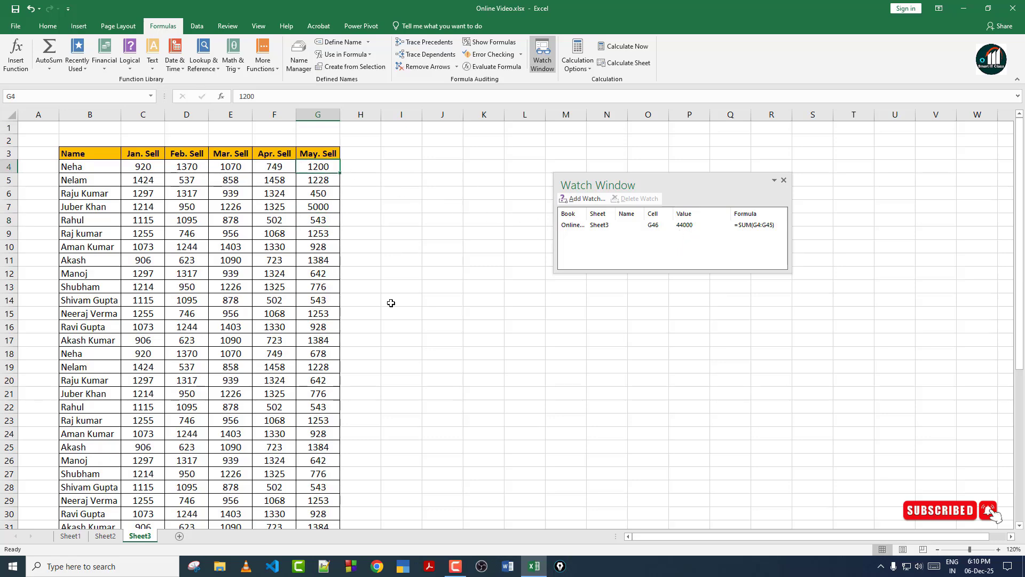
text(1)
key(Return)
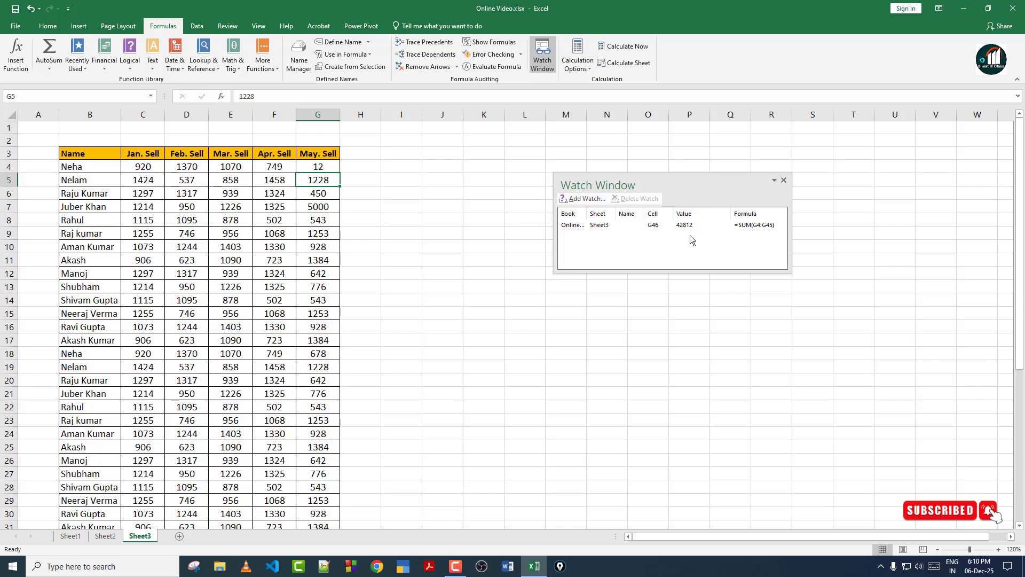
click(784, 180)
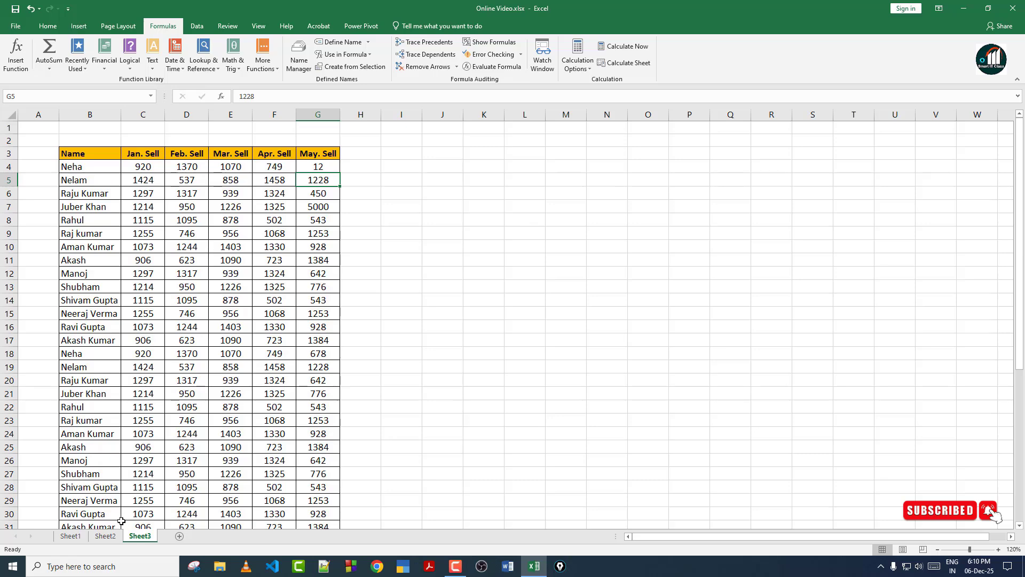
Insert a new blank worksheet and place it after Sheet3 as the last sheet.
click(106, 536)
drag(87, 144, 318, 307)
click(318, 378)
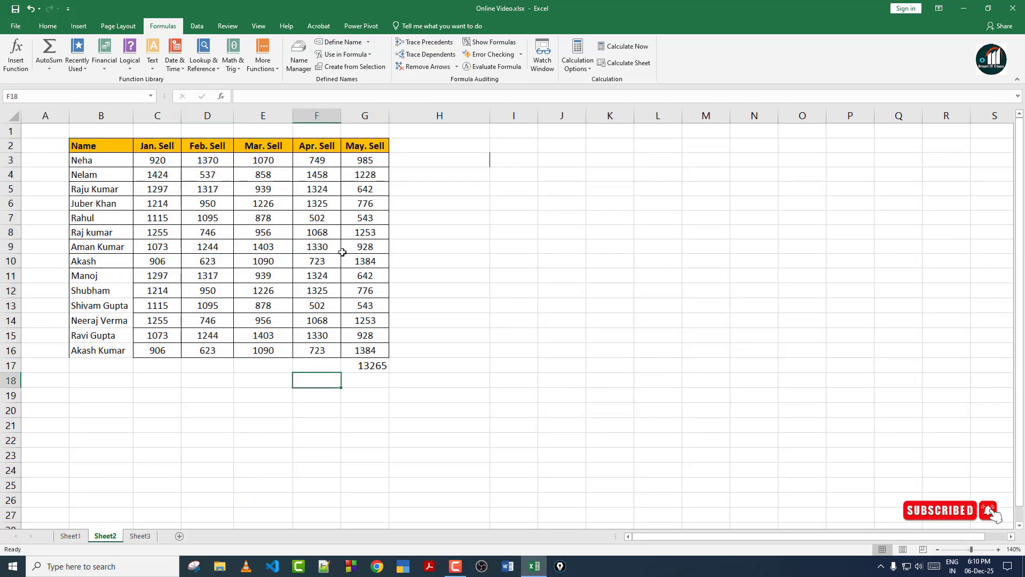
click(180, 535)
drag(145, 536, 200, 538)
click(105, 536)
click(184, 536)
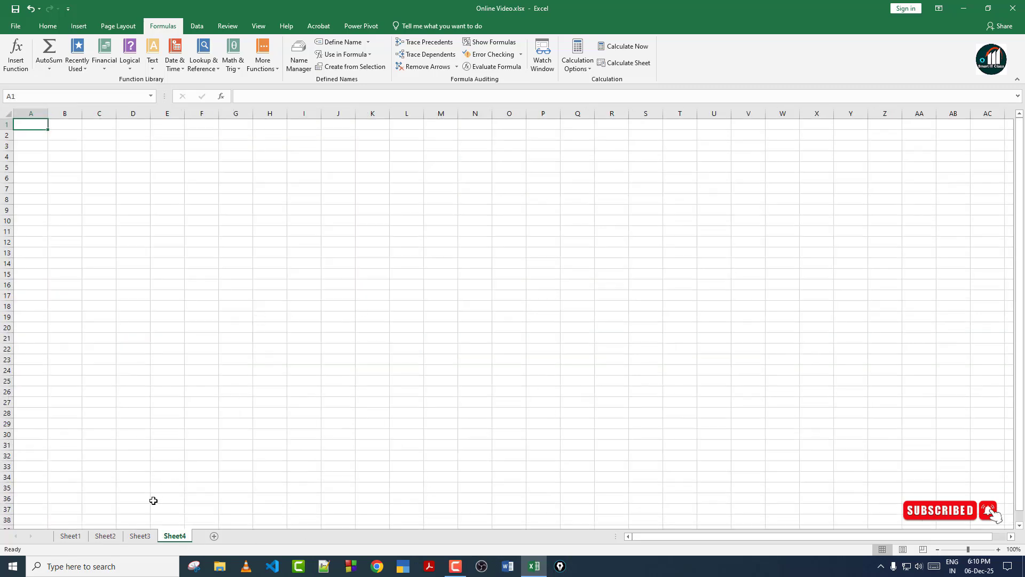
Add watches for the whole sales table on Sheet2, cells B2:G16, in the Watch Window.
click(105, 535)
click(97, 145)
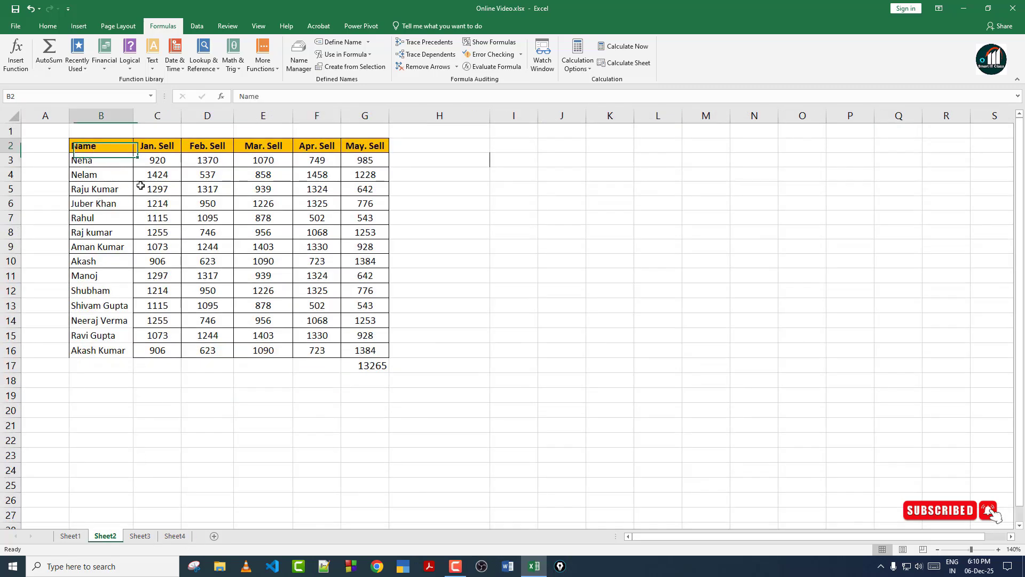
drag(140, 185, 216, 277)
drag(476, 302, 476, 295)
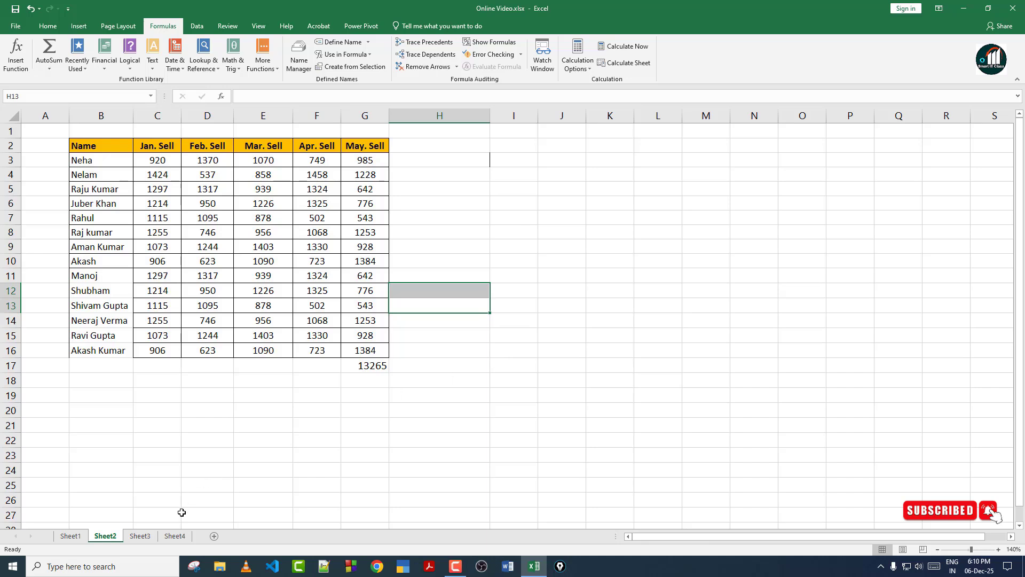
click(240, 408)
drag(82, 144, 368, 350)
click(542, 55)
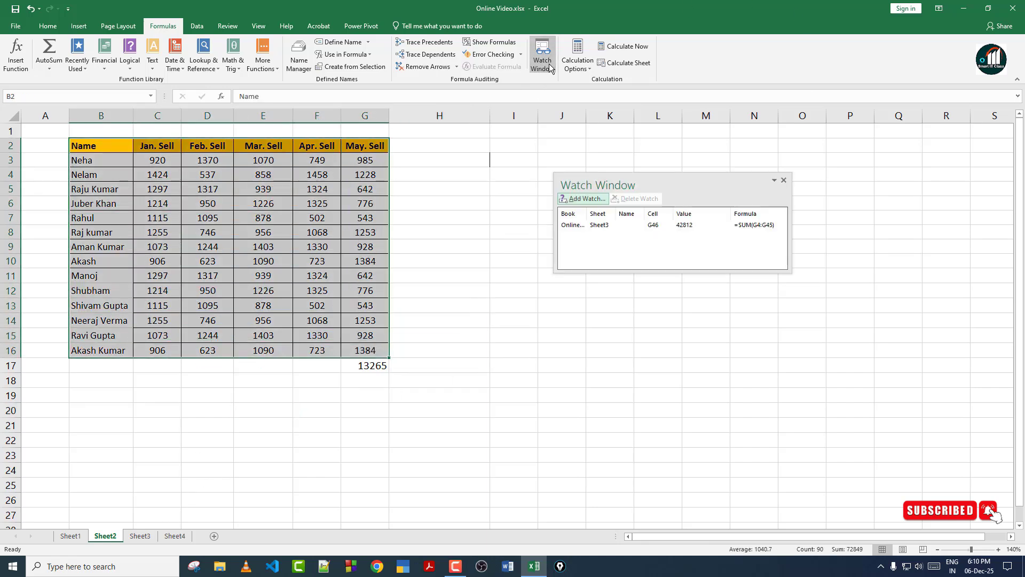
click(586, 198)
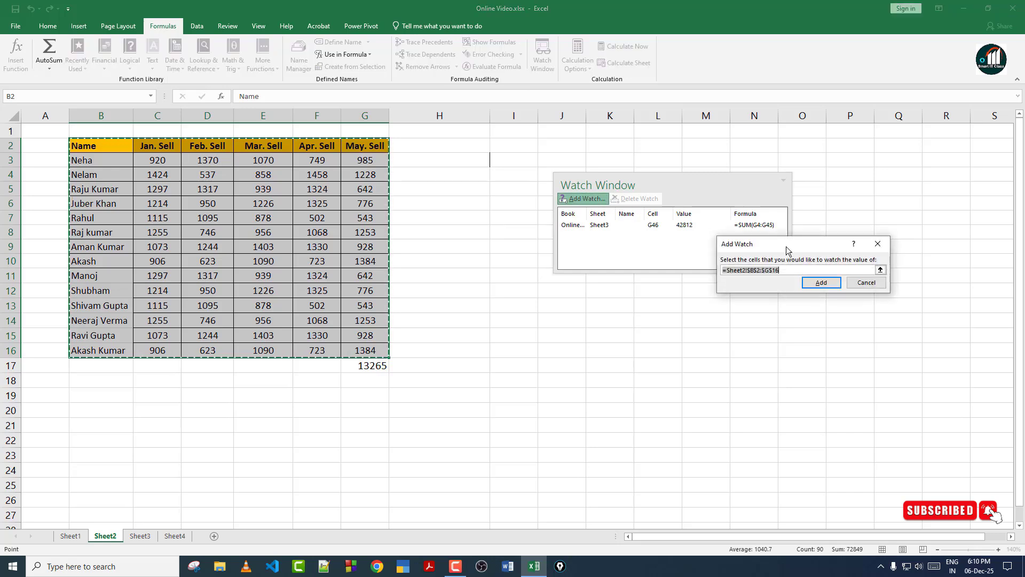
click(821, 282)
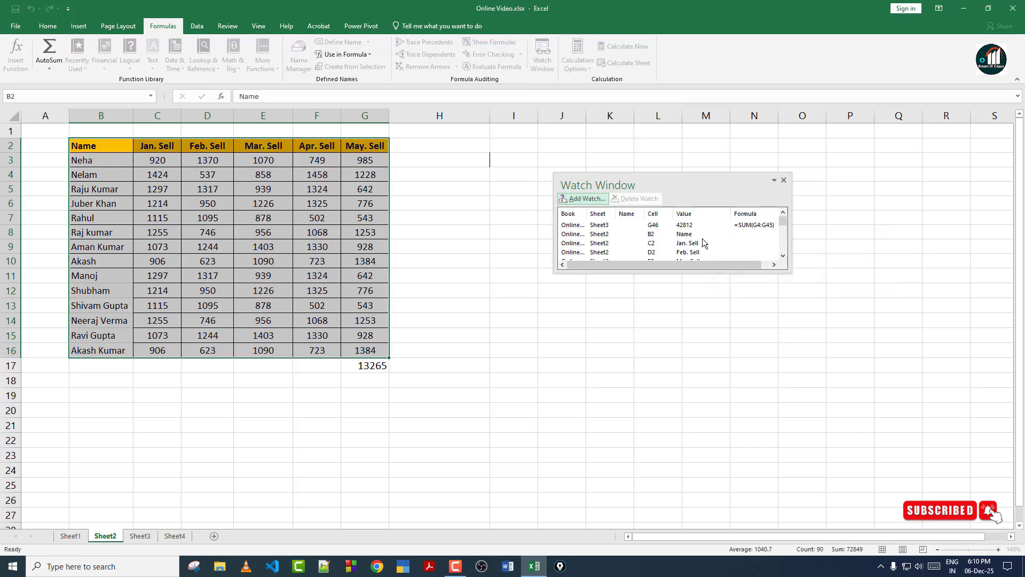
On Sheet4, make the Watch Window taller and enter the headings "name" in cell B2 and "jan sell" in C2.
click(172, 536)
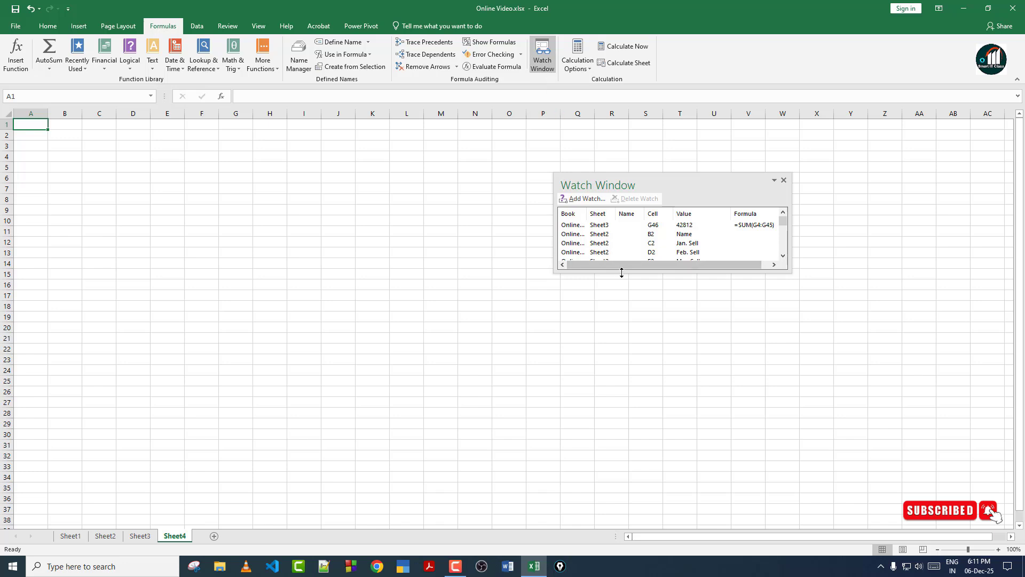
drag(620, 271, 624, 464)
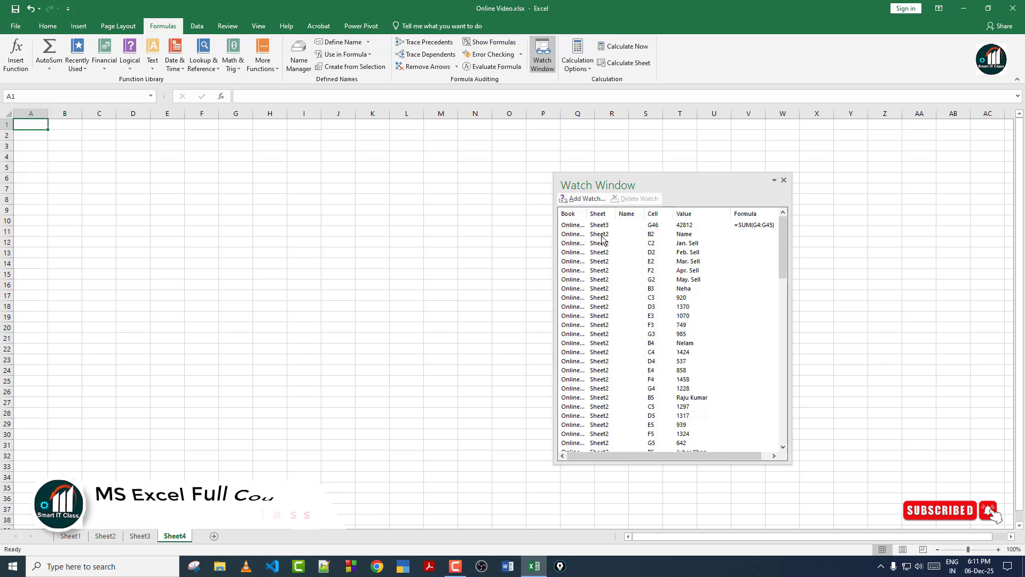
click(72, 135)
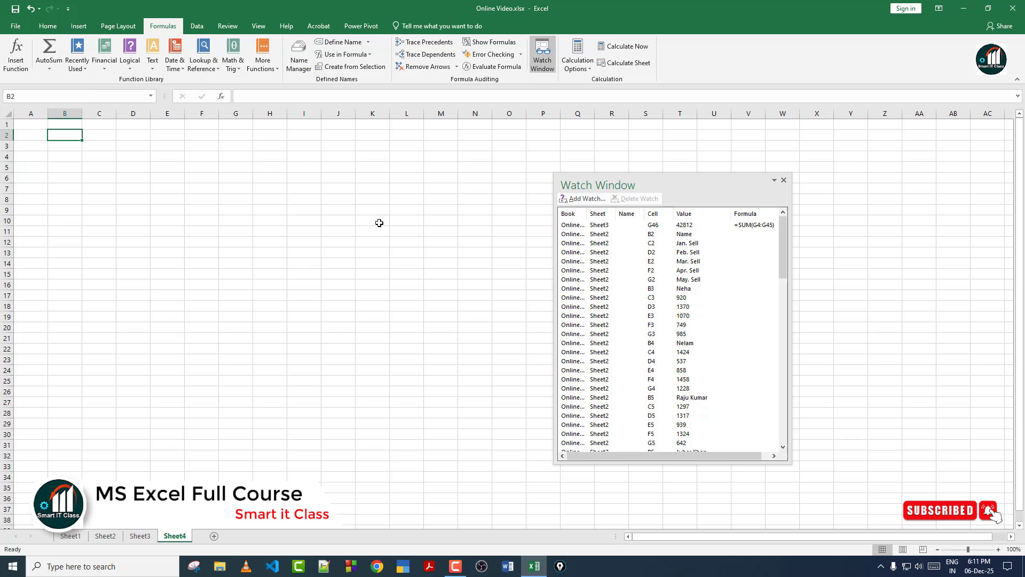
text(name)
key(ctrl+Return)
key(Tab)
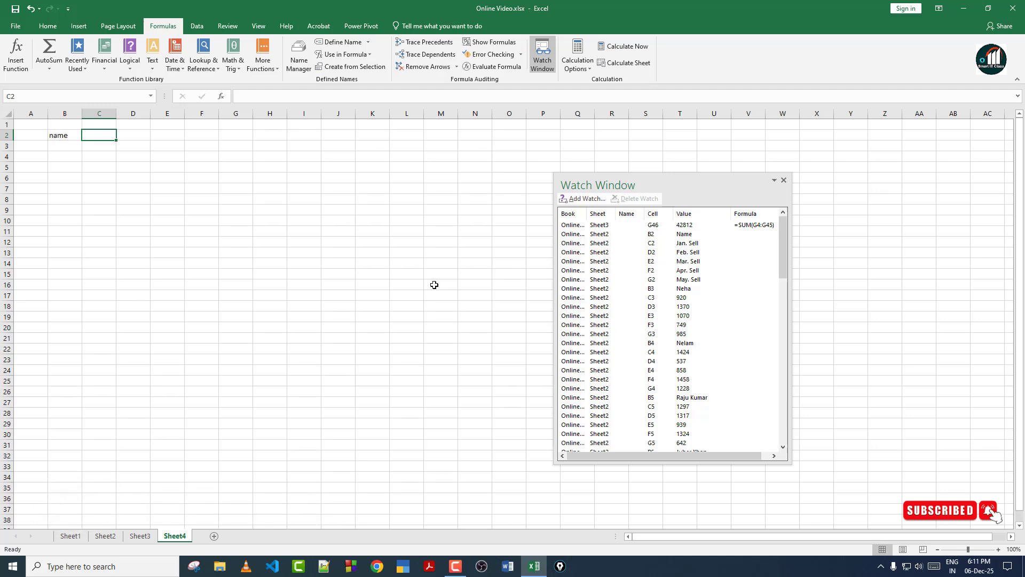
text(jan sell)
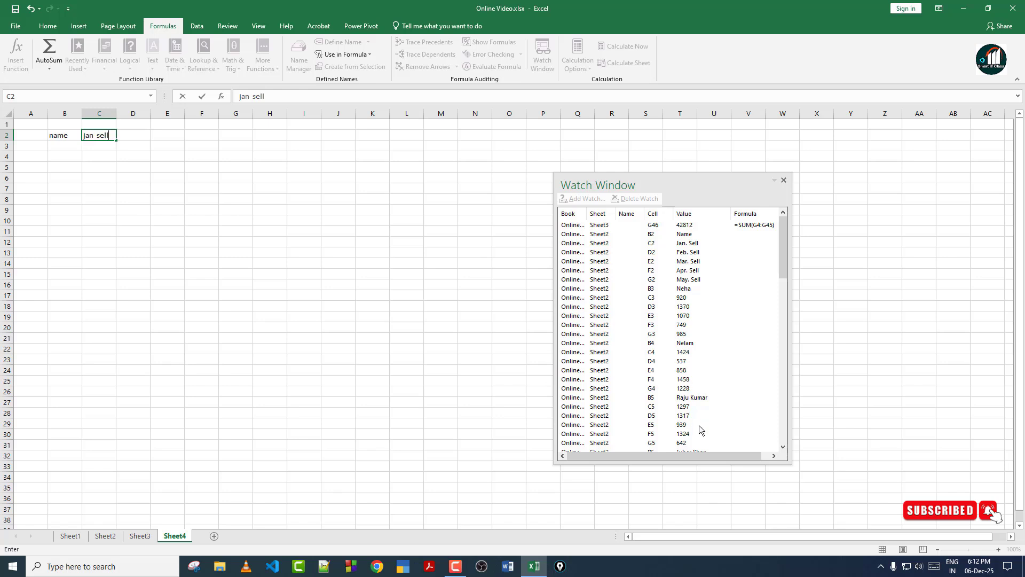
Dock the Watch Window beneath the ribbon to browse the watched cells, and undock and close it.
drag(694, 181, 590, 101)
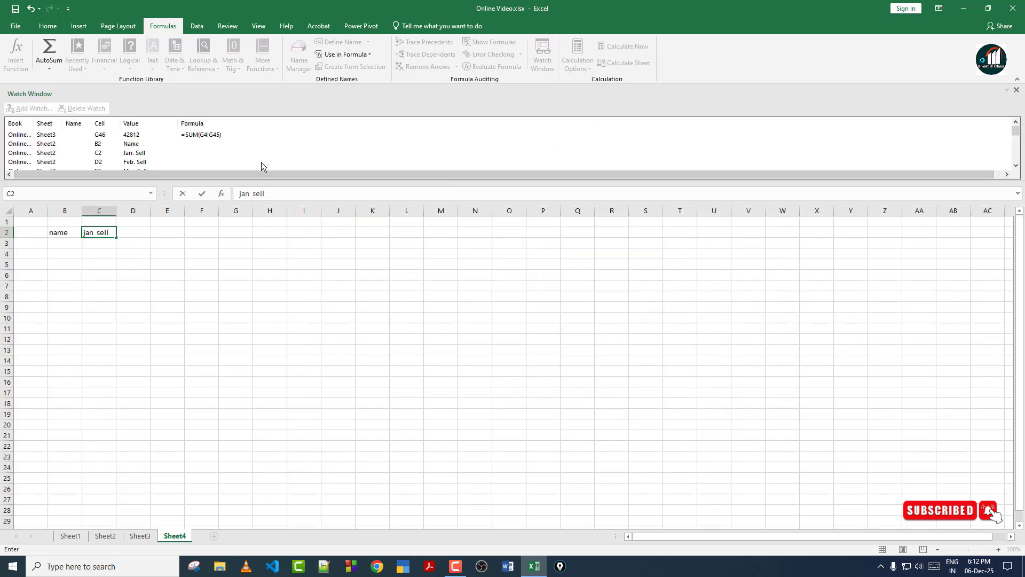
scroll(373, 160, down, 2)
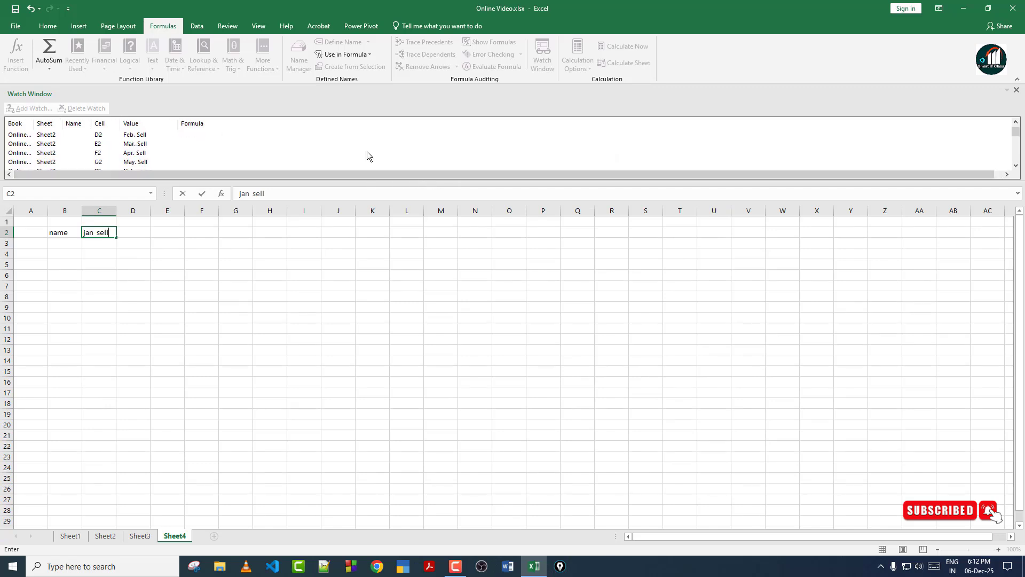
scroll(367, 151, down, 8)
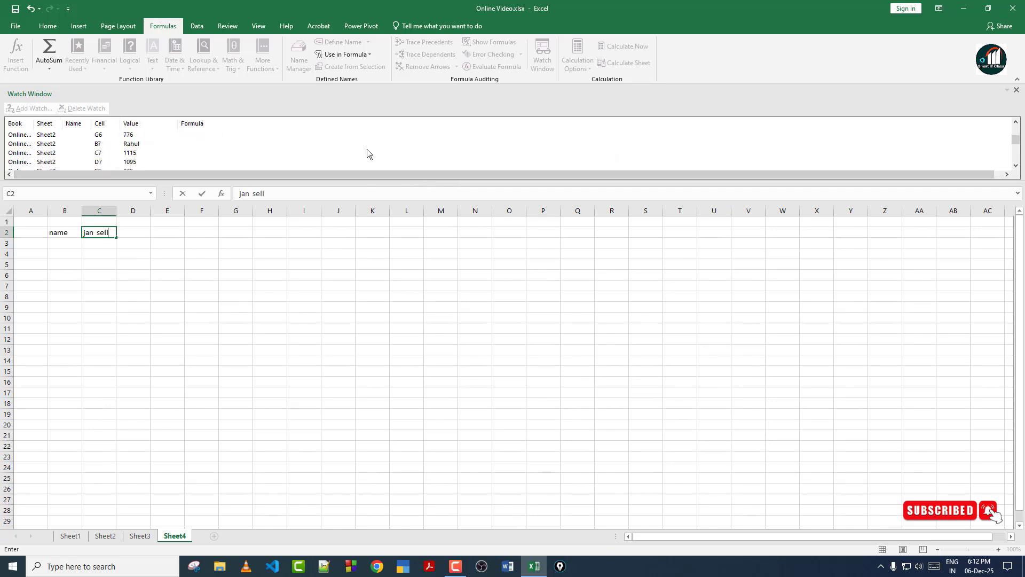
double_click(374, 90)
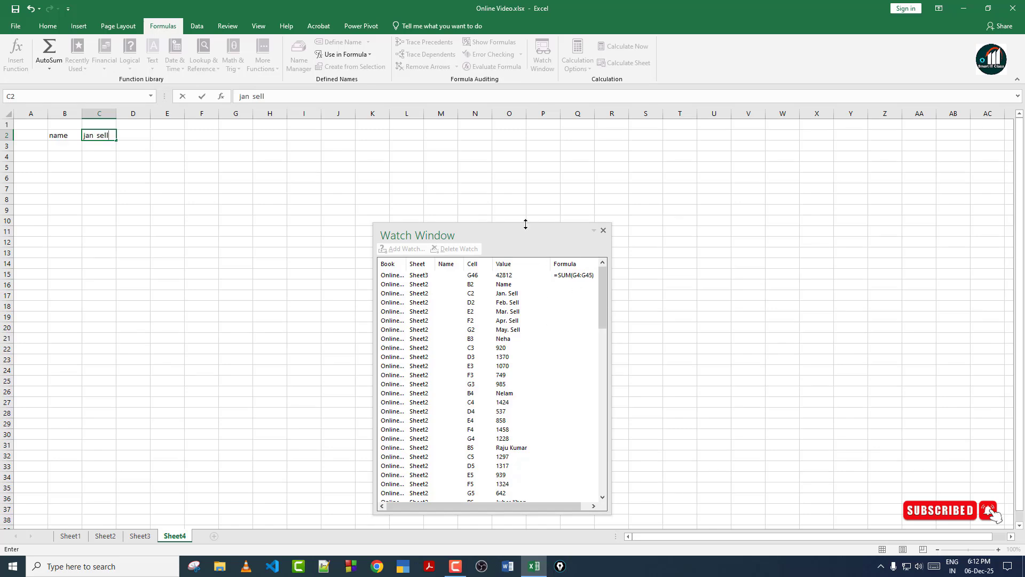
click(521, 220)
drag(514, 242, 588, 213)
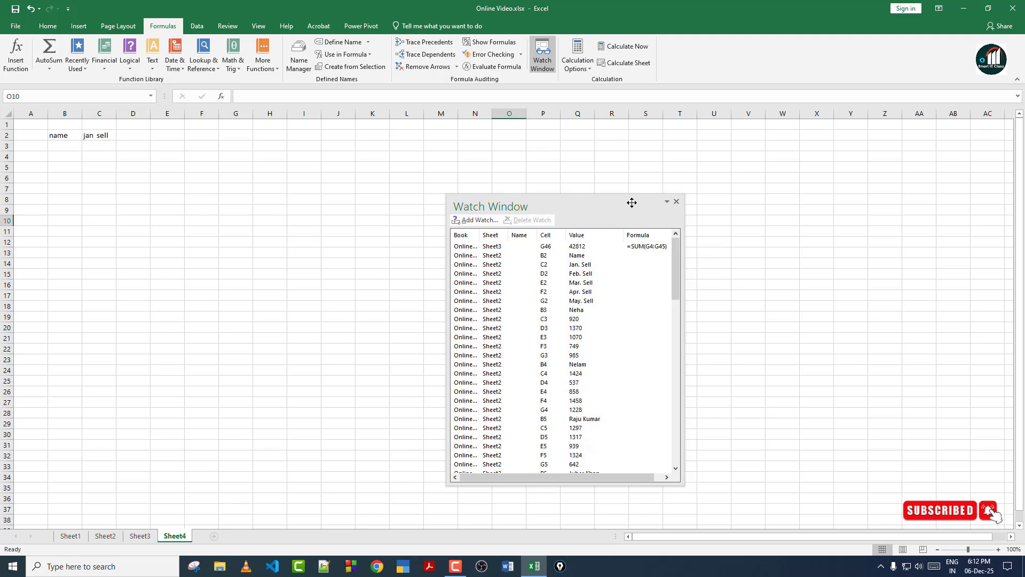
click(677, 202)
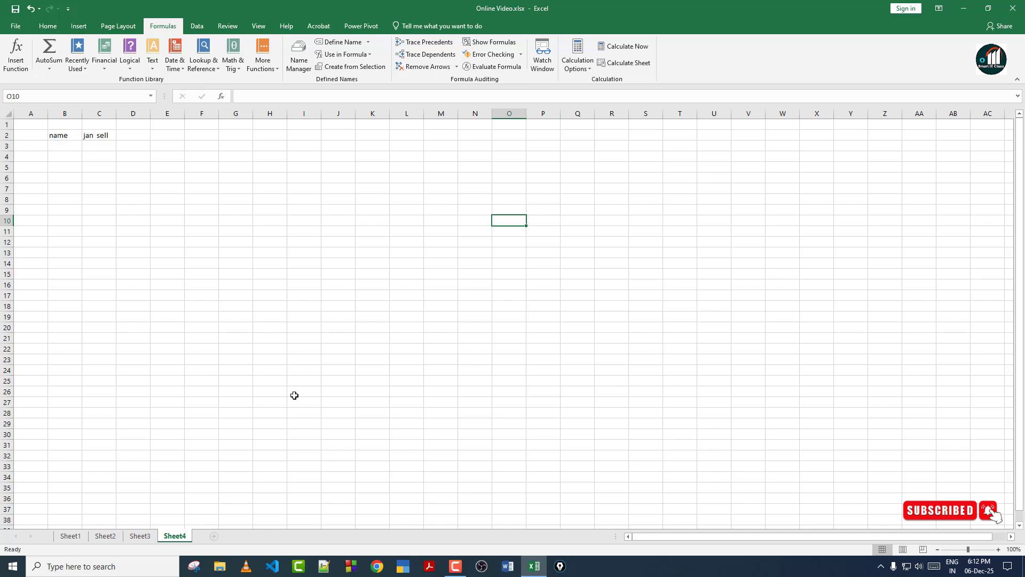
Delete the May total from cell G17 on Sheet2.
click(104, 535)
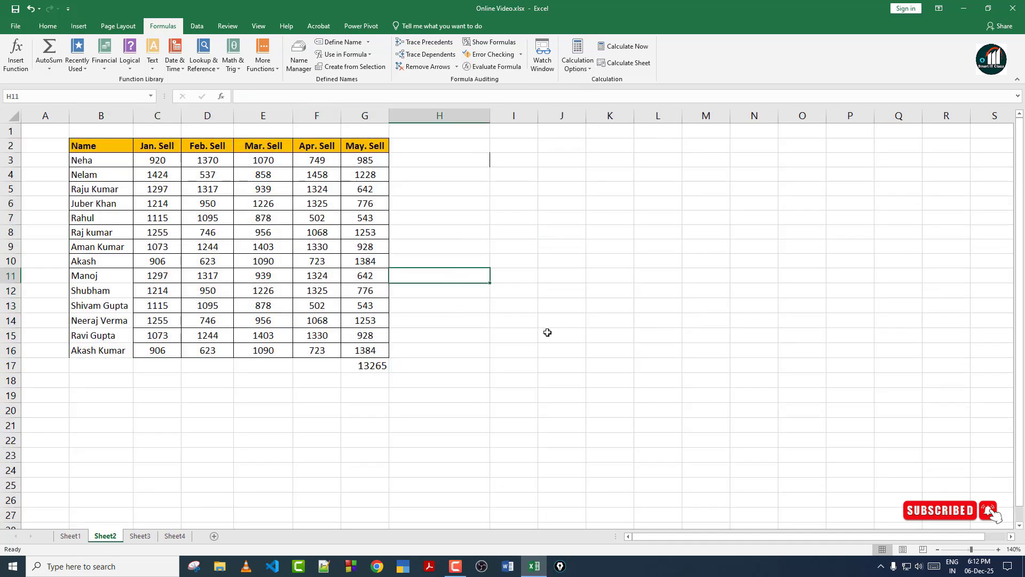
click(367, 367)
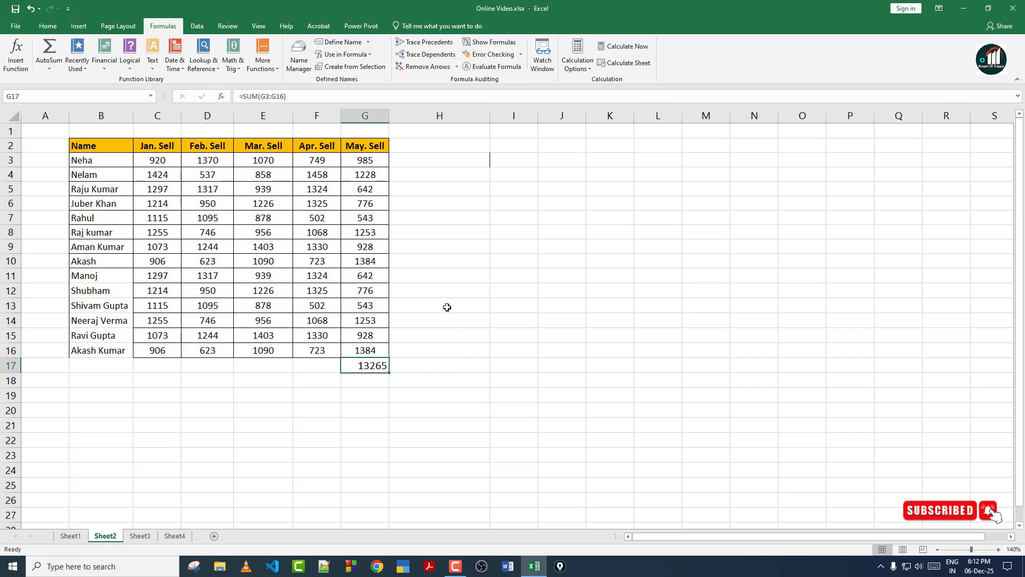
key(Delete)
Enter a SUM formula in H3 that totals the first row's named range, C3:G3.
click(429, 157)
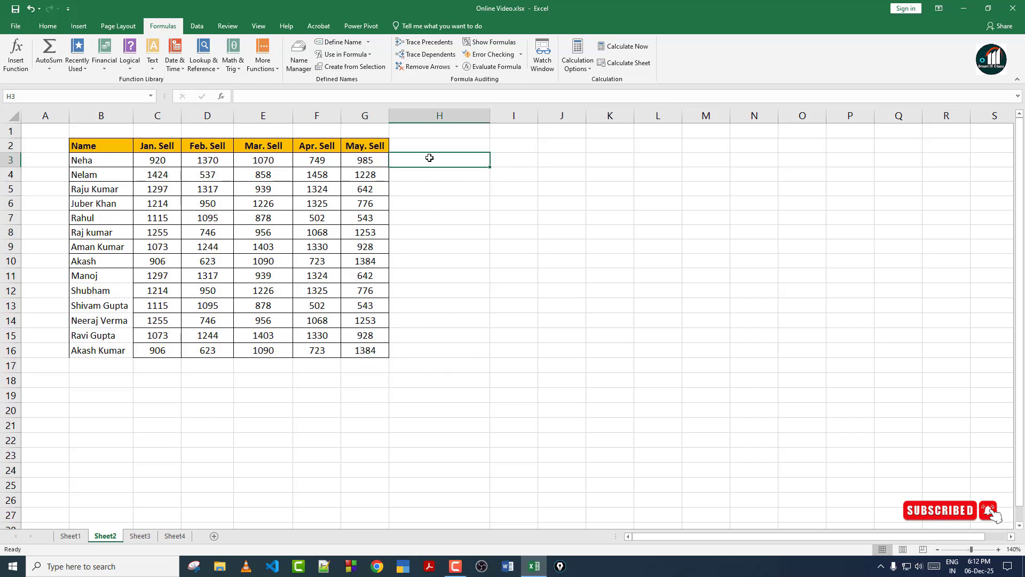
text(=SUM()
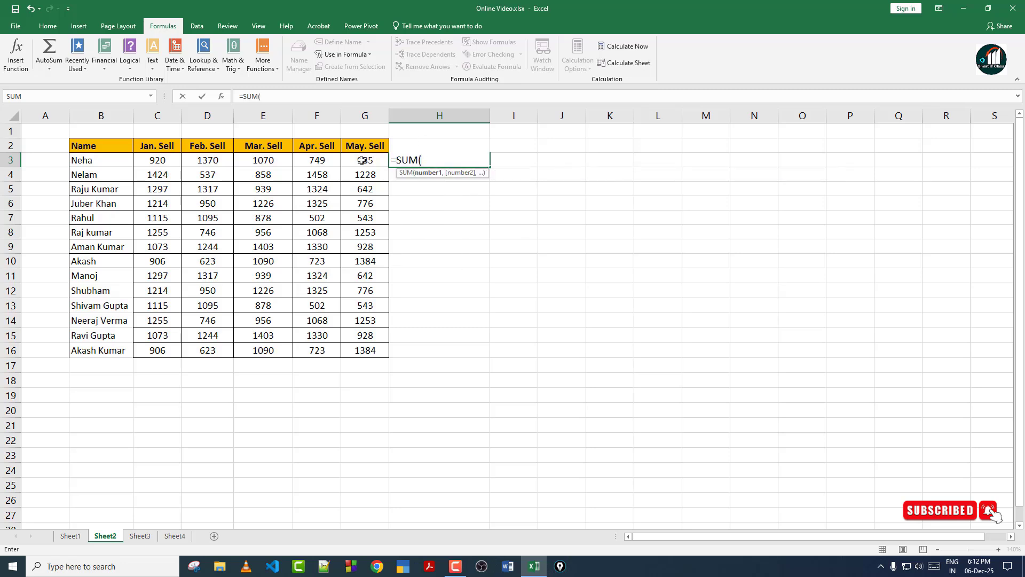
drag(157, 162, 357, 162)
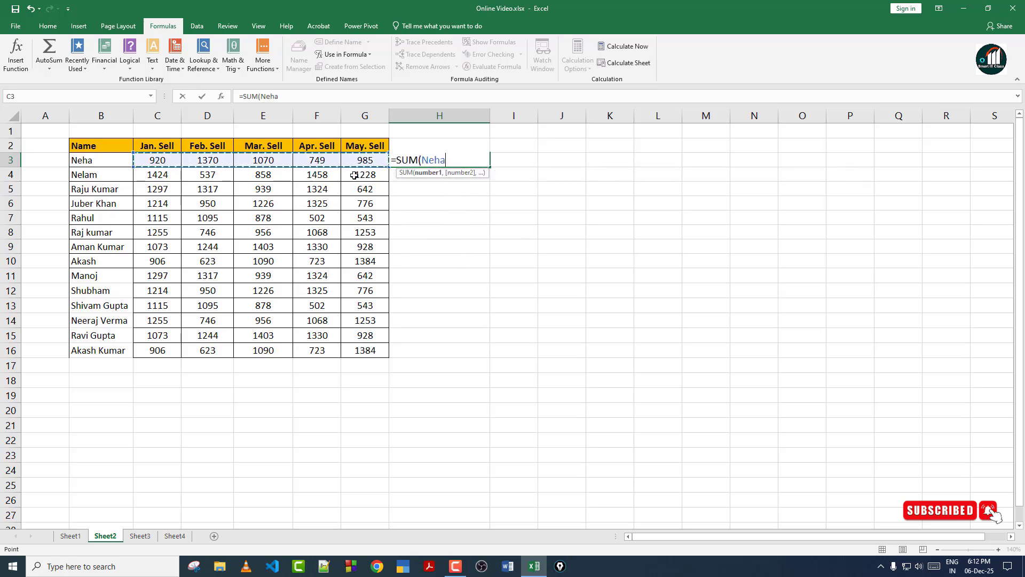
text())
key(Return)
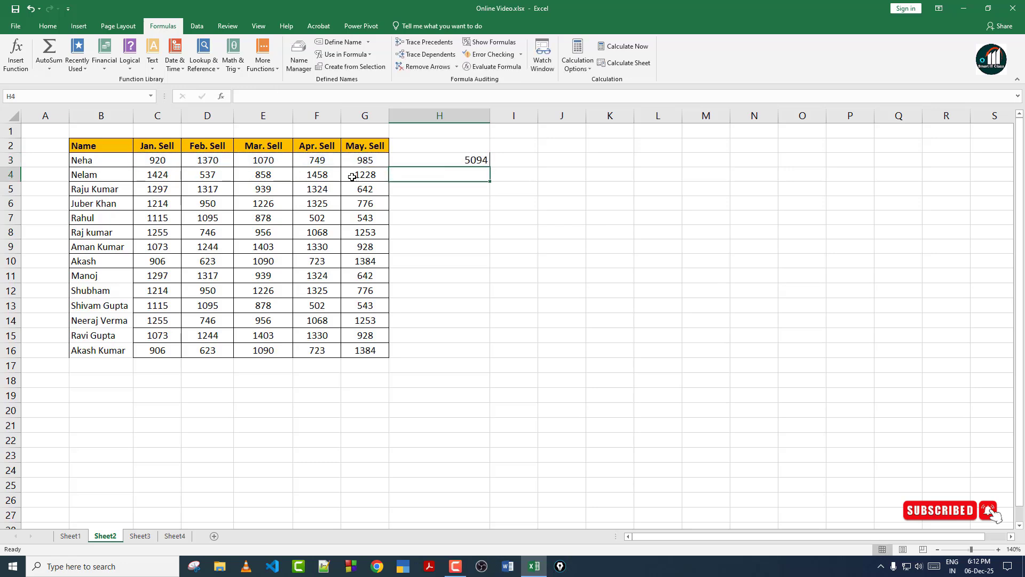
Try to fill the named-range SUM formula from H3 down to H16, and undo the fill.
click(476, 160)
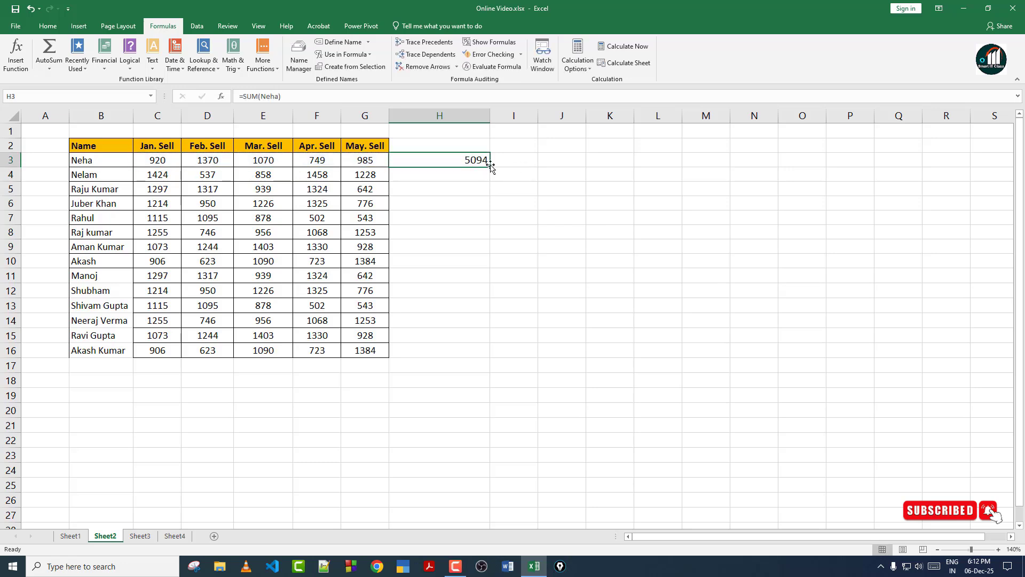
drag(490, 167, 491, 355)
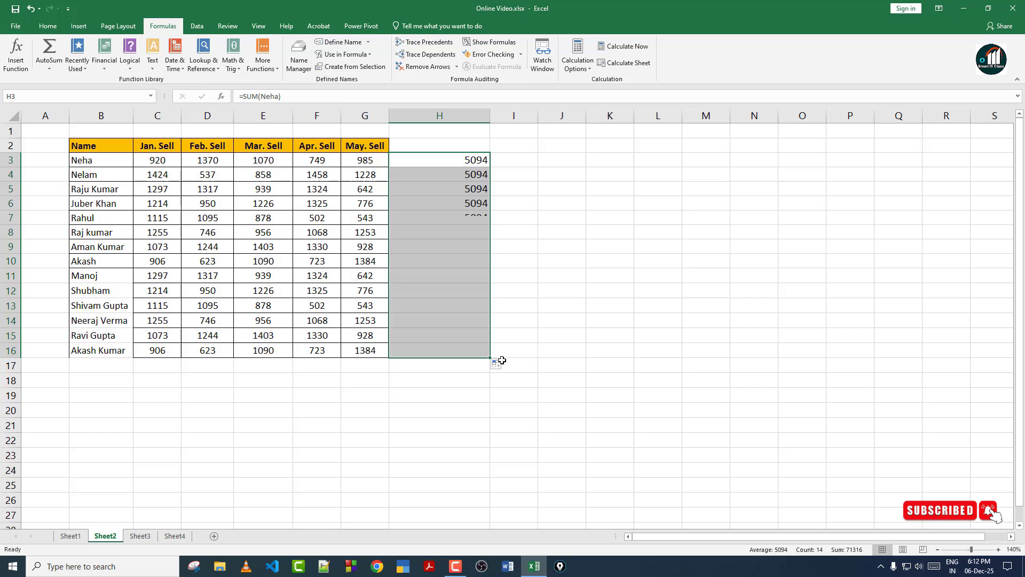
click(535, 327)
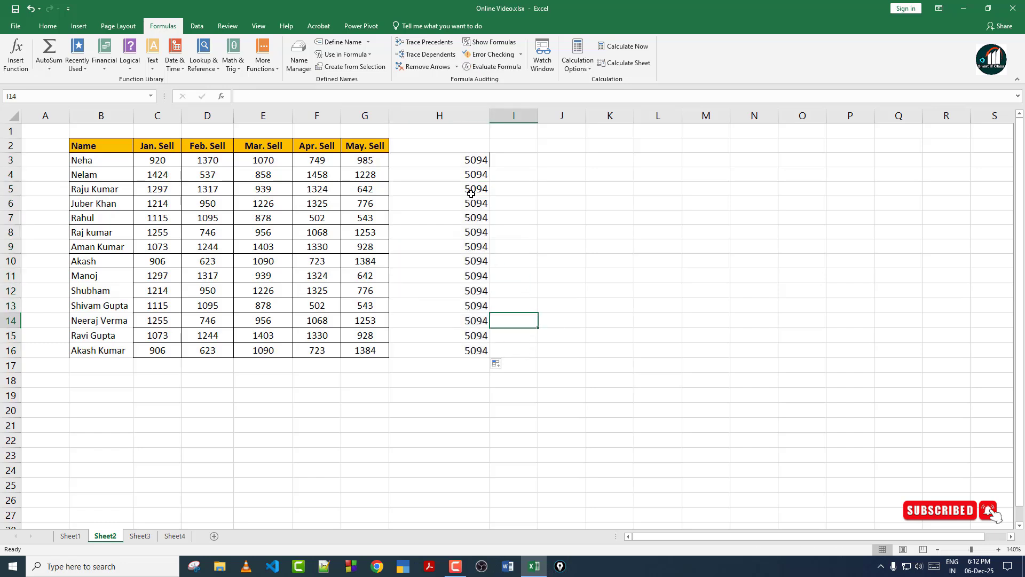
key(ctrl+z)
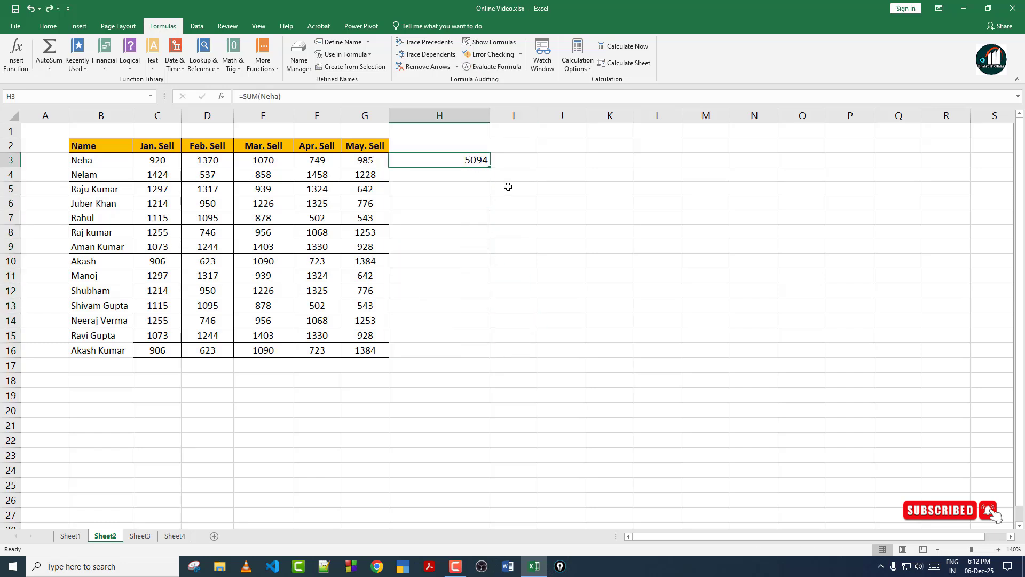
Review the defined names in the Name Manager and inspect the name used in H3's formula.
click(298, 63)
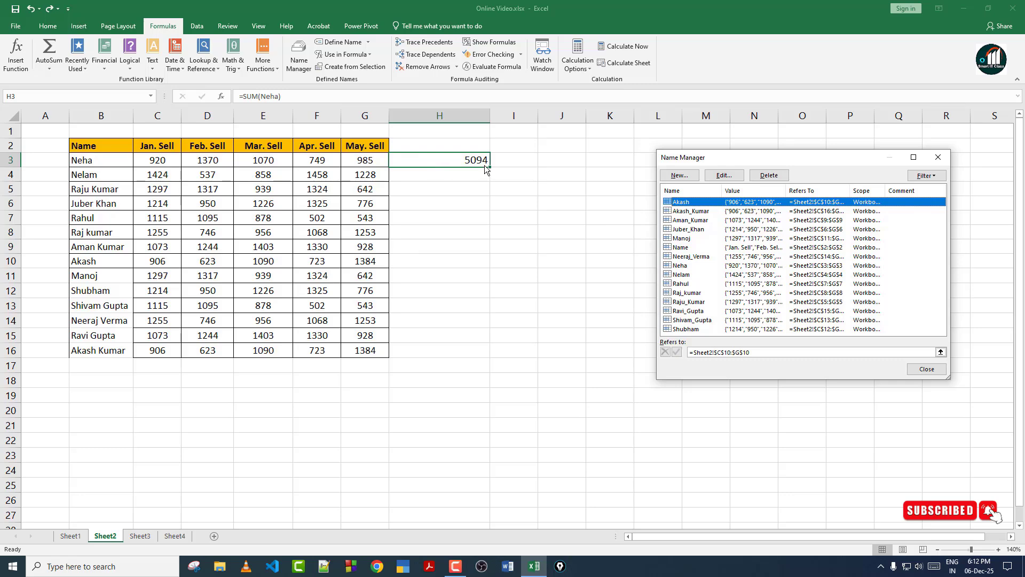
click(938, 157)
double_click(475, 163)
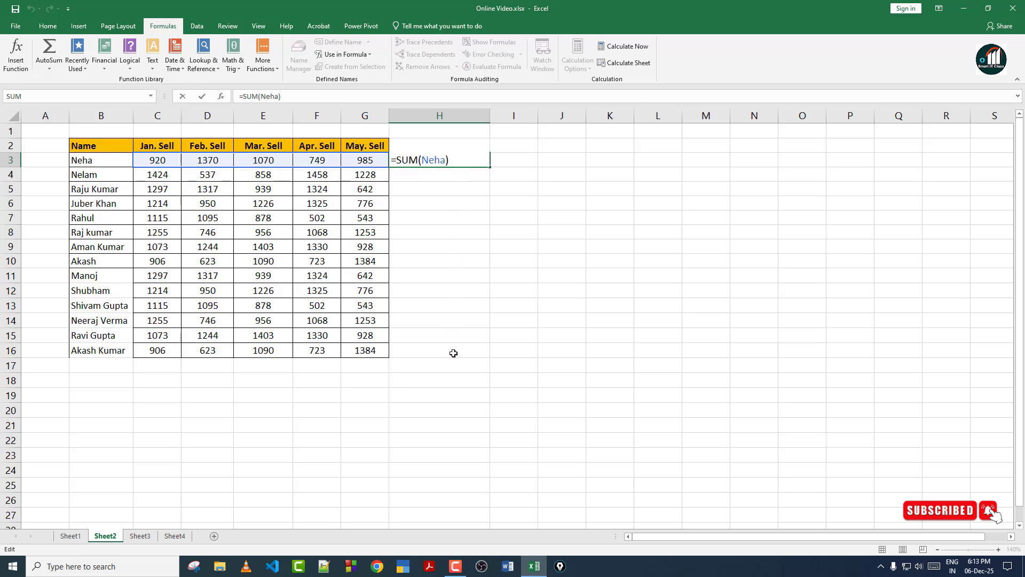
key(Return)
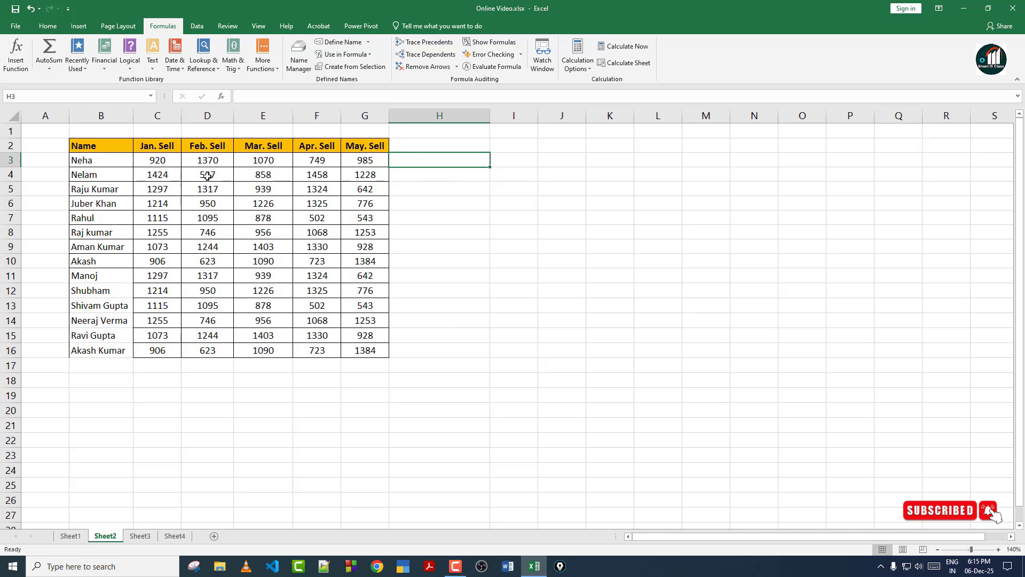
Delete all defined names from the workbook with the Name Manager.
click(298, 57)
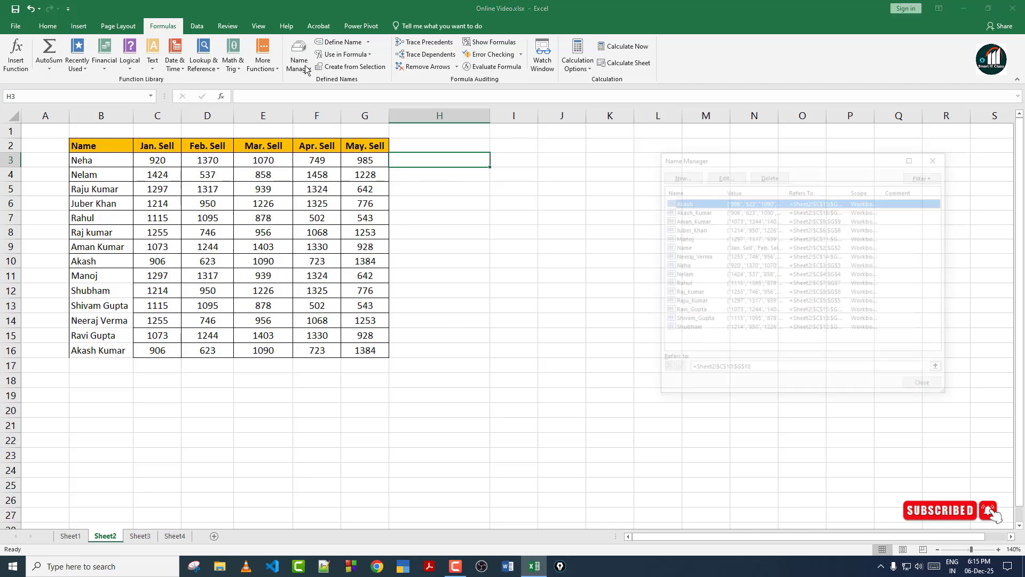
drag(710, 332, 687, 202)
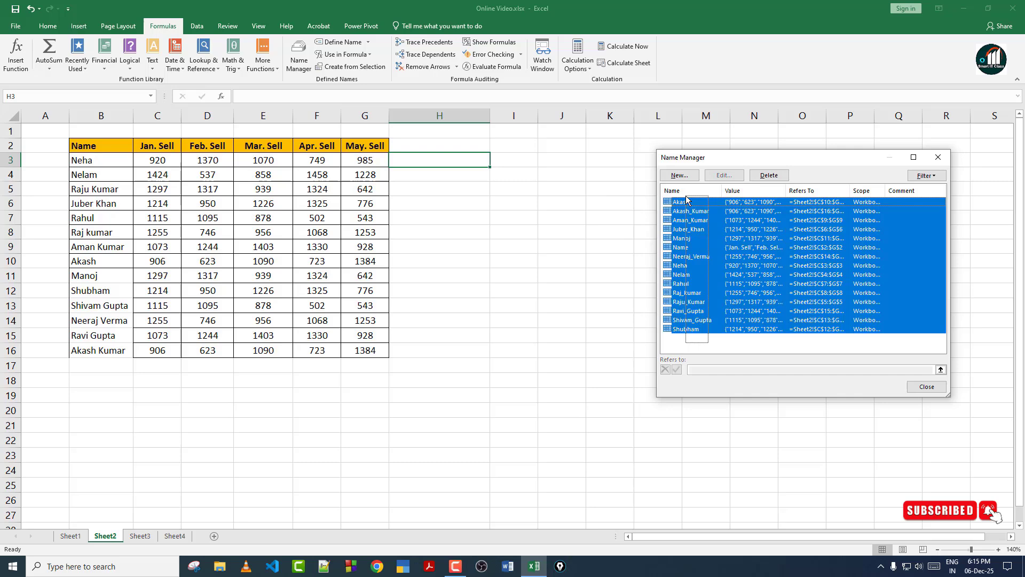
click(769, 175)
click(495, 313)
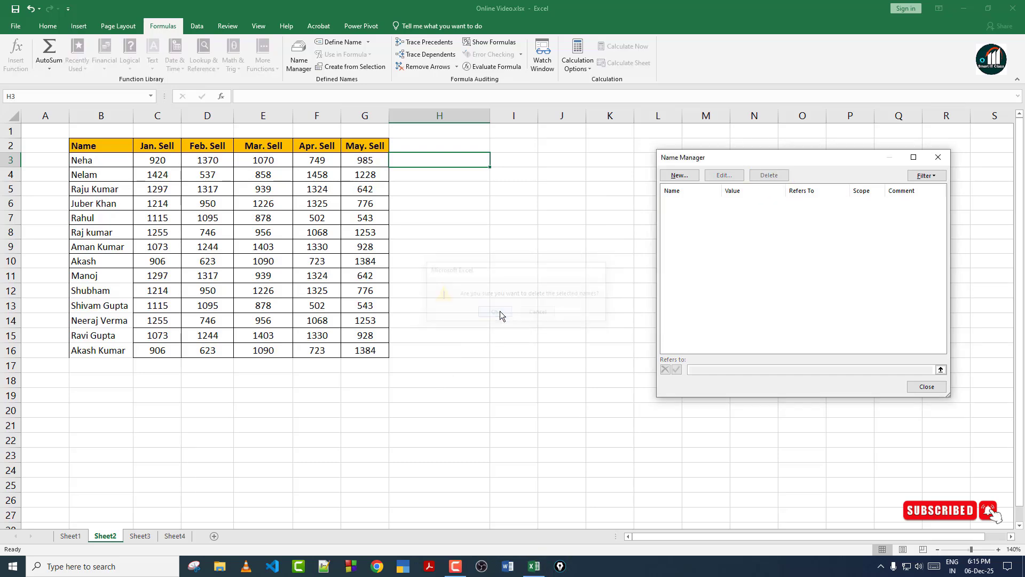
click(938, 157)
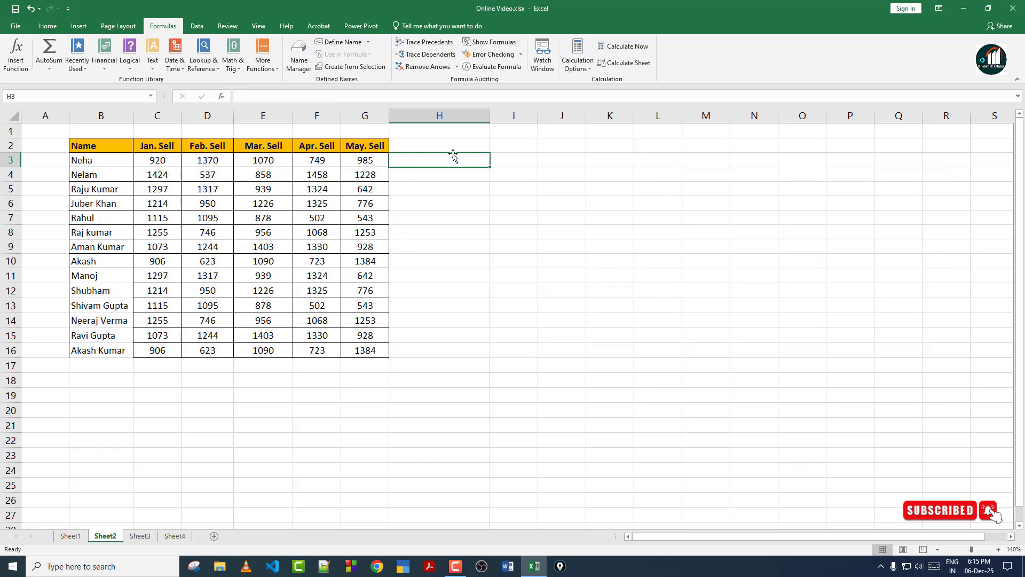
Enter =SUM(C3:G3) in H3 to total the first row's January to May sales.
text(=)
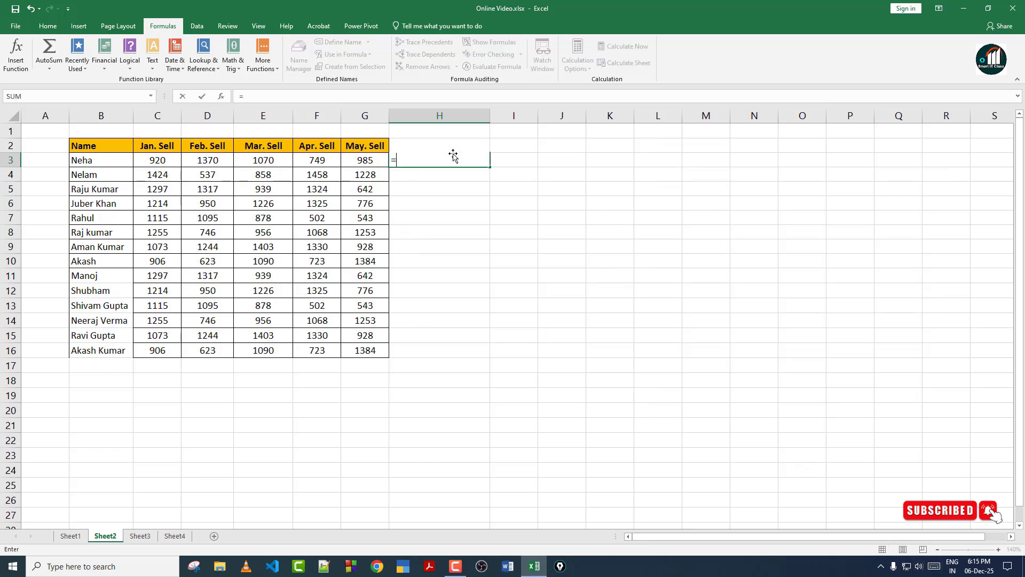
text(sum)
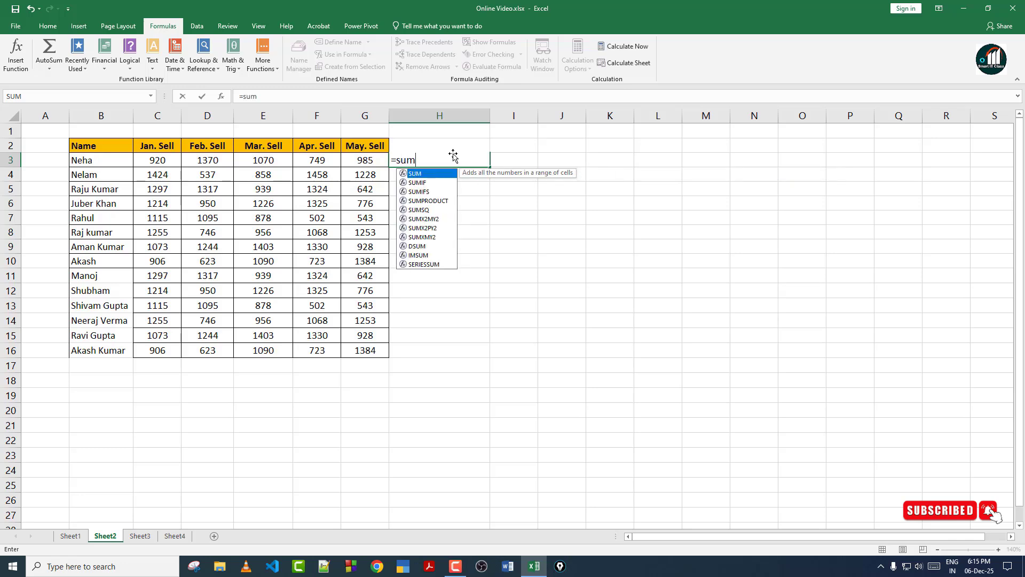
key(Tab)
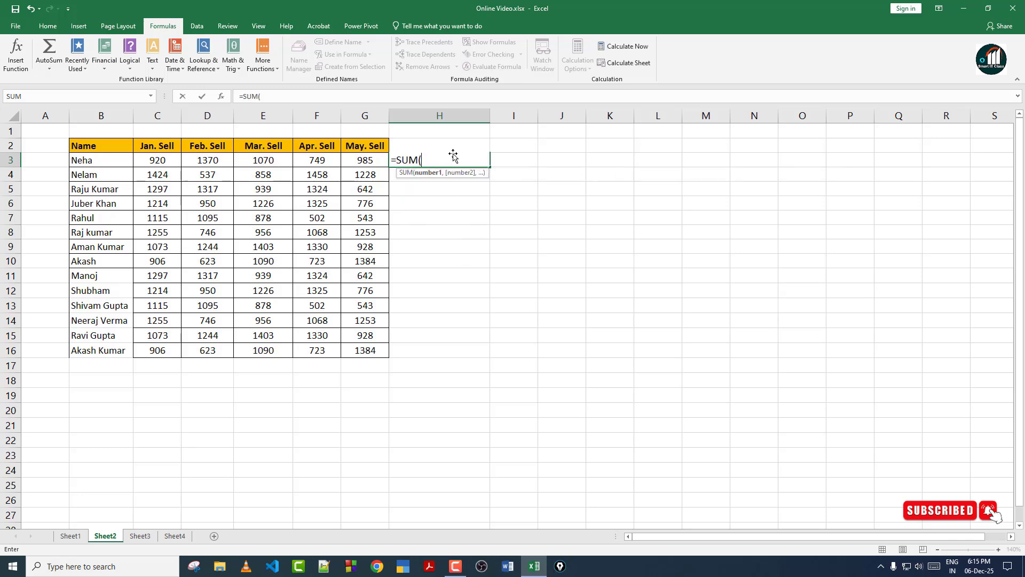
click(155, 159)
drag(203, 163, 353, 162)
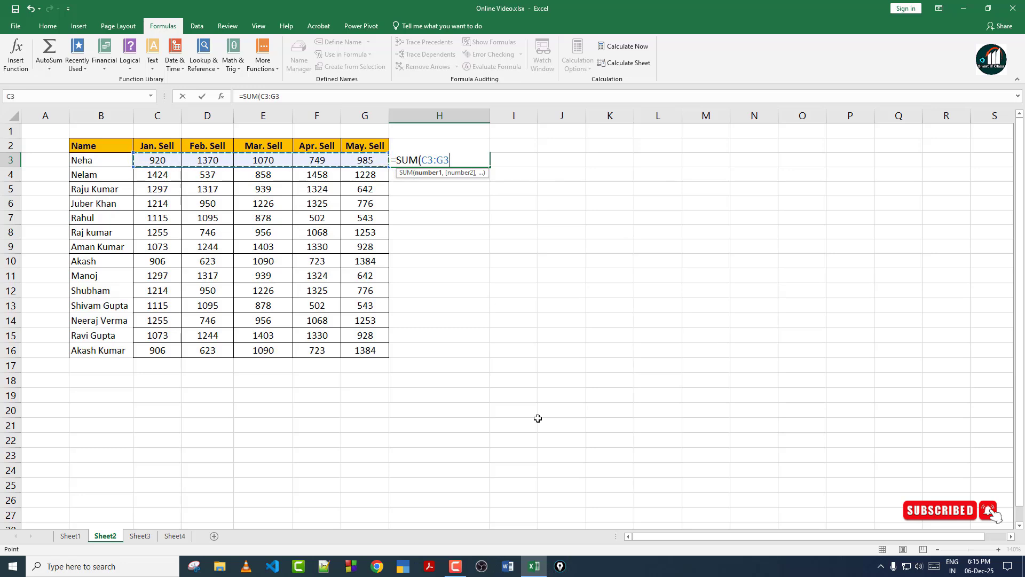
text())
key(Return)
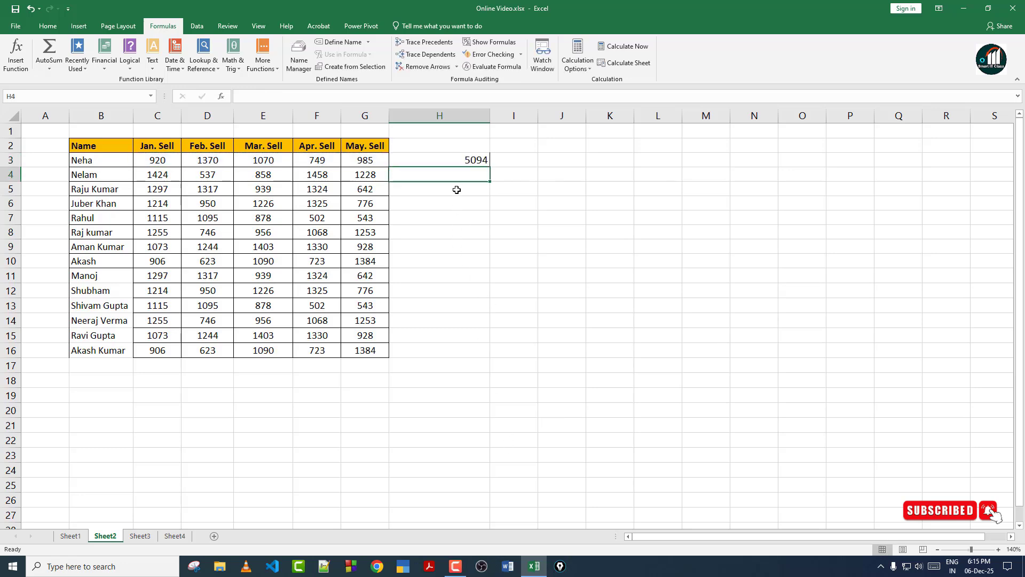
Fill the row total formula from H3 down to H16.
click(458, 158)
drag(489, 167, 490, 356)
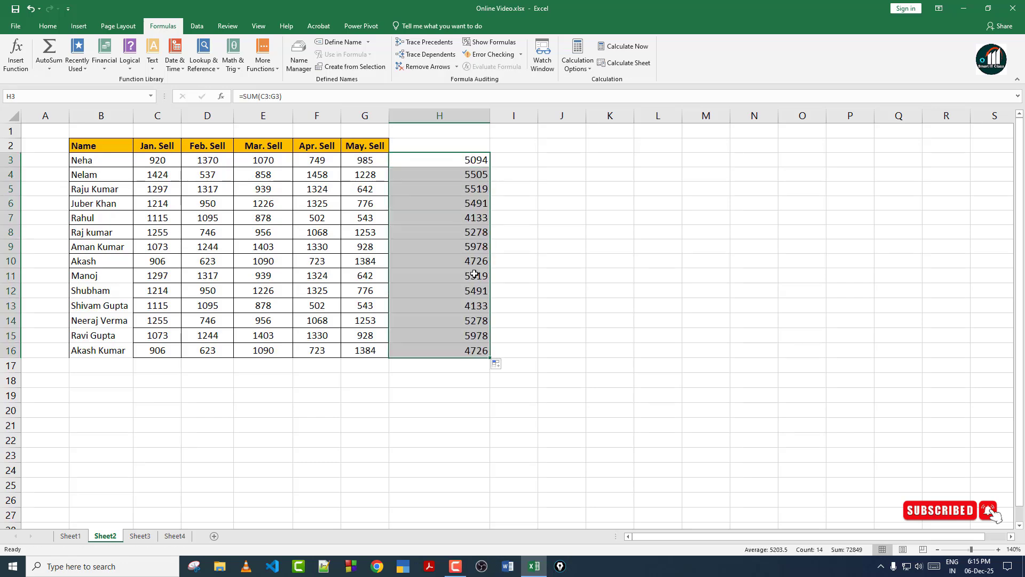
click(510, 187)
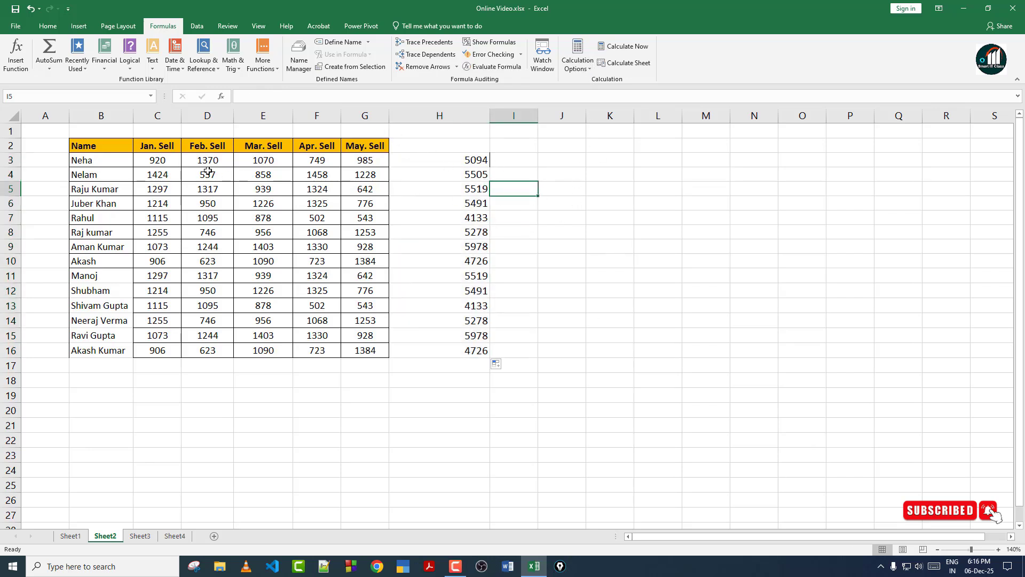
Set the January sale in C3 to 1000 and the February sale in D4 to 6500.
click(158, 159)
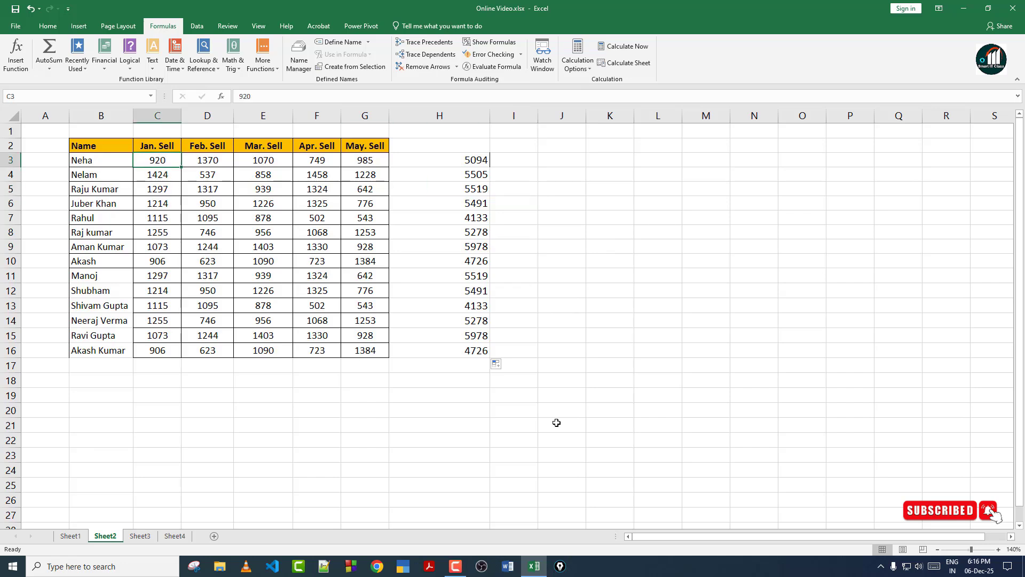
text(1000)
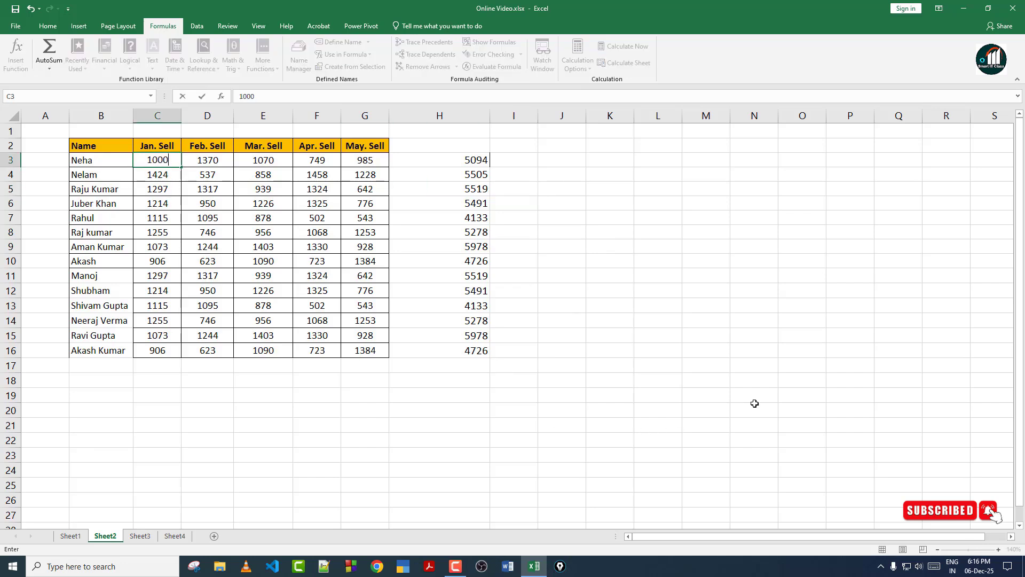
key(Return)
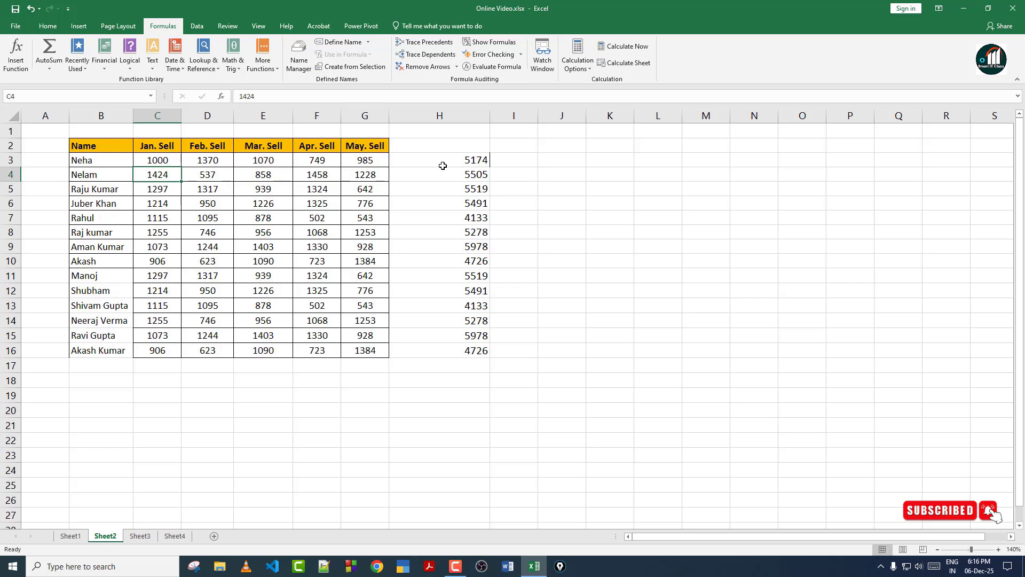
click(214, 176)
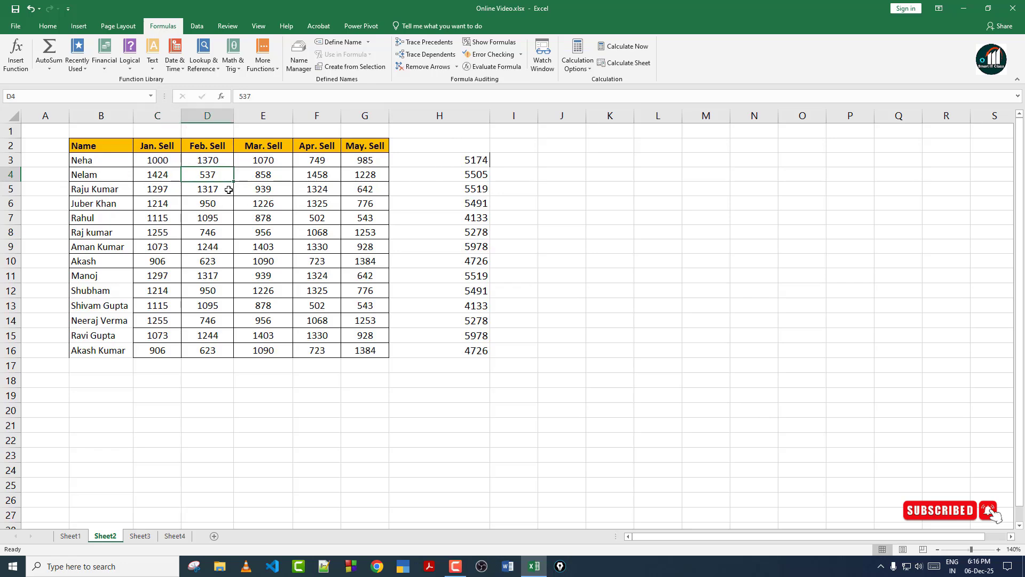
text(6500)
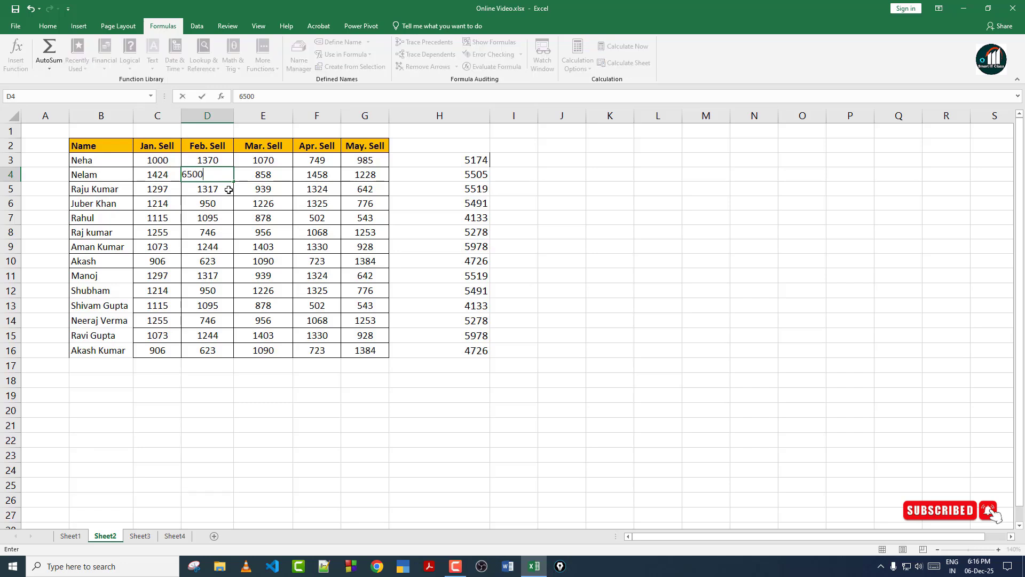
key(Return)
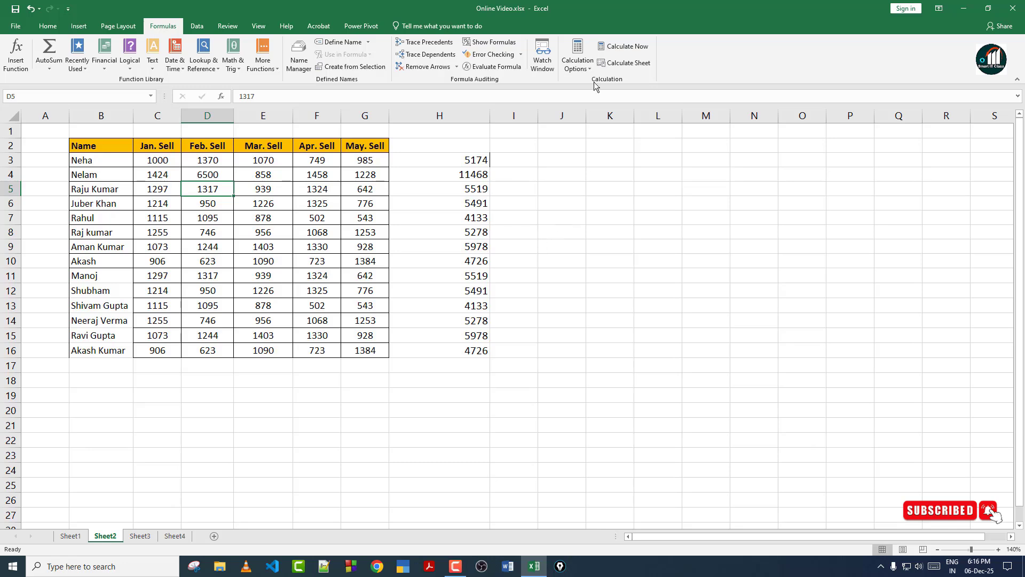
Check which calculation mode is active, and set the March sale in E7 to 4500.
click(579, 71)
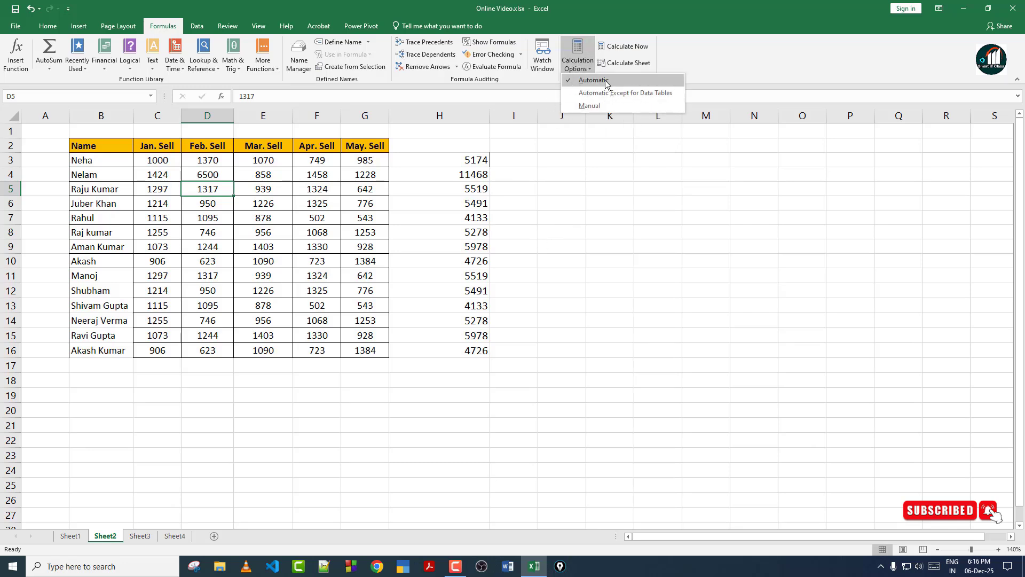
click(279, 233)
click(269, 222)
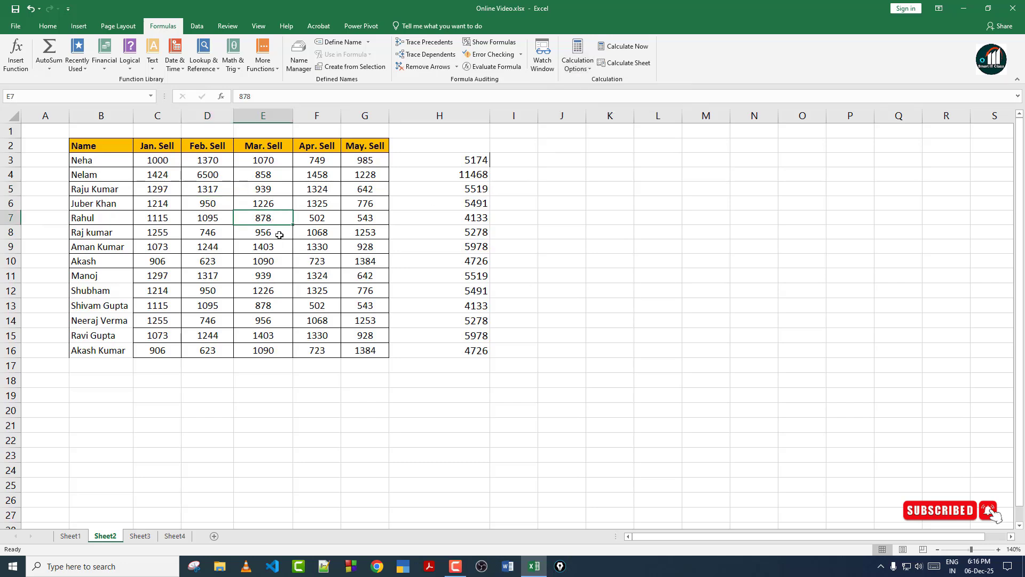
text(4500)
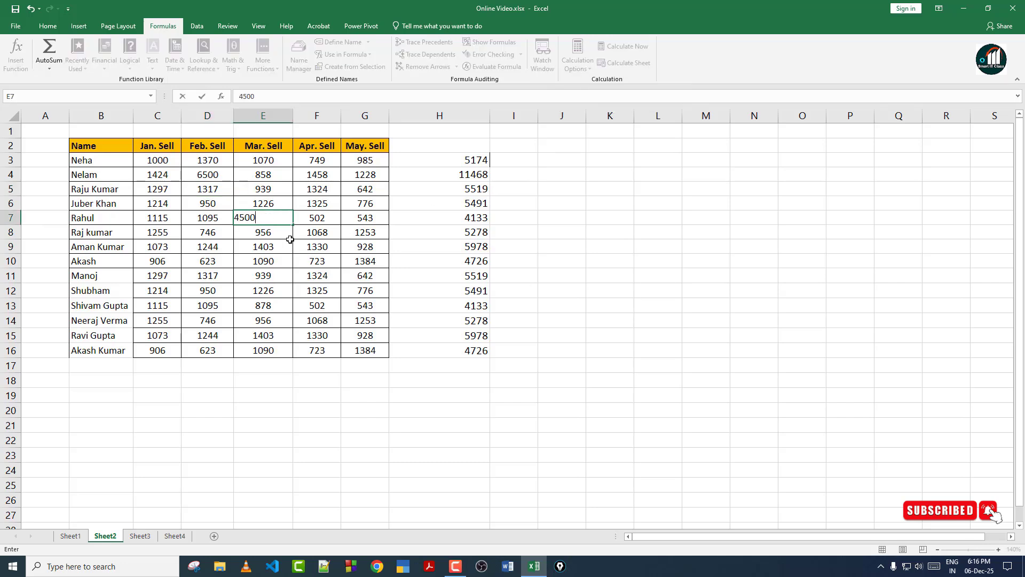
key(Return)
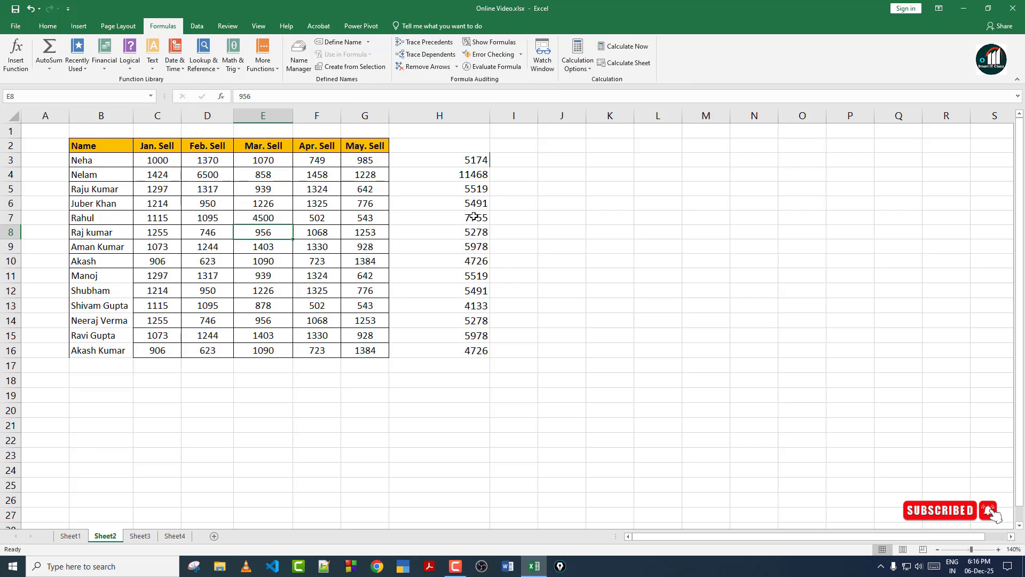
Switch the workbook's calculation mode to Manual and set the February sale in D4 to 780.
click(577, 62)
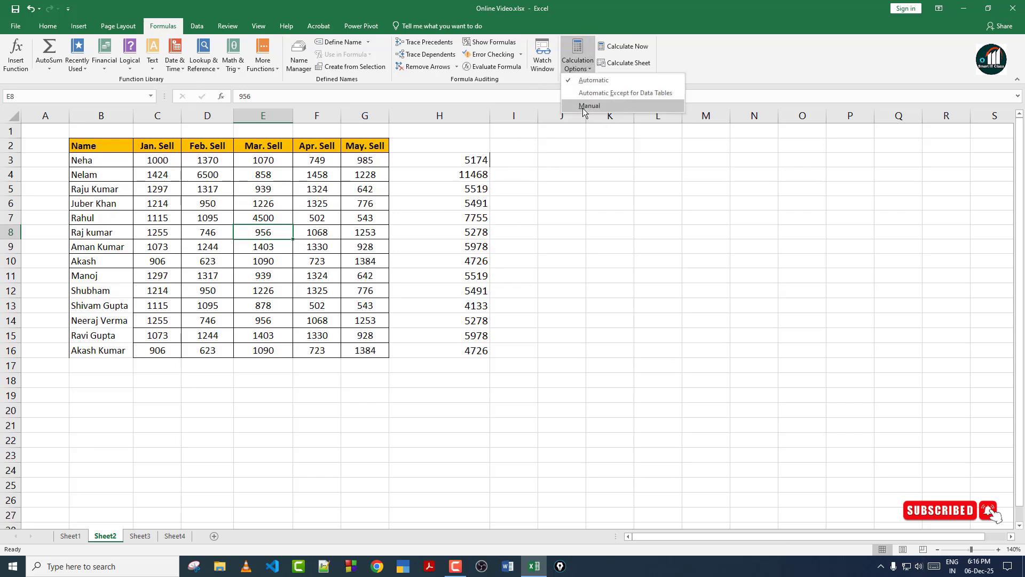
click(604, 106)
click(225, 176)
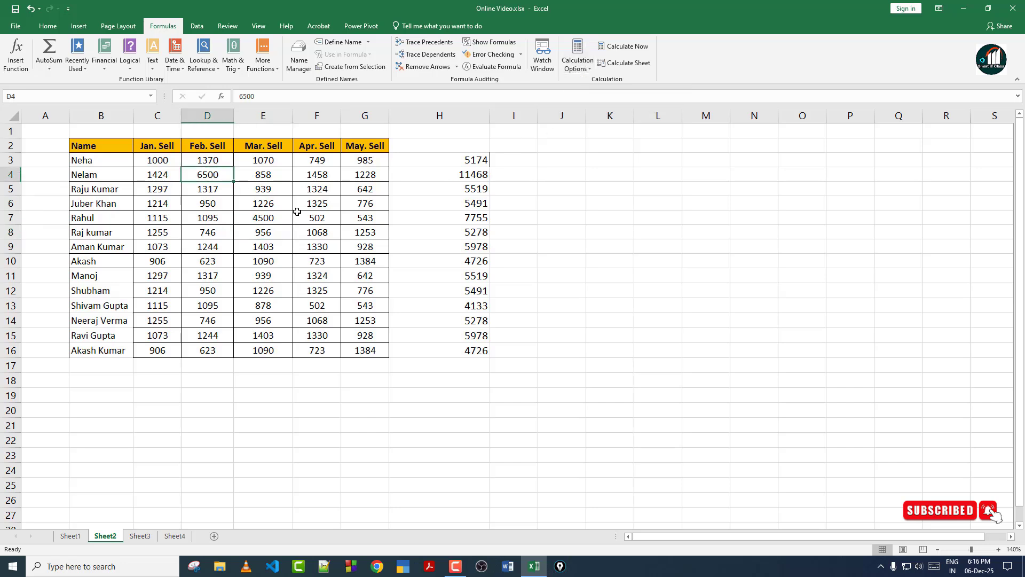
text(780)
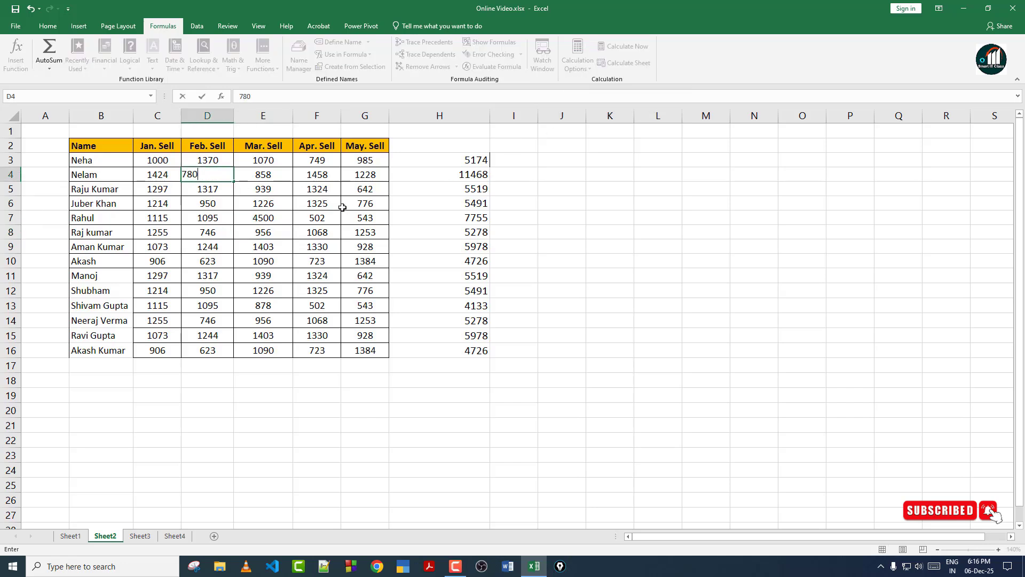
key(Return)
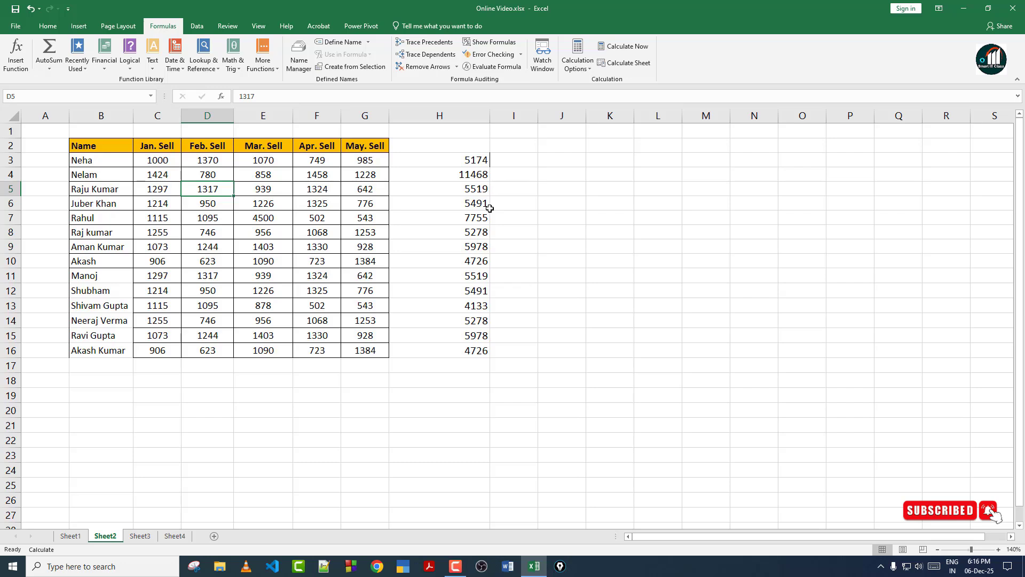
Set the March sale in E5 to 9855 and recalculate the workbook.
click(273, 188)
text(9)
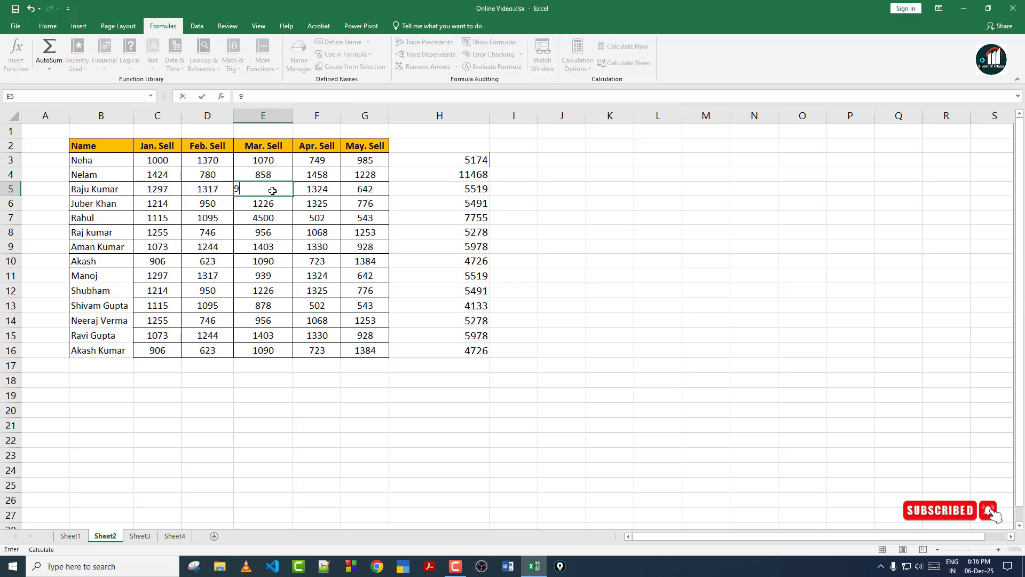
text(855)
key(Return)
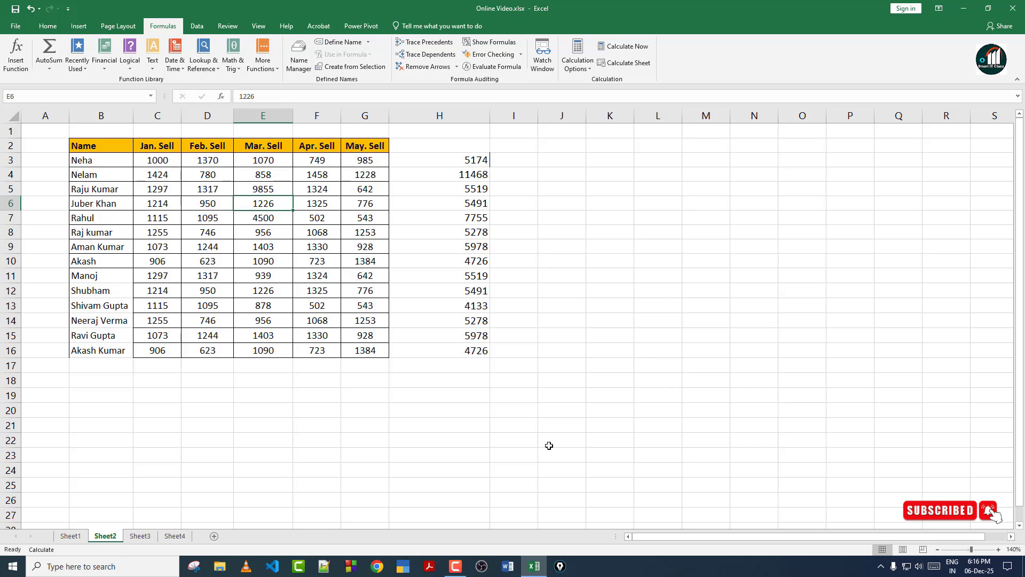
click(642, 47)
Set the January sale in C3 to 12000 and the March sale in E3 to 15000, and recalculate the workbook.
click(153, 161)
text(12000)
key(Tab)
key(Tab)
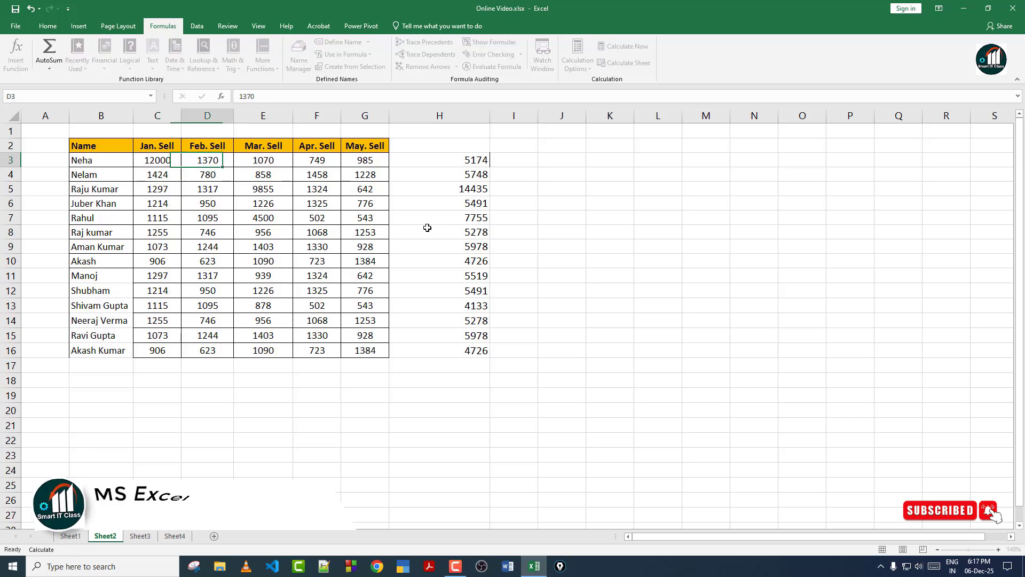
text(15000)
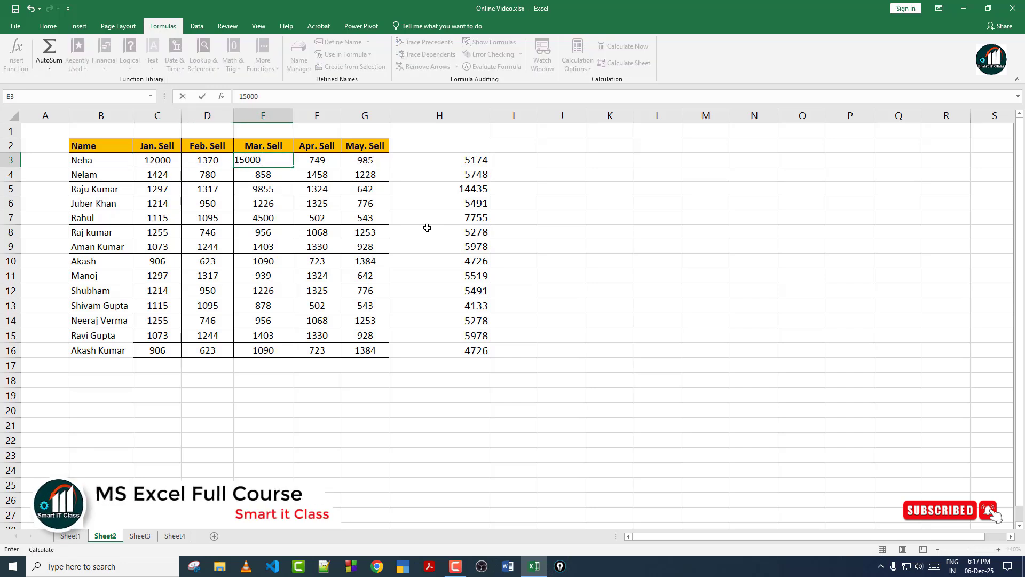
click(439, 216)
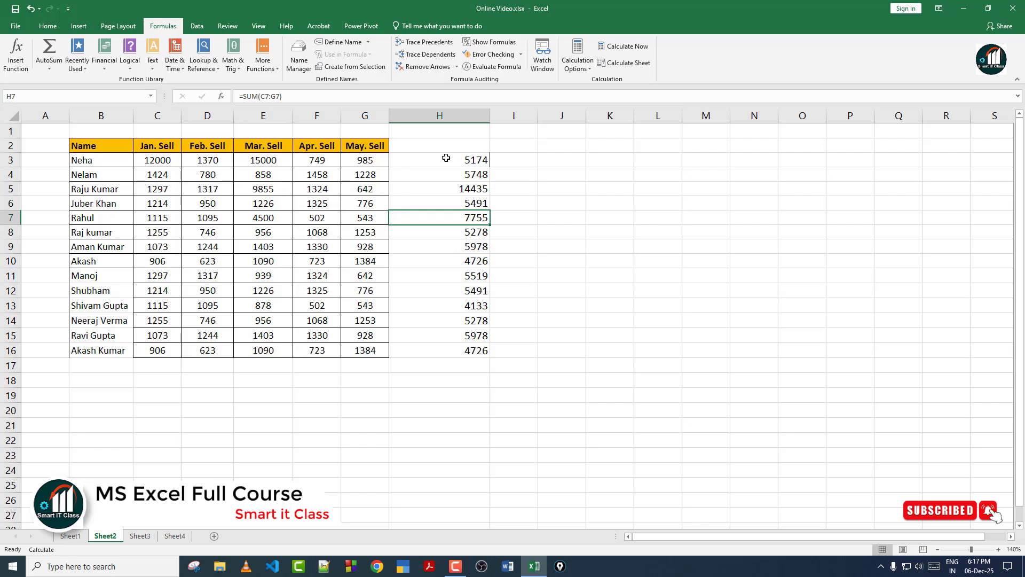
click(636, 47)
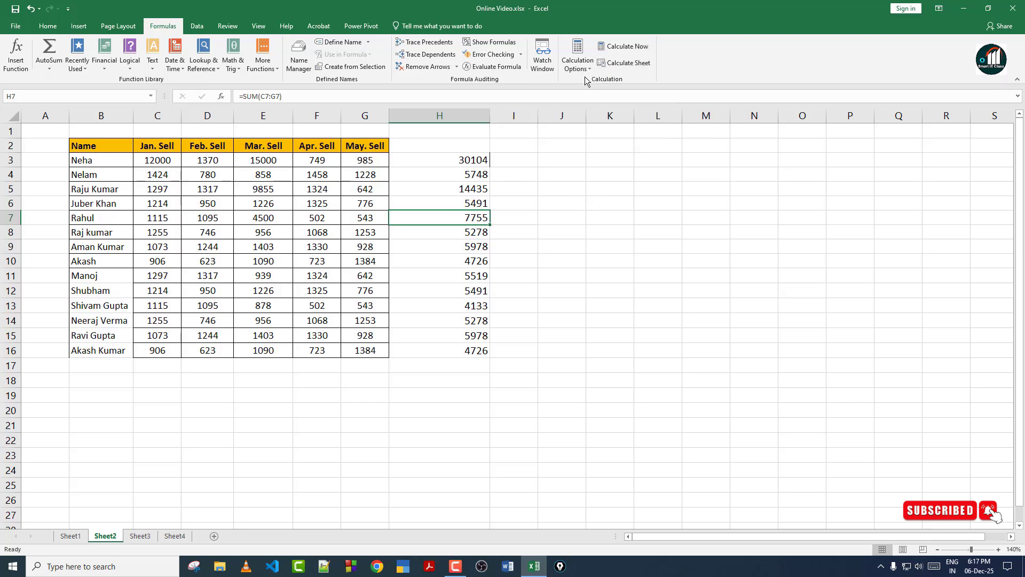
Set the calculation mode back to Automatic and check the Automatic Except for Data Tables option.
click(577, 63)
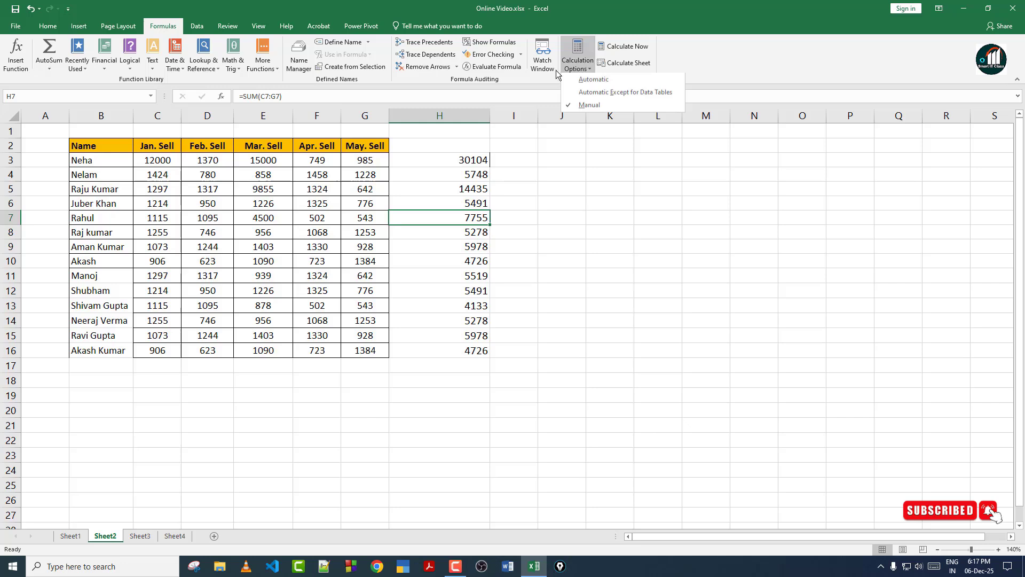
click(593, 81)
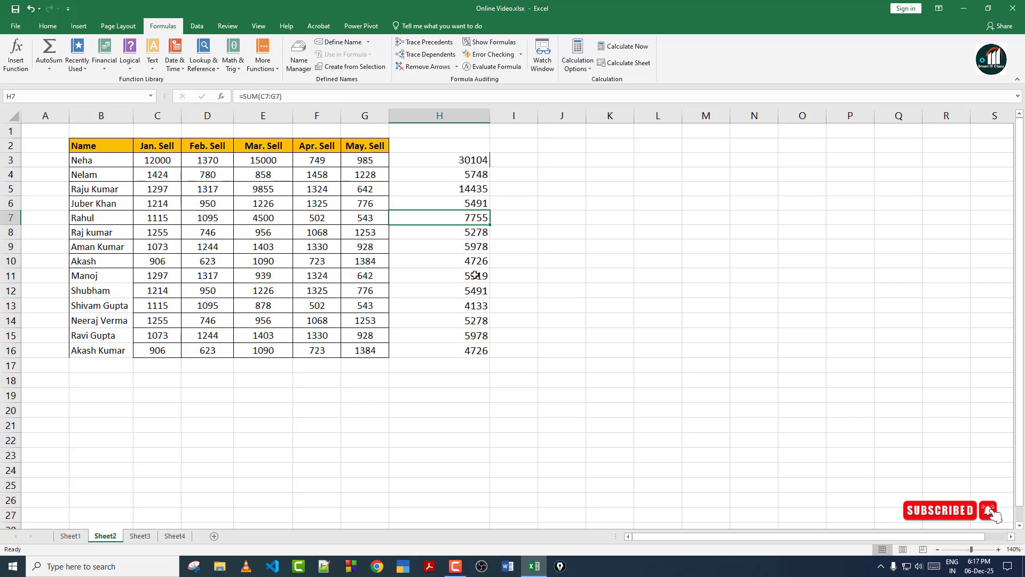
click(585, 74)
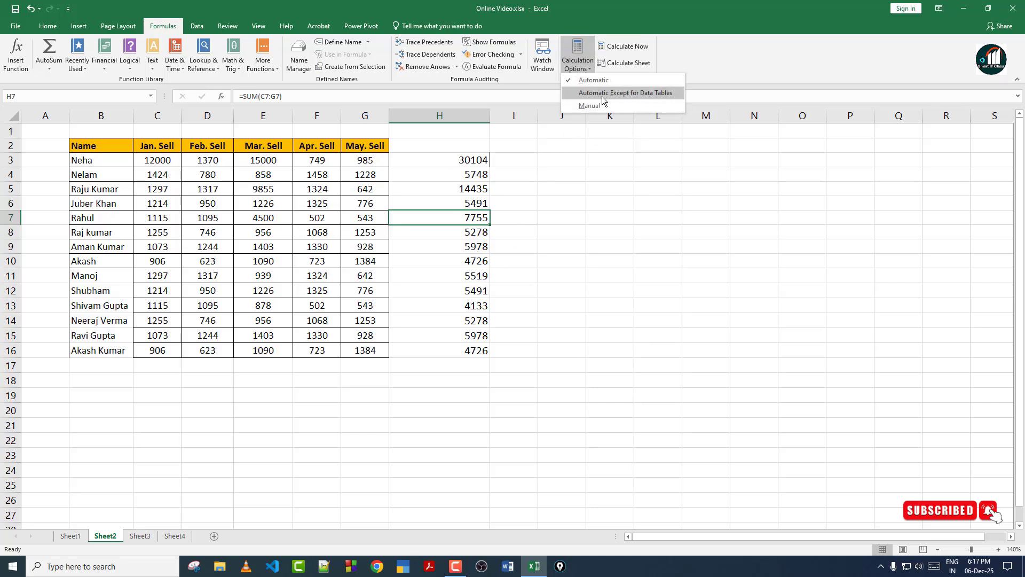
click(661, 95)
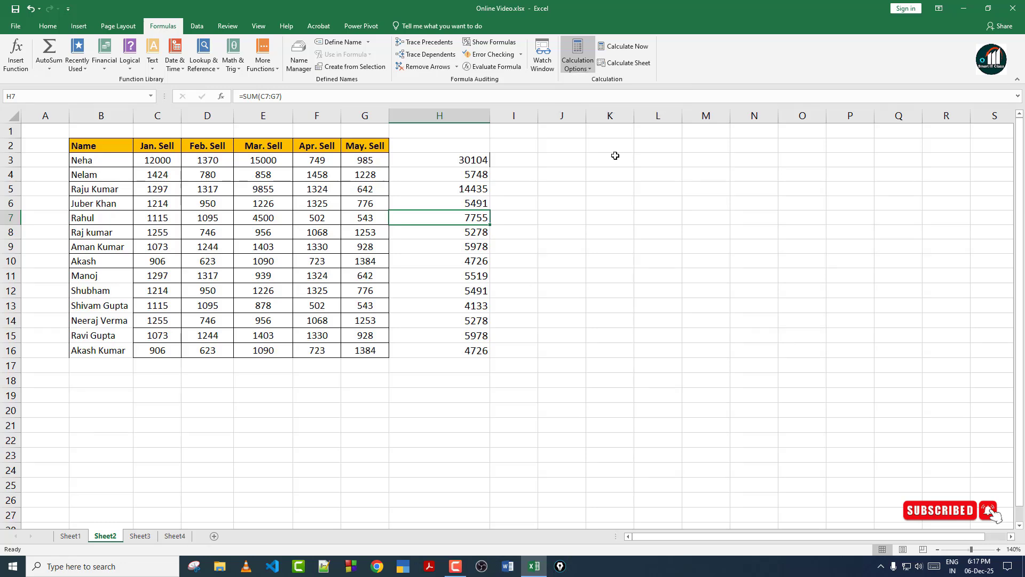
Examine the What-If Analysis commands, including Data Table, and compare them with the Automatic Except for Data Tables calculation option.
click(197, 26)
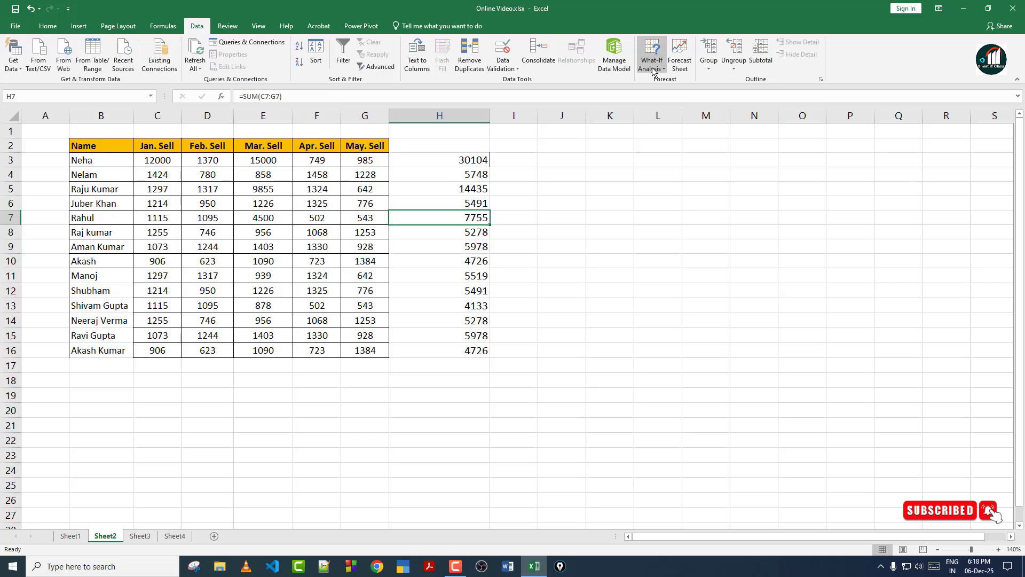
click(654, 71)
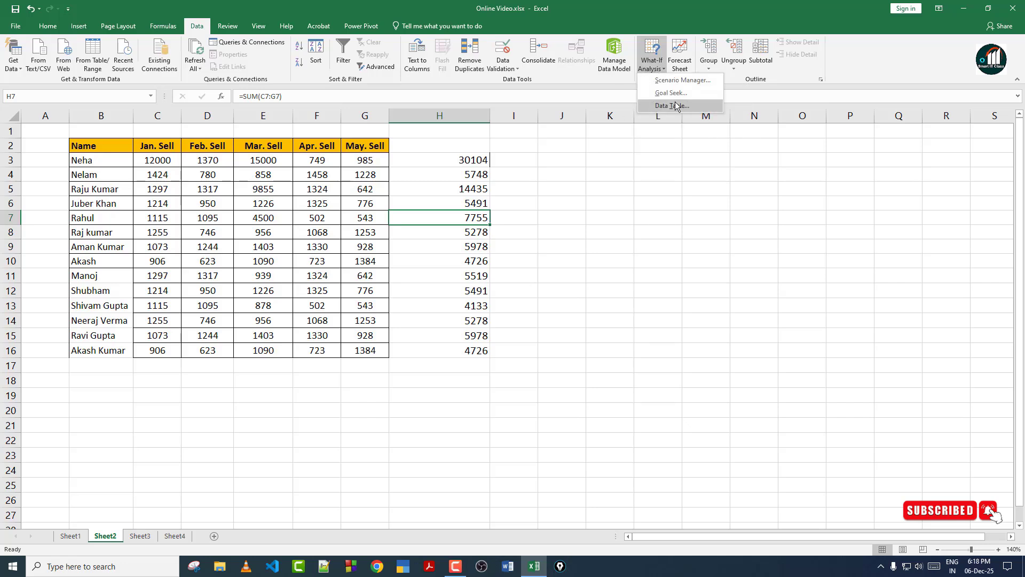
click(421, 108)
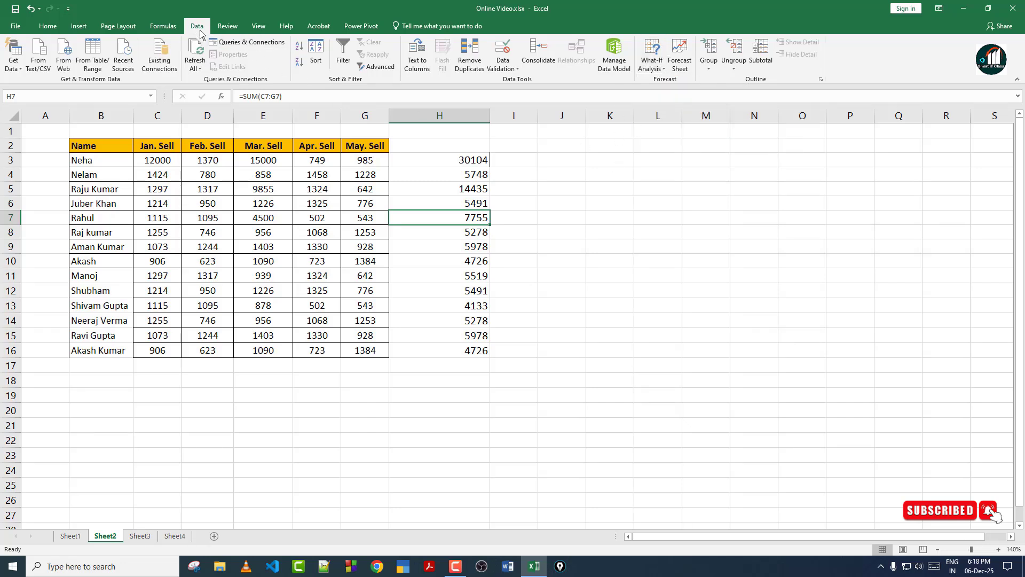
click(162, 26)
click(577, 59)
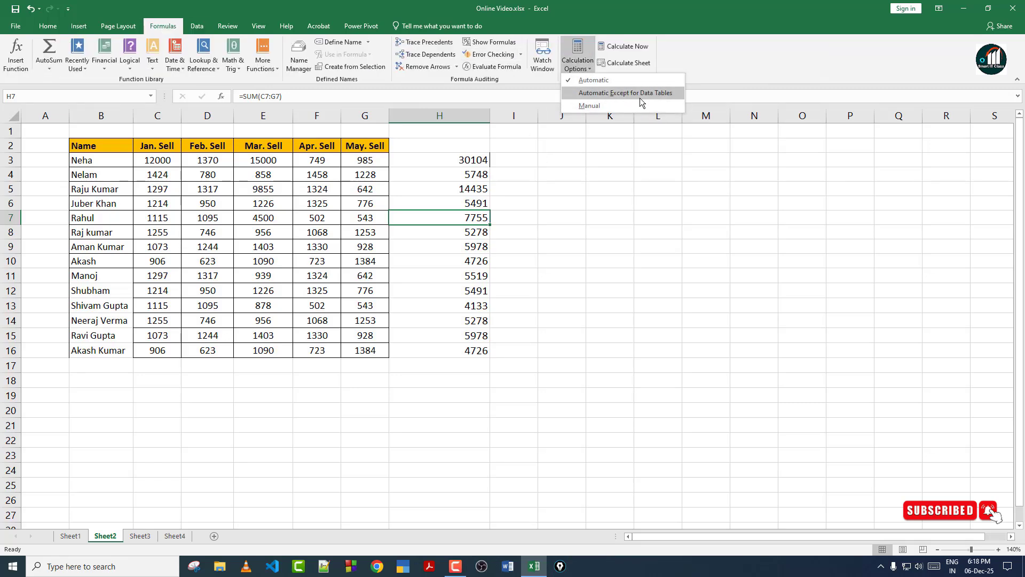
click(671, 231)
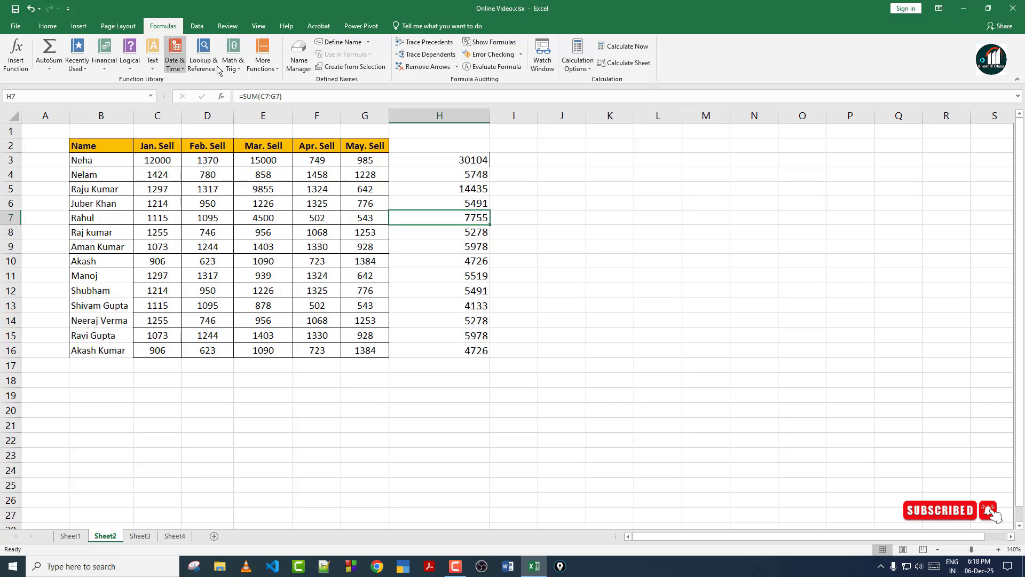
click(199, 25)
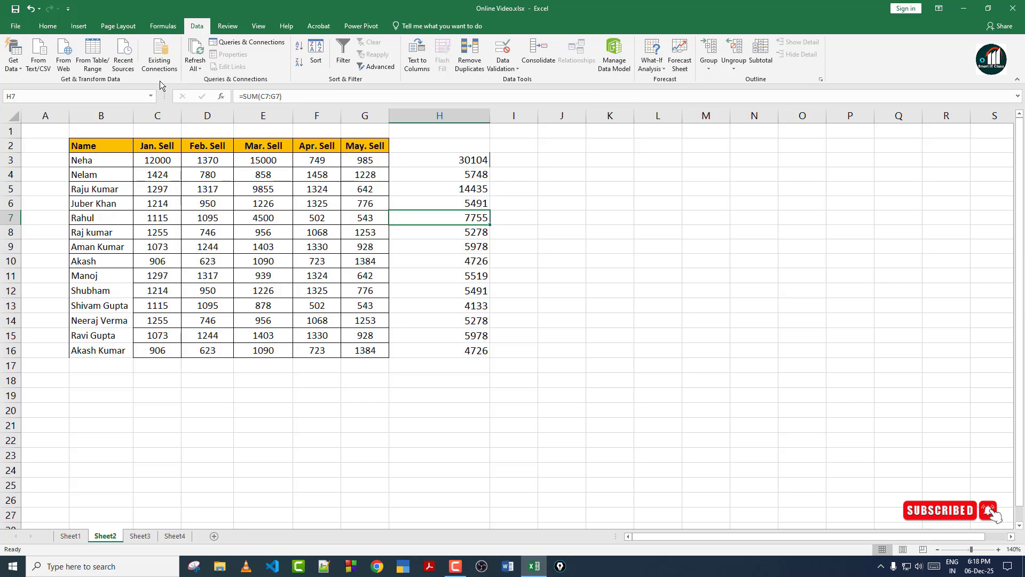